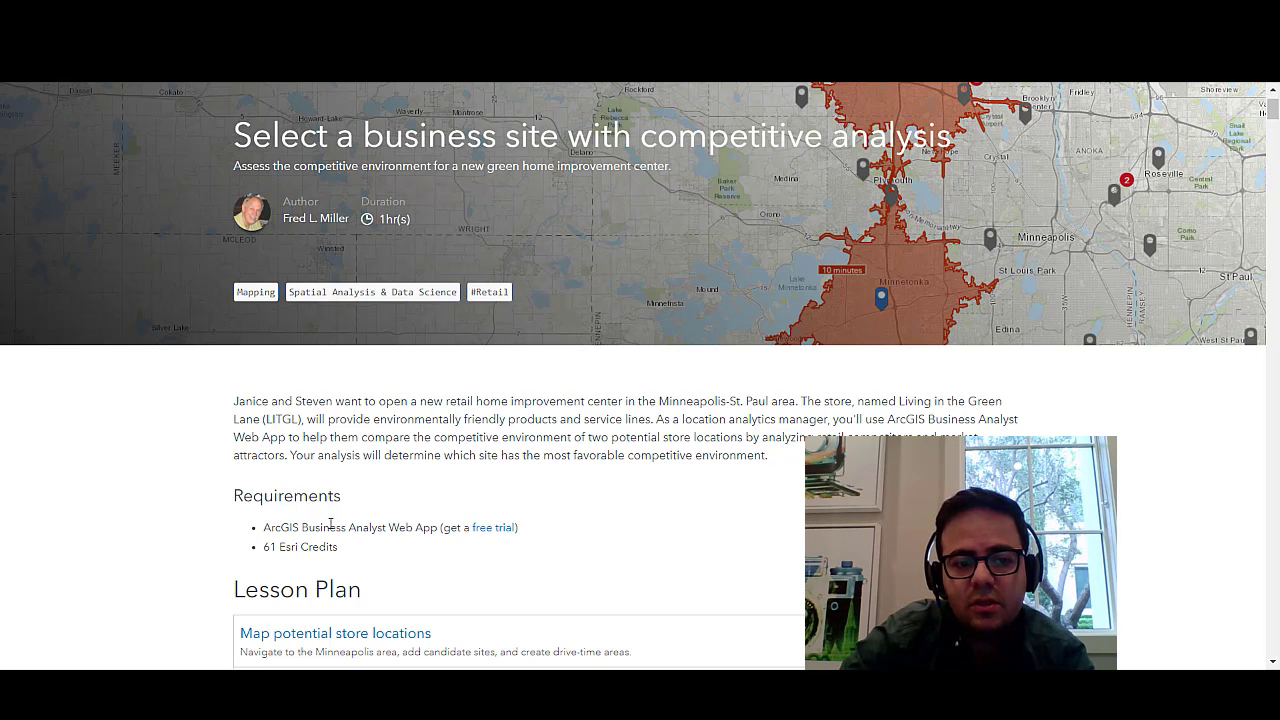
Step: Read through the lesson's overview and requirements, open its Business Analyst link in a new browser tab and sign in
scroll(360, 526, down, 3)
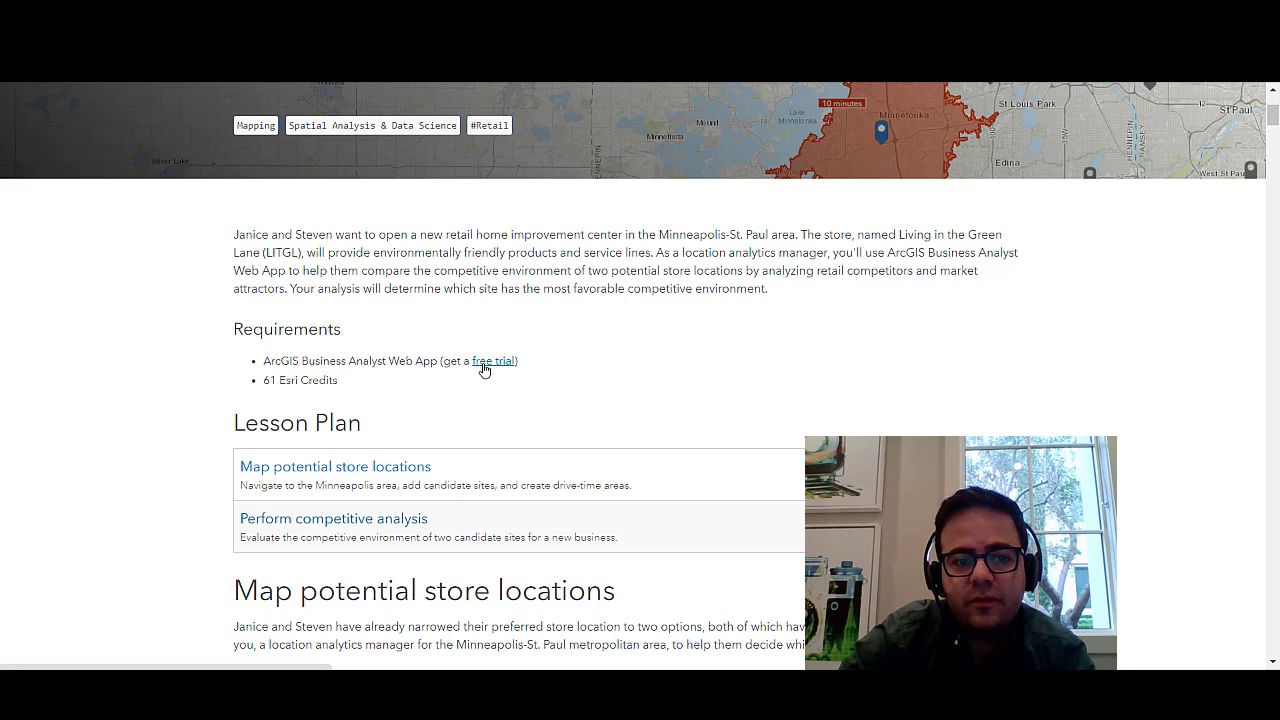
scroll(538, 513, down, 1)
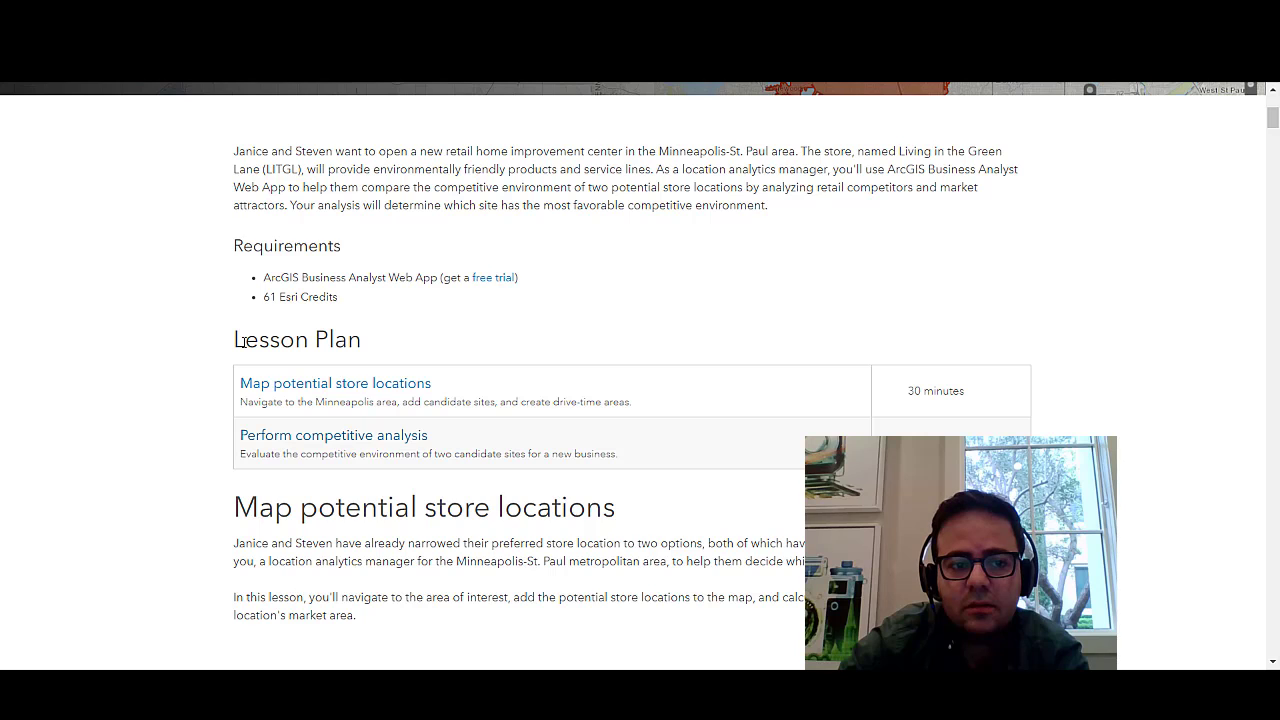
scroll(540, 400, down, 2)
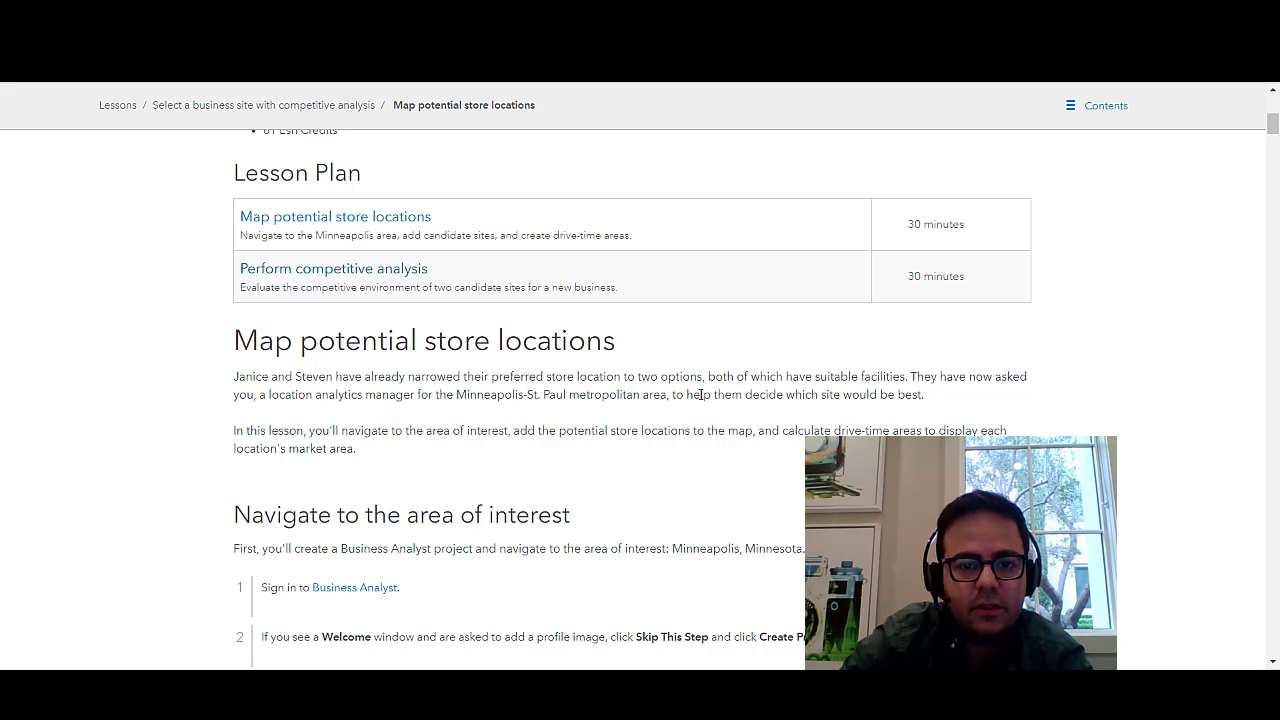
scroll(701, 394, down, 1)
scroll(701, 394, down, 3)
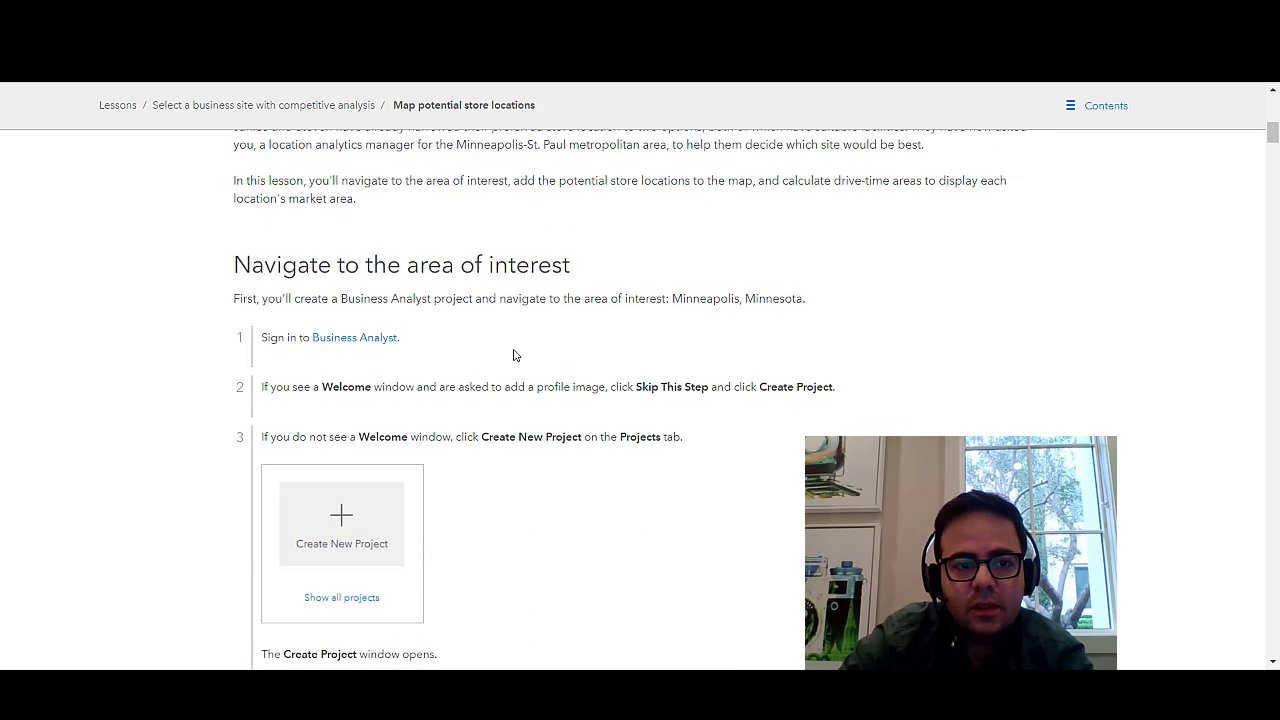
right_click(356, 343)
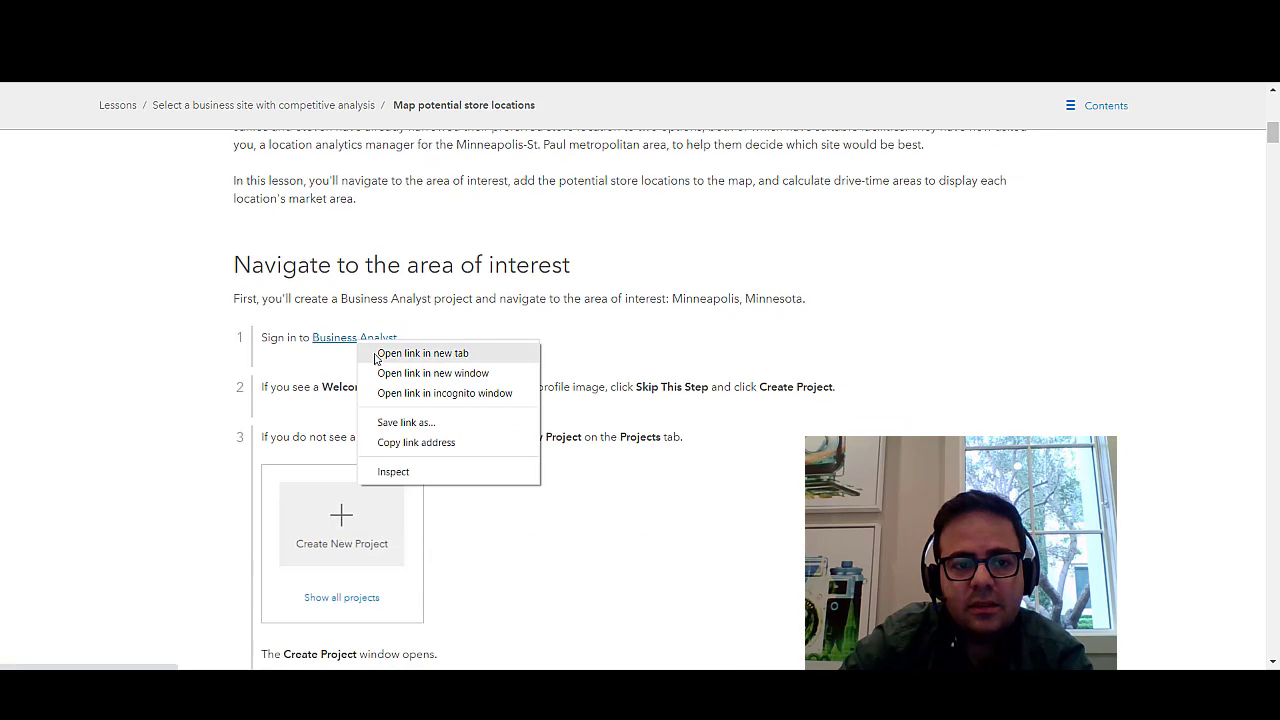
click(375, 354)
key(ctrl+Tab)
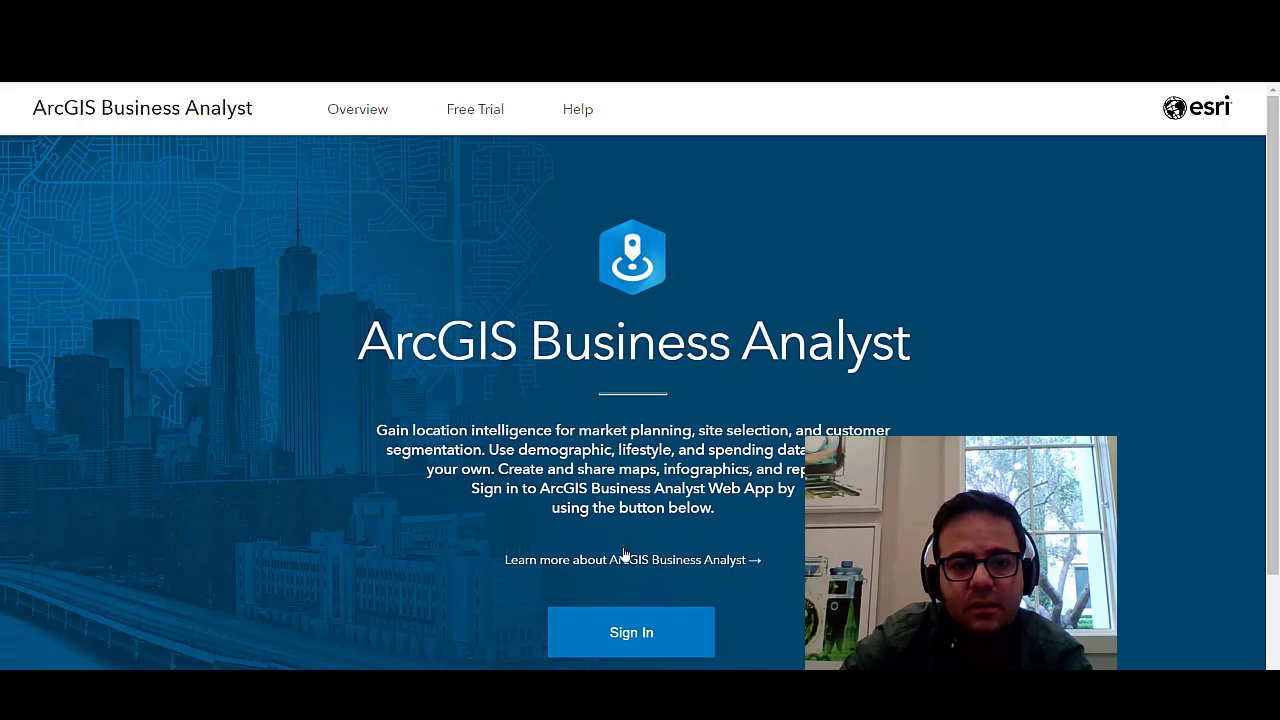
click(621, 648)
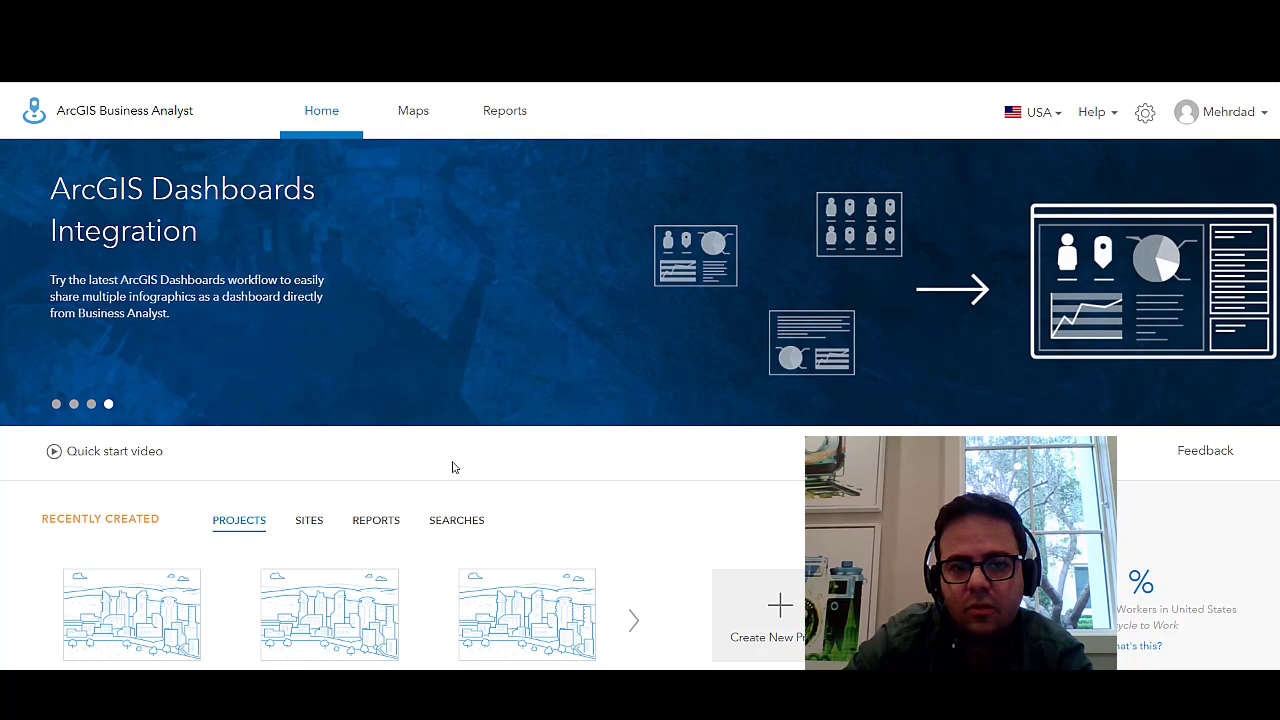
Step: Create a new project named LITGL, using the name suggested in the lesson, and open it on the map
click(785, 615)
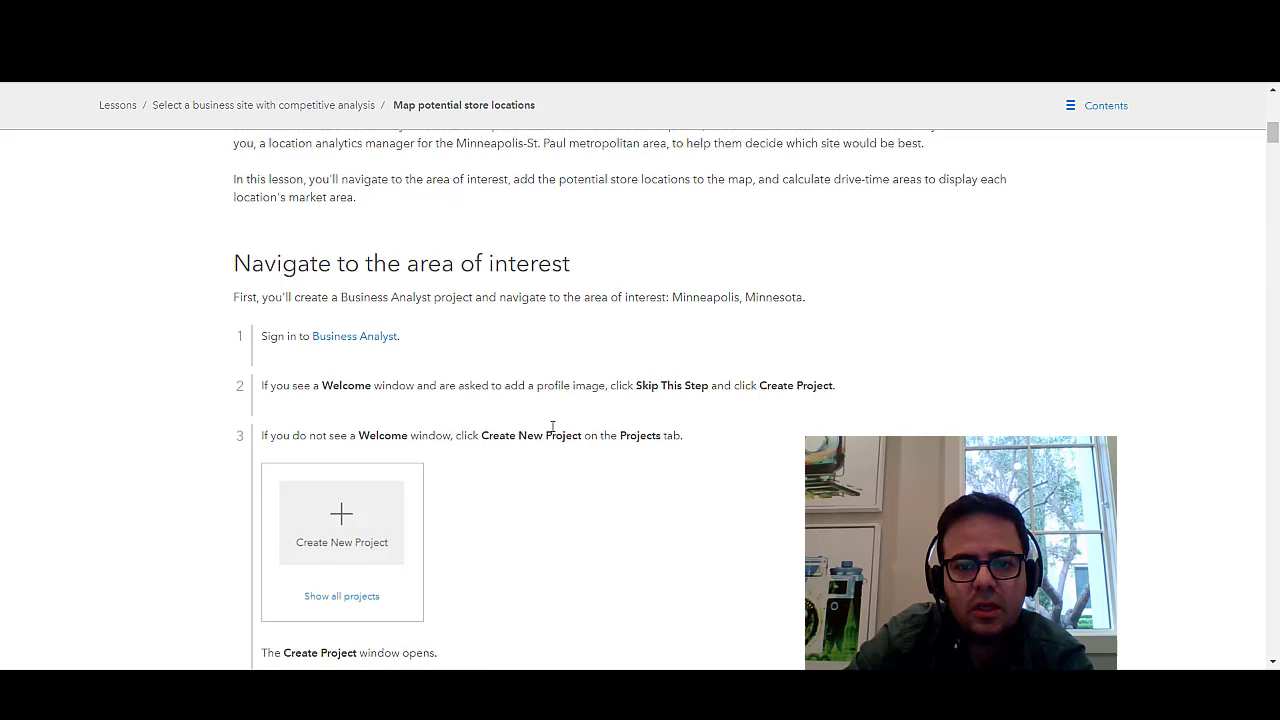
scroll(497, 468, down, 2)
double_click(400, 537)
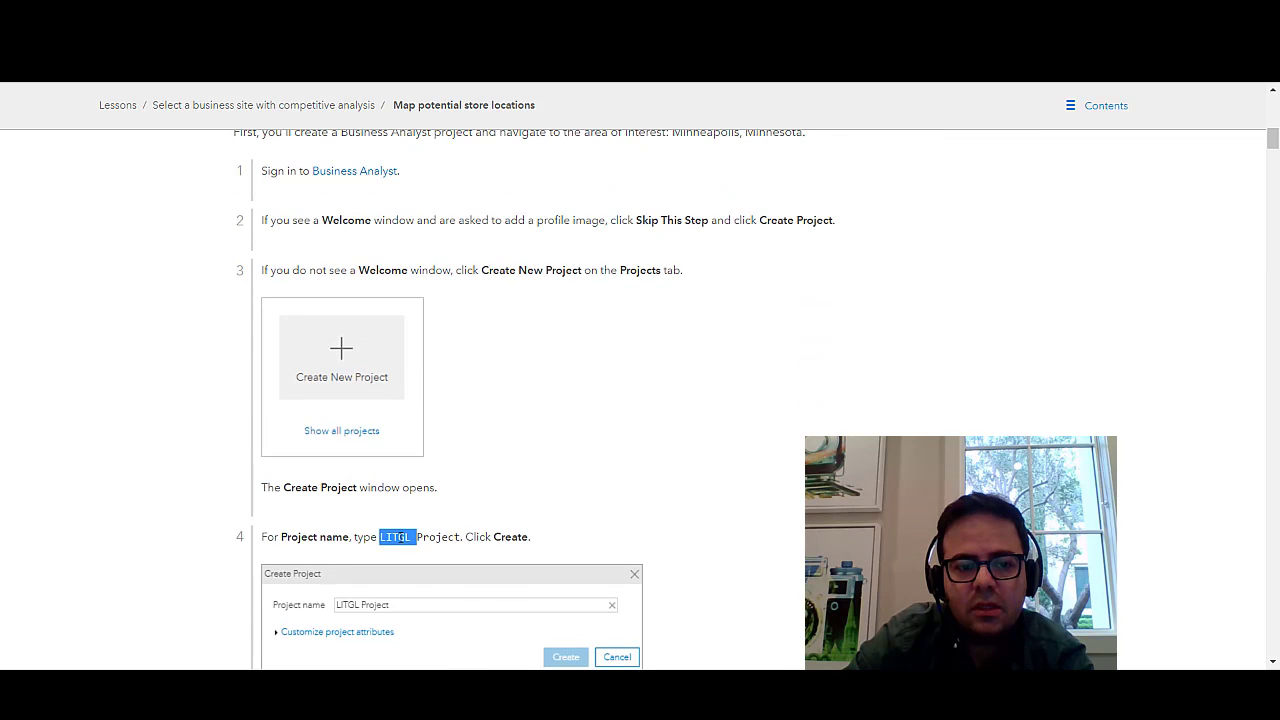
right_click(406, 539)
click(430, 550)
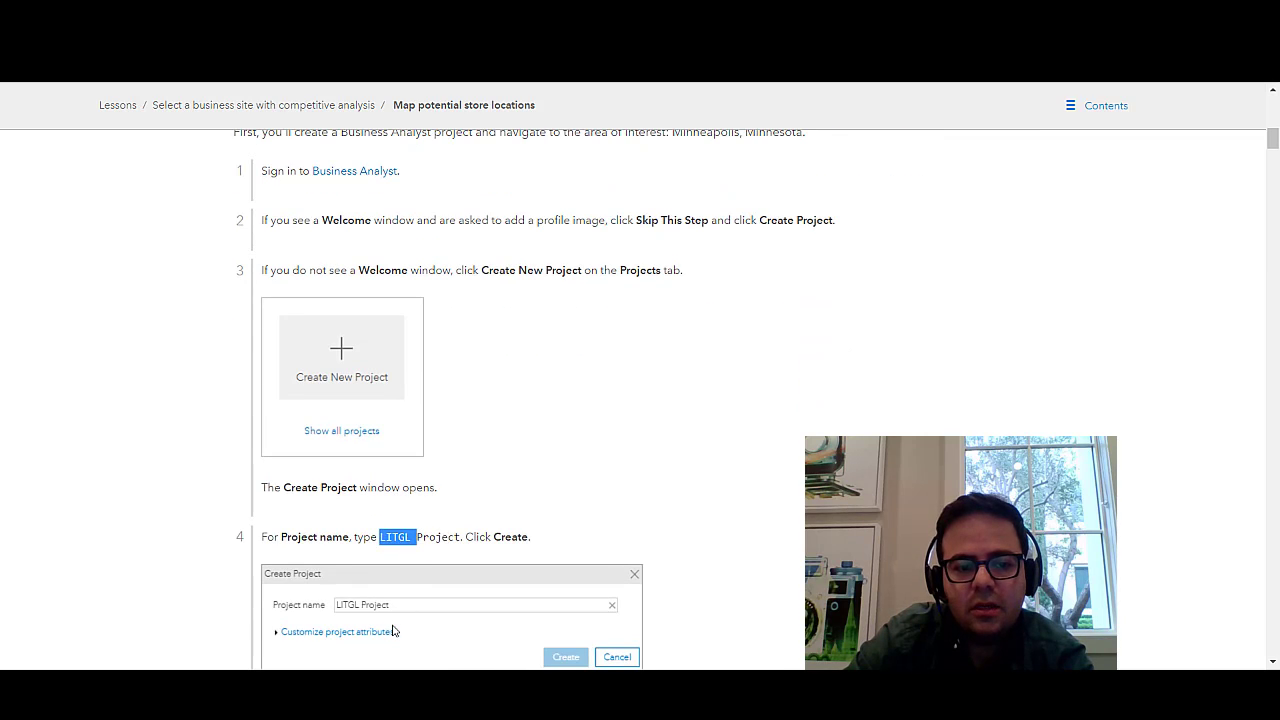
scroll(376, 484, down, 2)
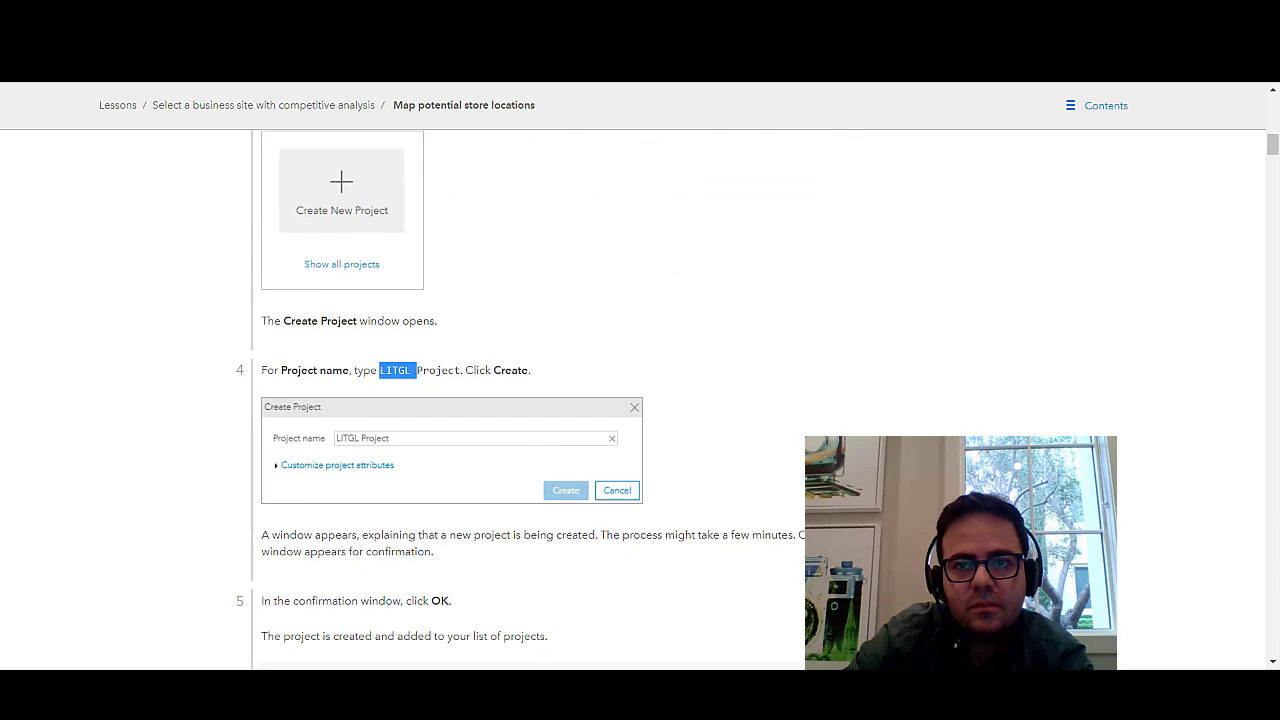
key(ctrl+Tab)
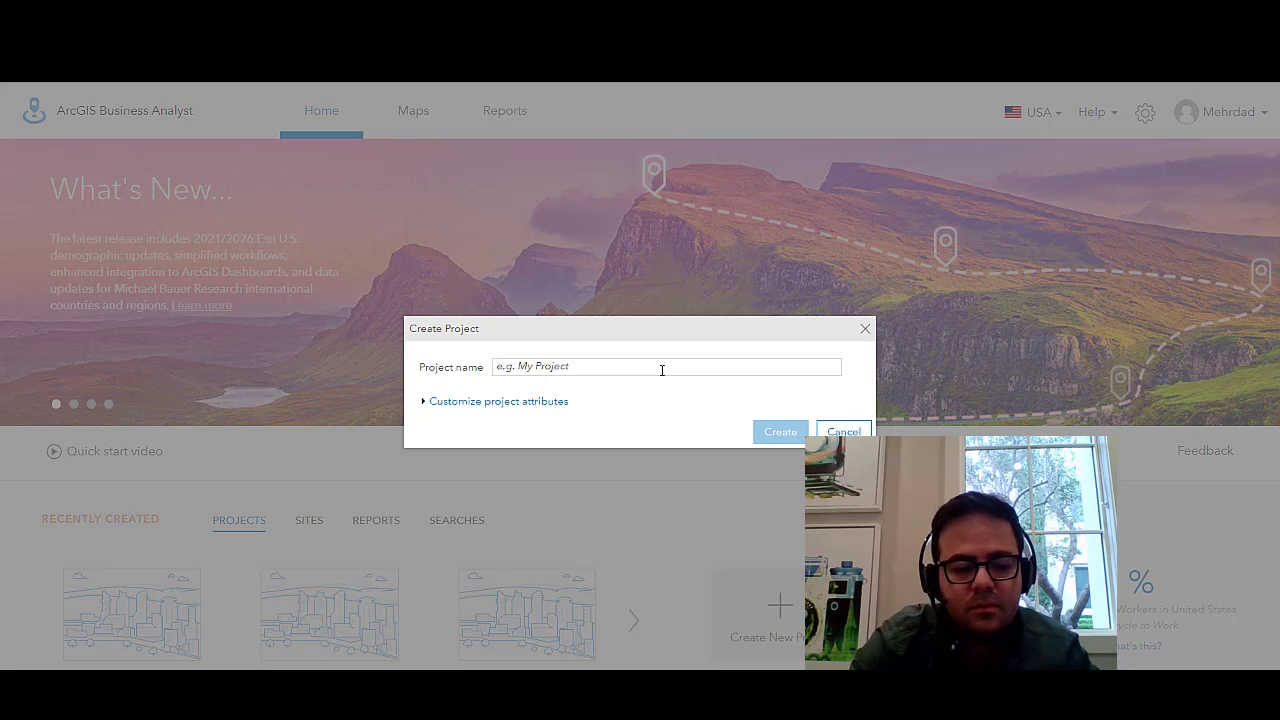
text(LITGL)
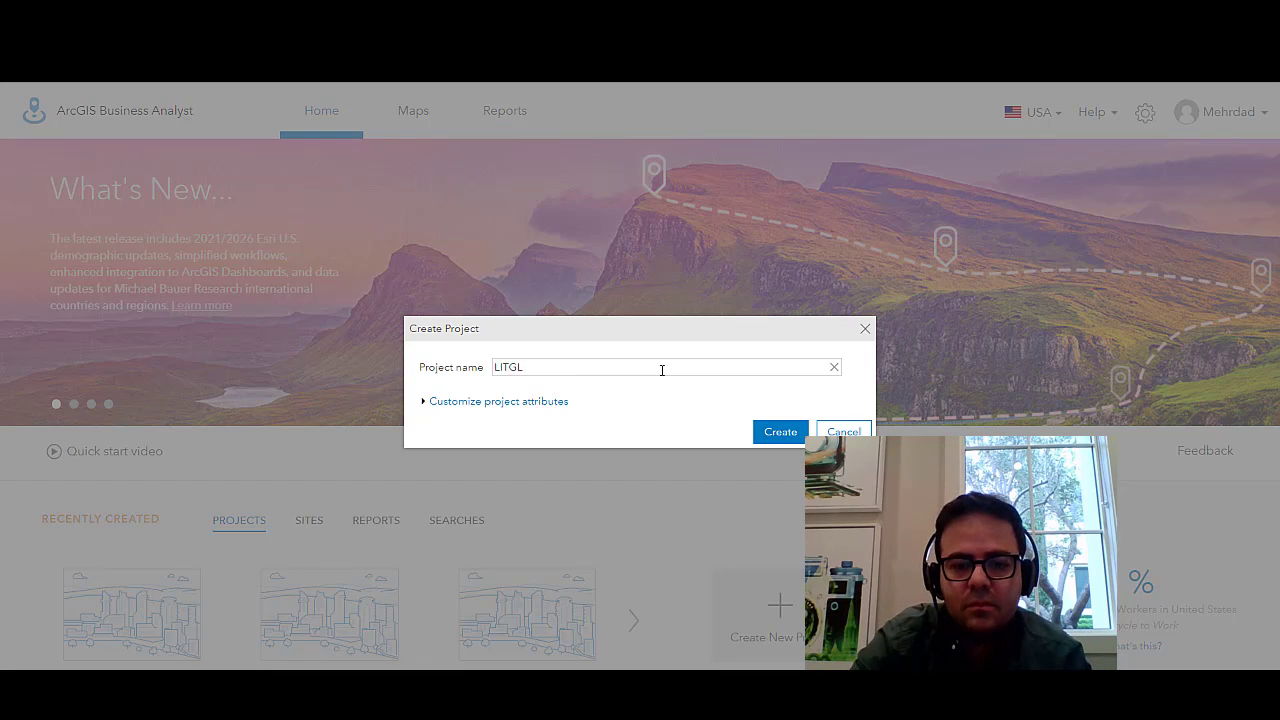
click(779, 433)
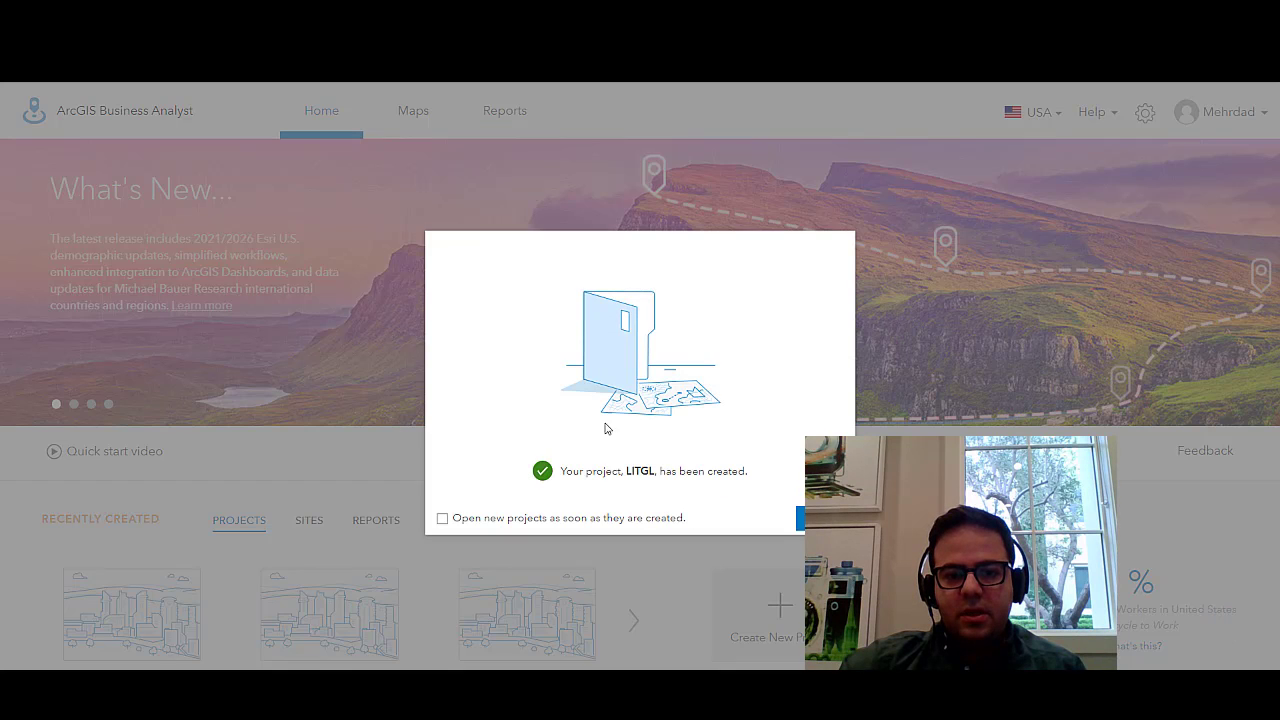
click(800, 518)
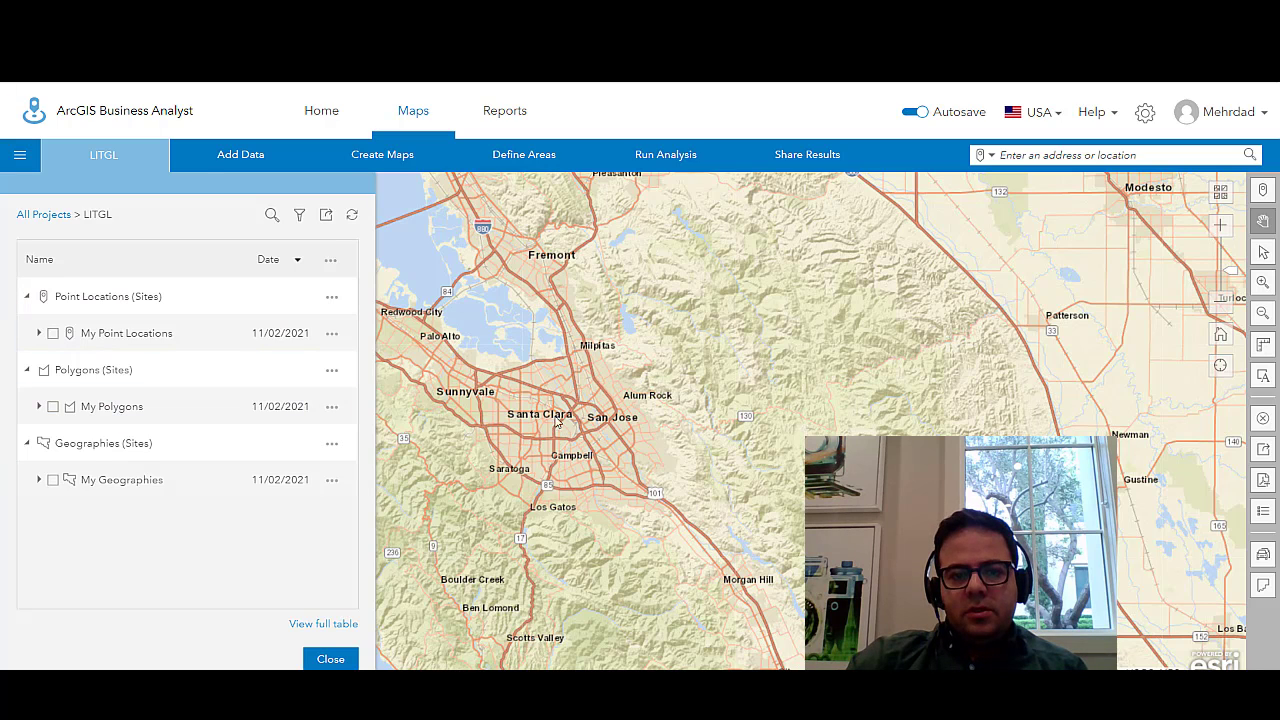
scroll(559, 405, down, 3)
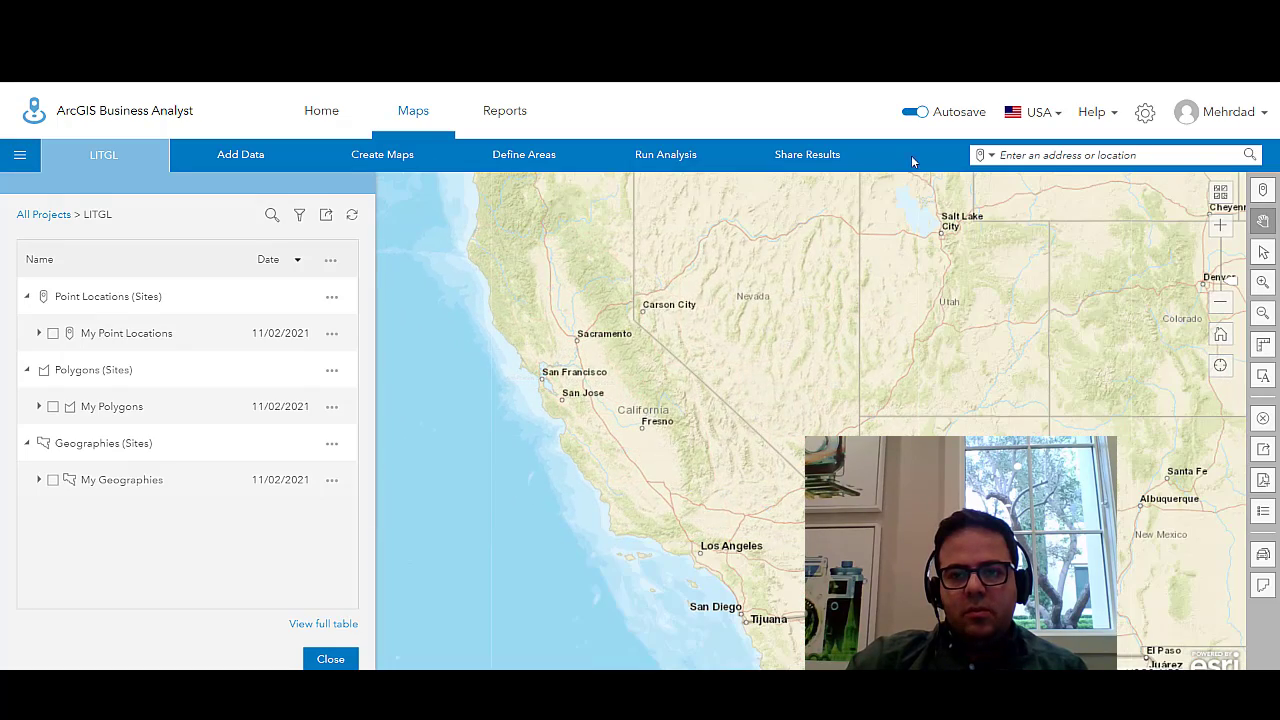
drag(778, 308, 595, 314)
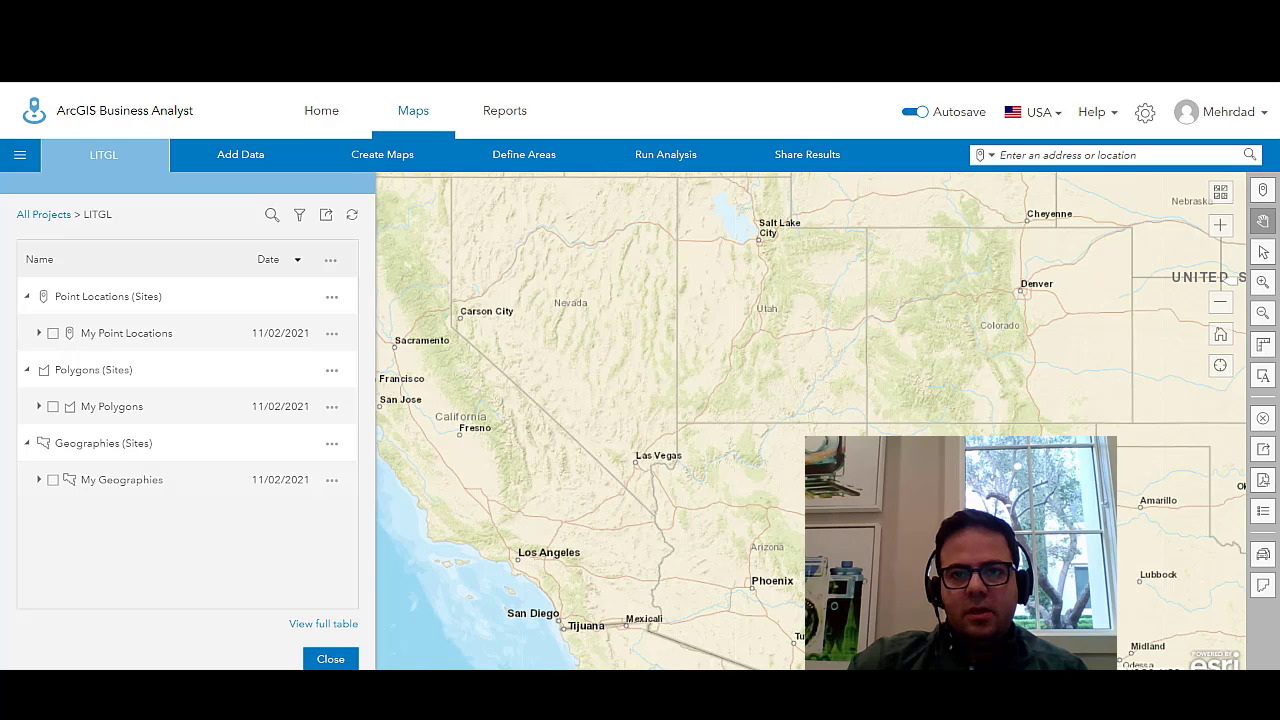
Step: Return to the lesson, review the basemap and area-zoom instructions, and copy the place name Minneapolis
key(ctrl+Tab)
scroll(490, 515, down, 5)
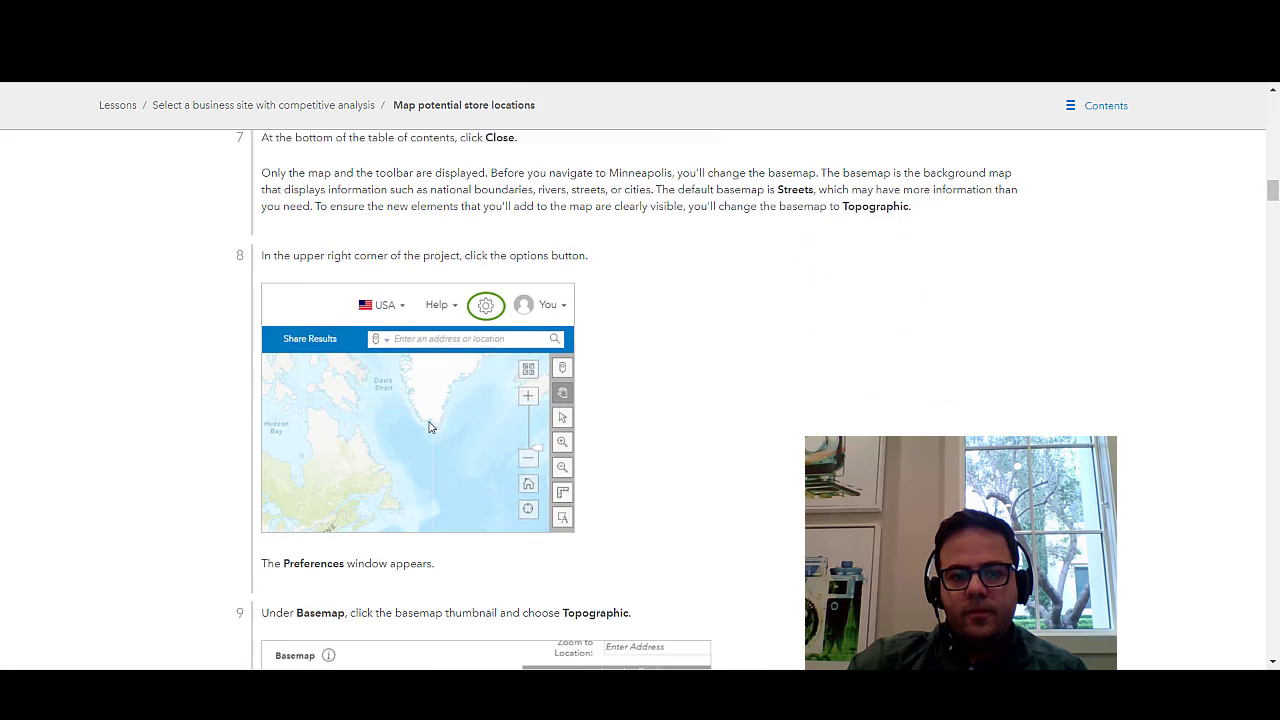
scroll(430, 427, down, 1)
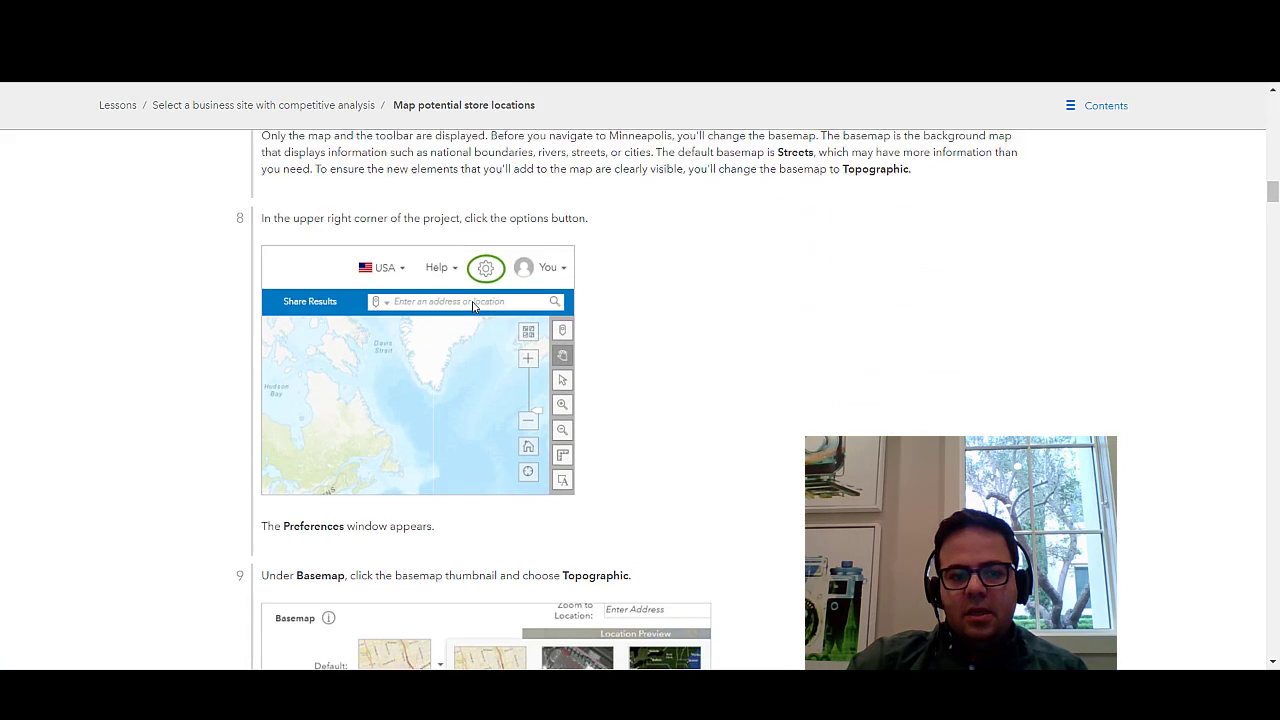
scroll(474, 306, down, 3)
scroll(450, 437, down, 3)
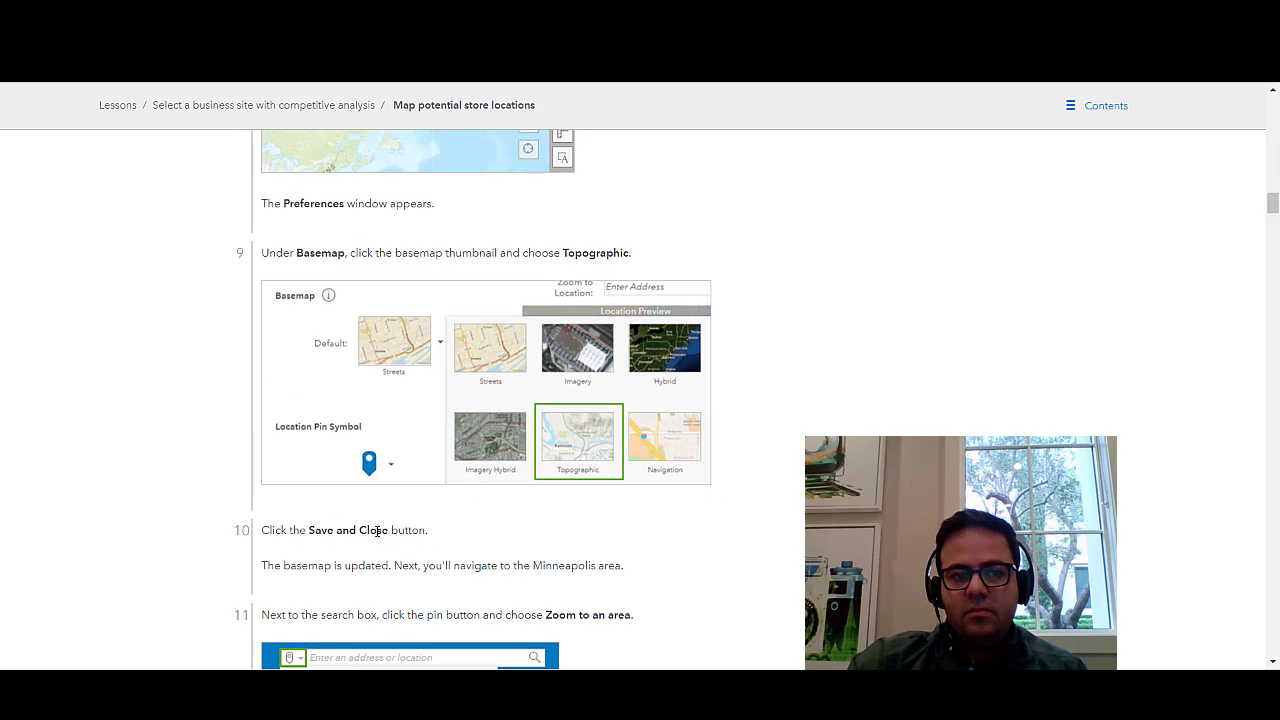
drag(629, 253, 559, 253)
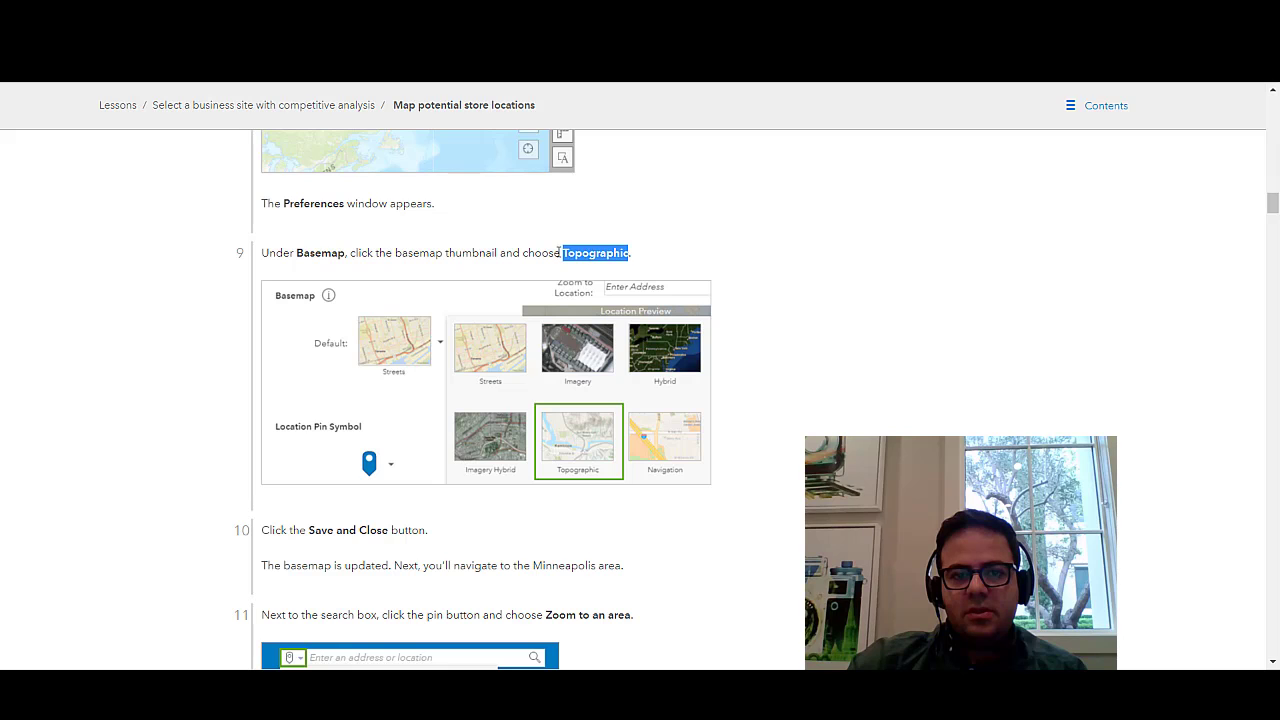
scroll(497, 440, down, 3)
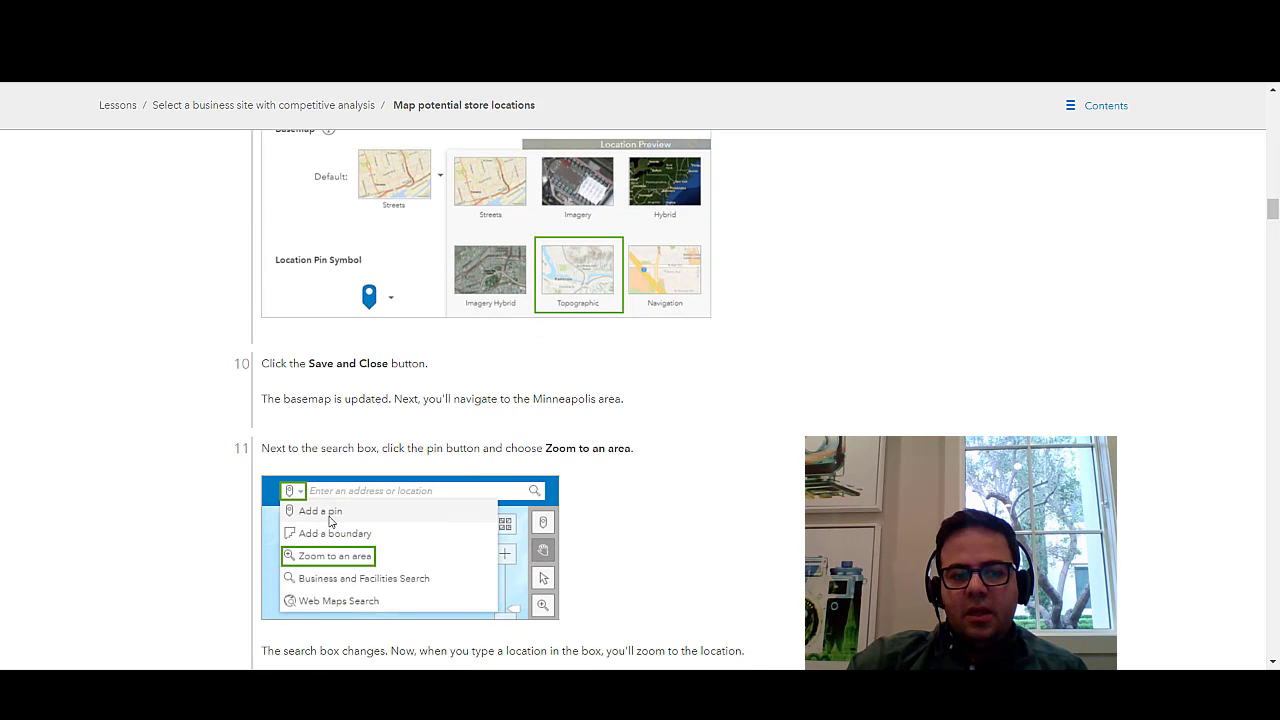
scroll(356, 467, down, 3)
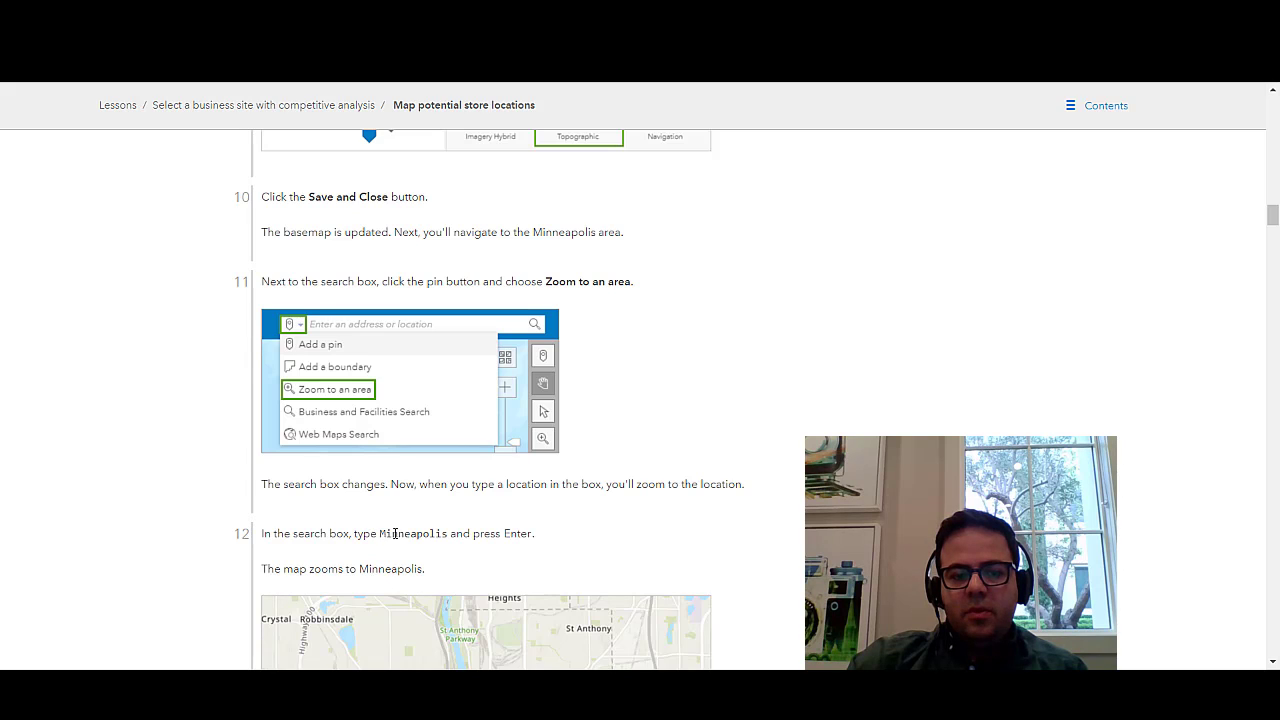
drag(381, 533, 442, 534)
right_click(440, 534)
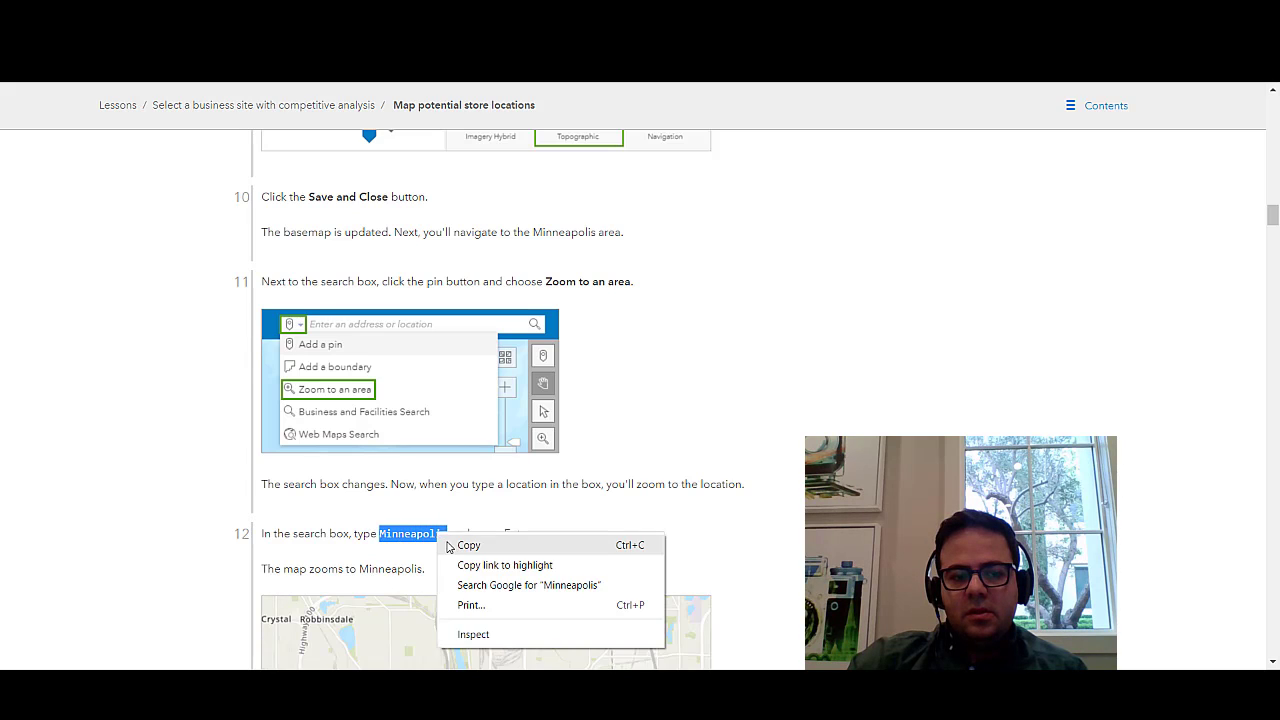
click(447, 543)
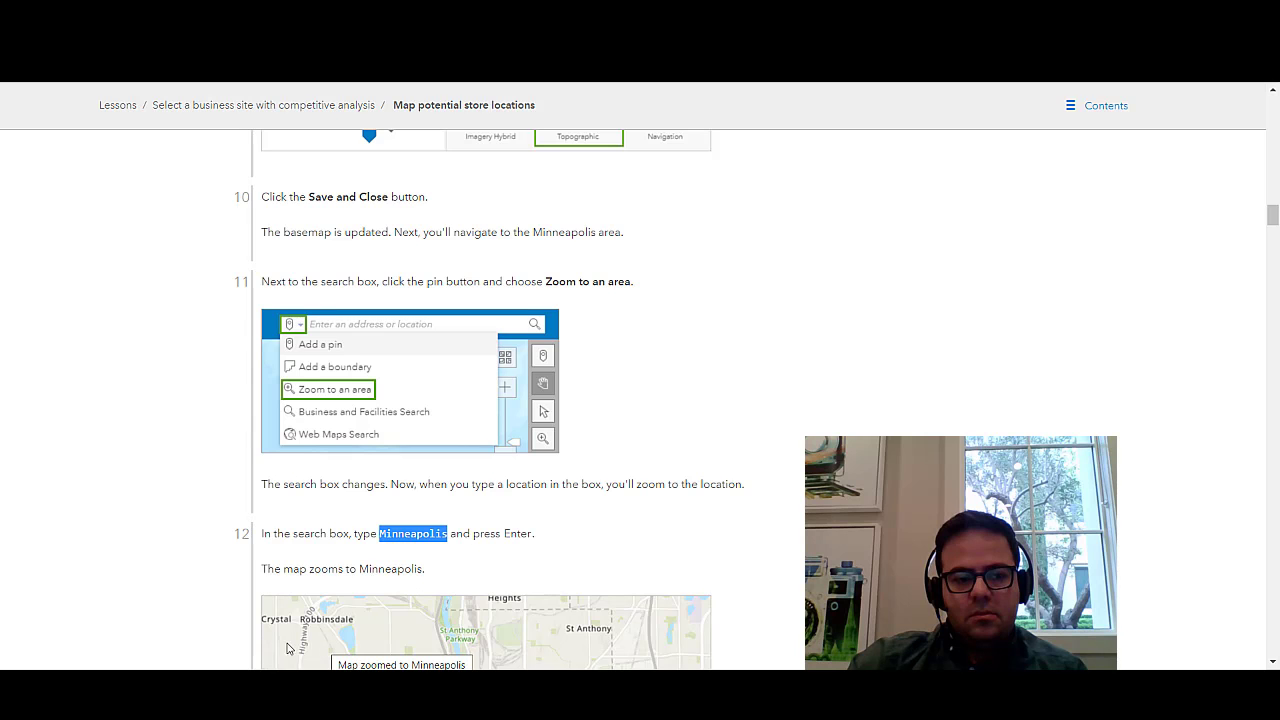
Step: Switch back to ArcGIS Business Analyst and change the map's basemap to Topographic
key(ctrl+Tab)
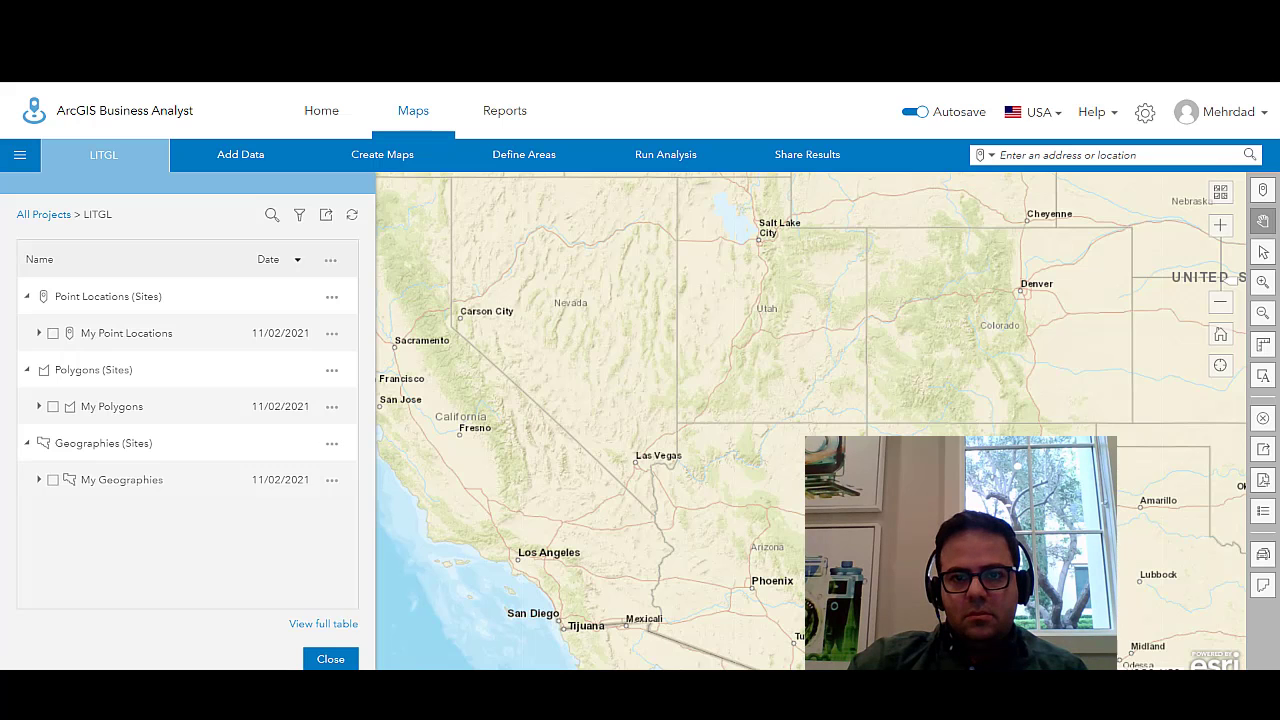
click(1220, 191)
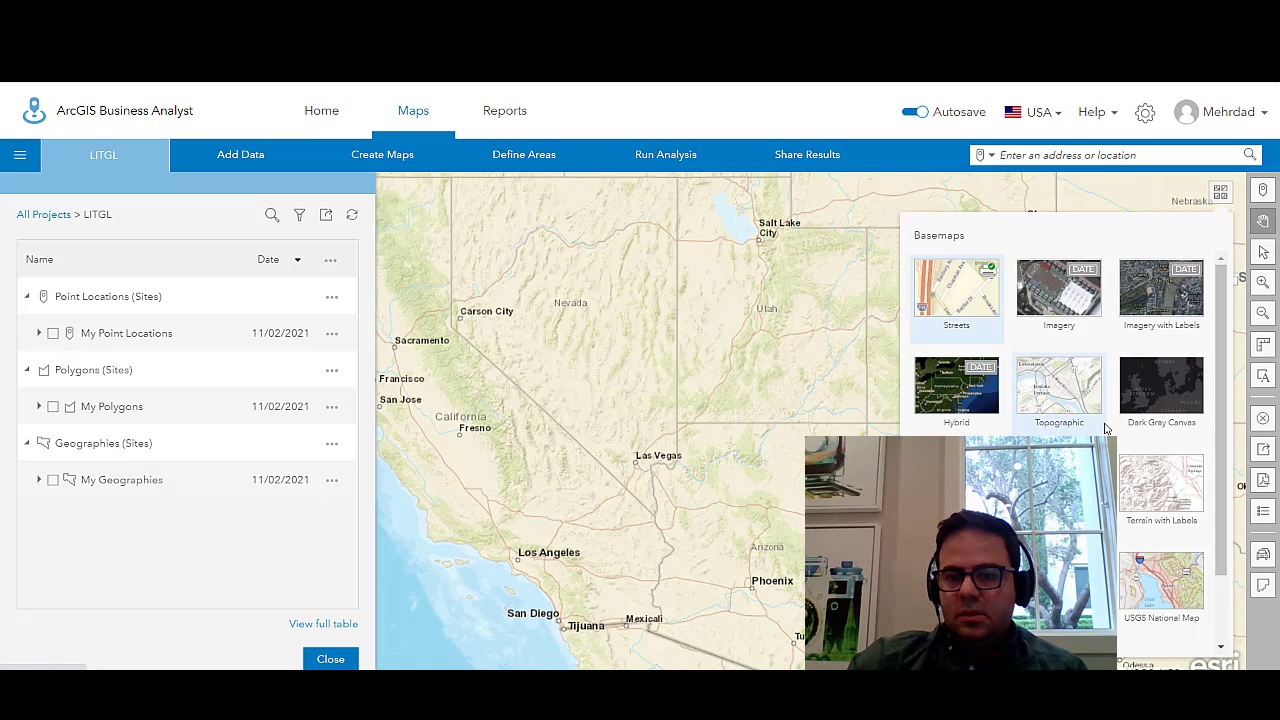
scroll(1140, 470, down, 2)
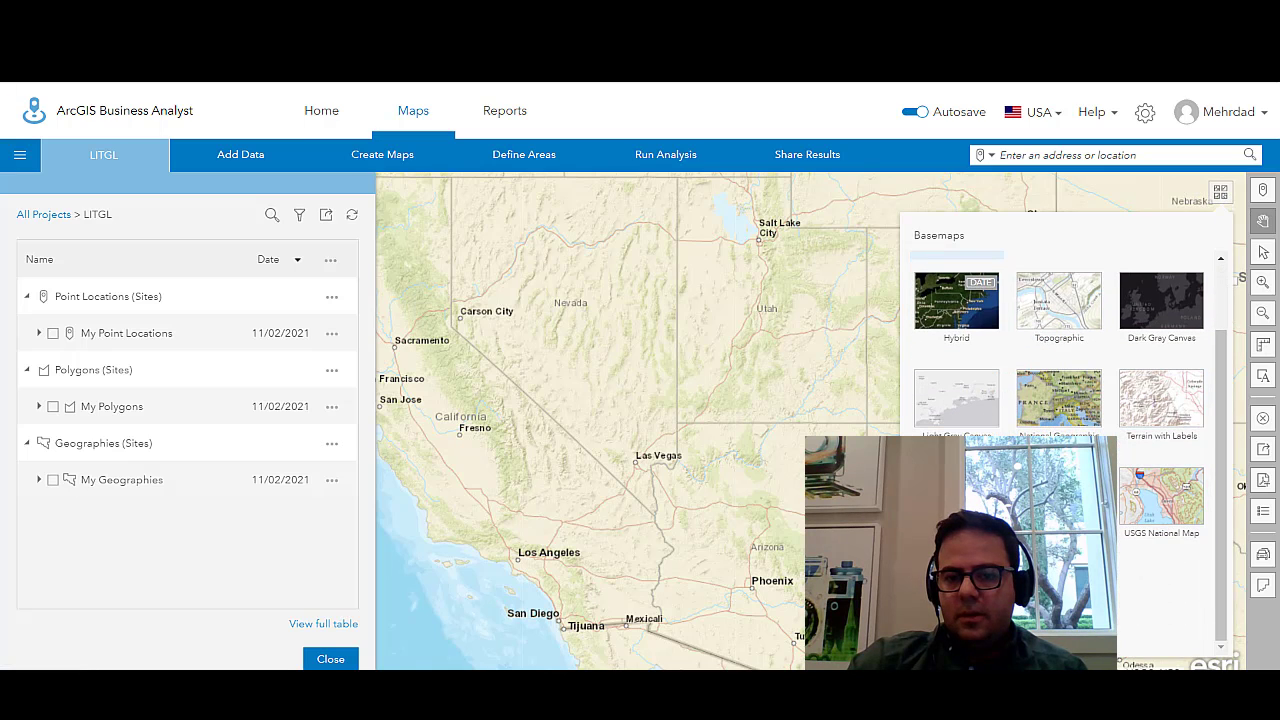
click(1040, 312)
Step: Set the location search to Zoom to an area and zoom the map to Minneapolis with the copied name
click(990, 158)
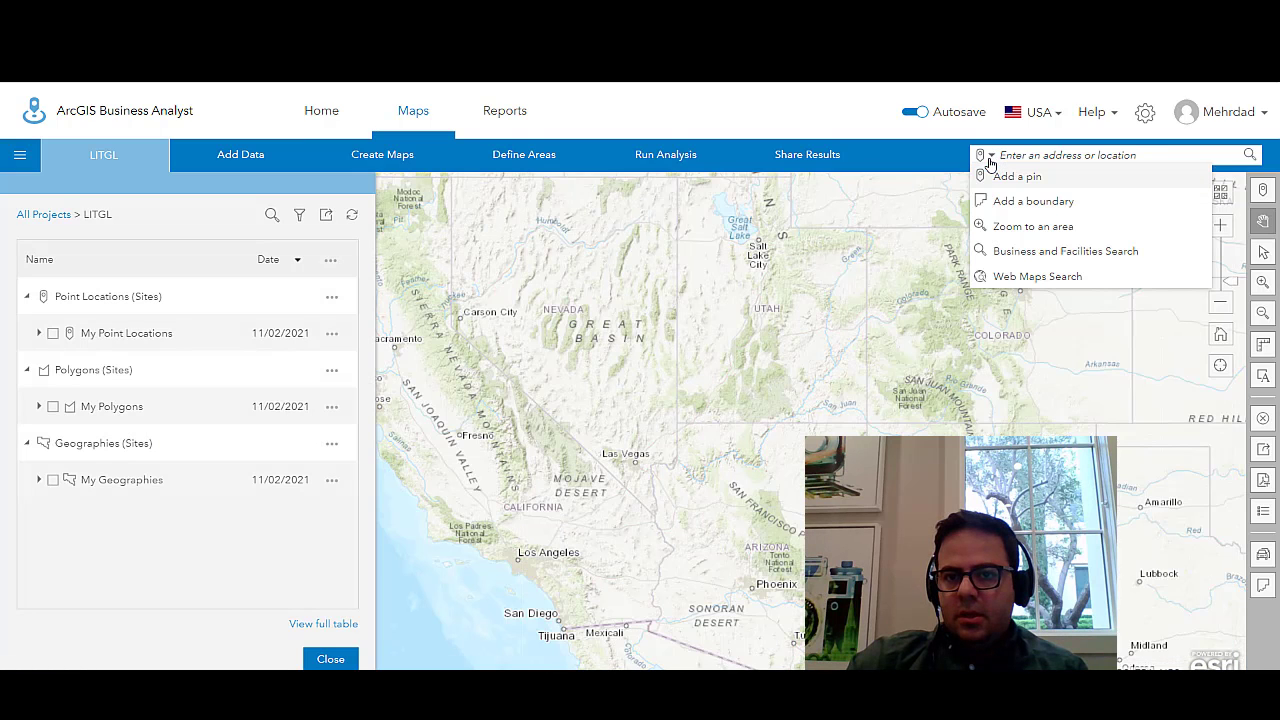
click(1044, 233)
right_click(1027, 153)
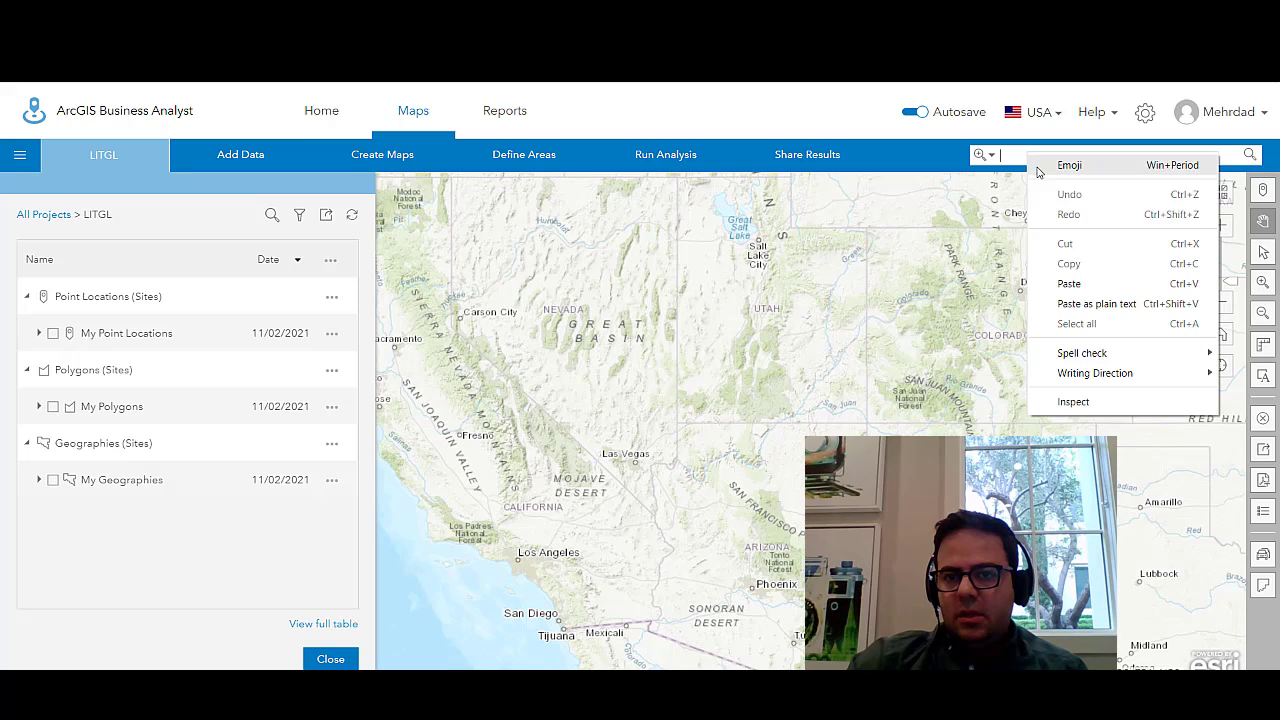
click(1062, 283)
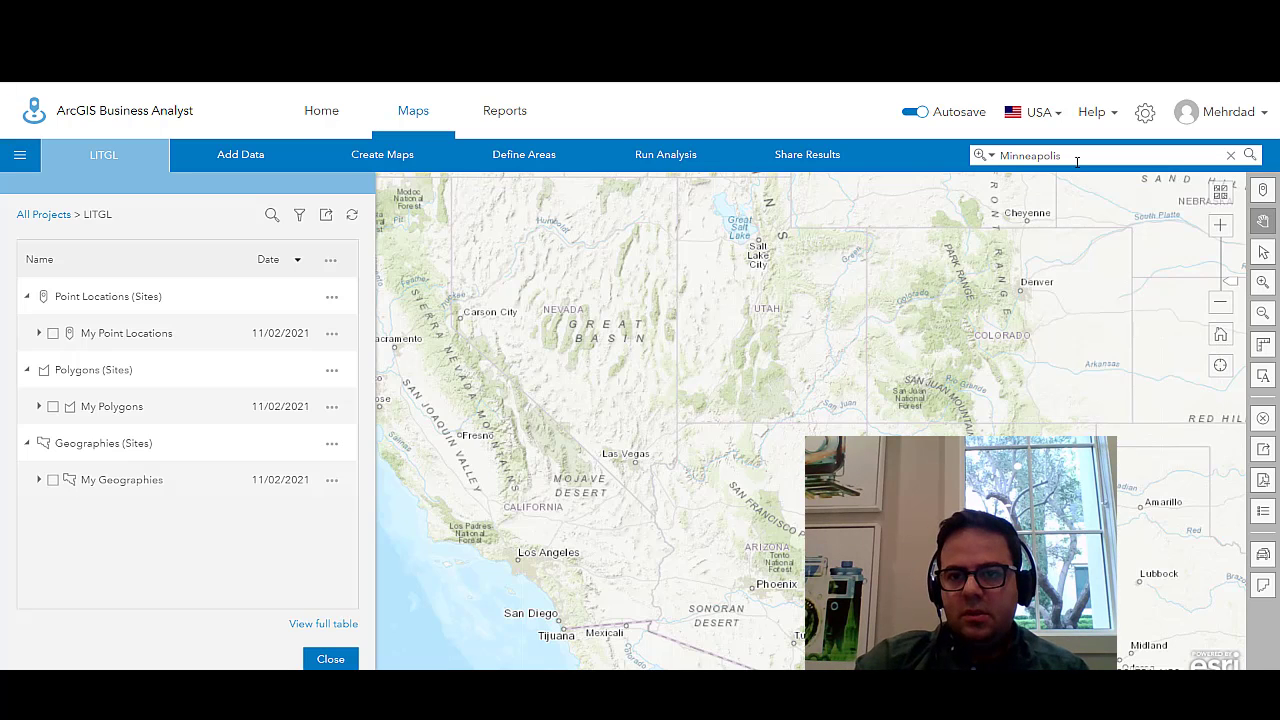
key(Return)
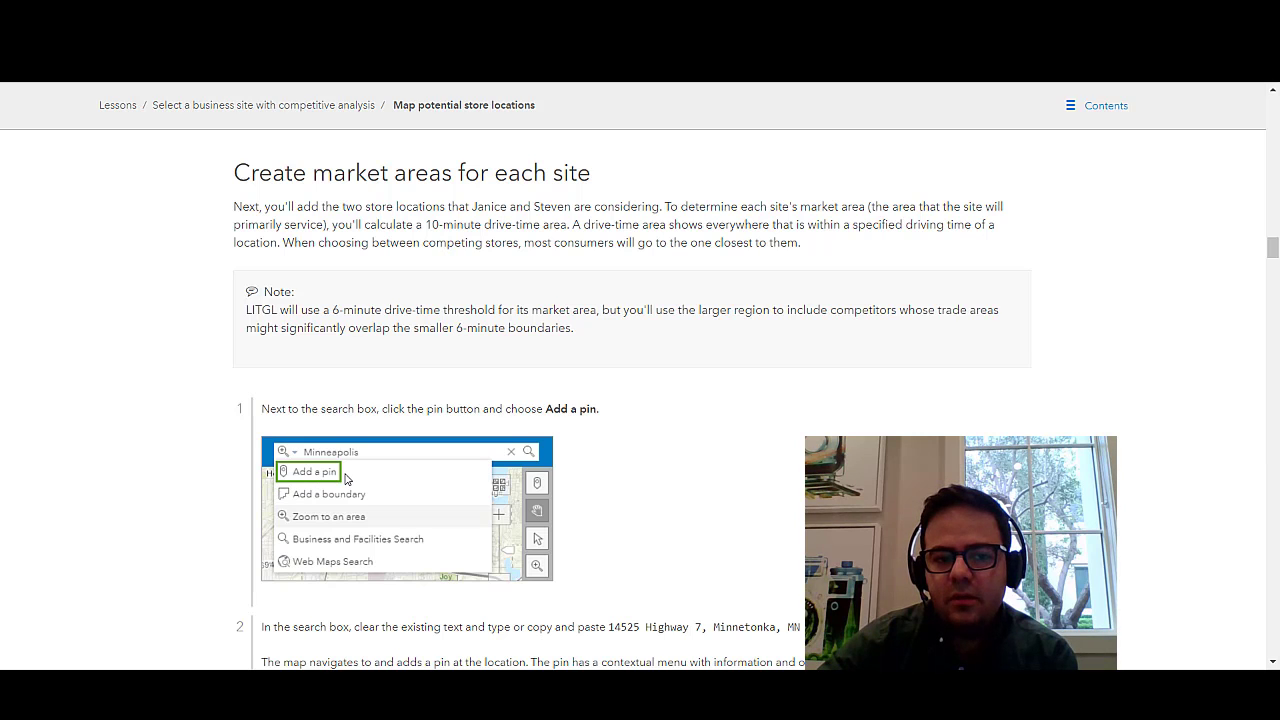
Step: Copy the first candidate store's address from the lesson's market areas section and return to ArcGIS Business Analyst
scroll(538, 428, down, 2)
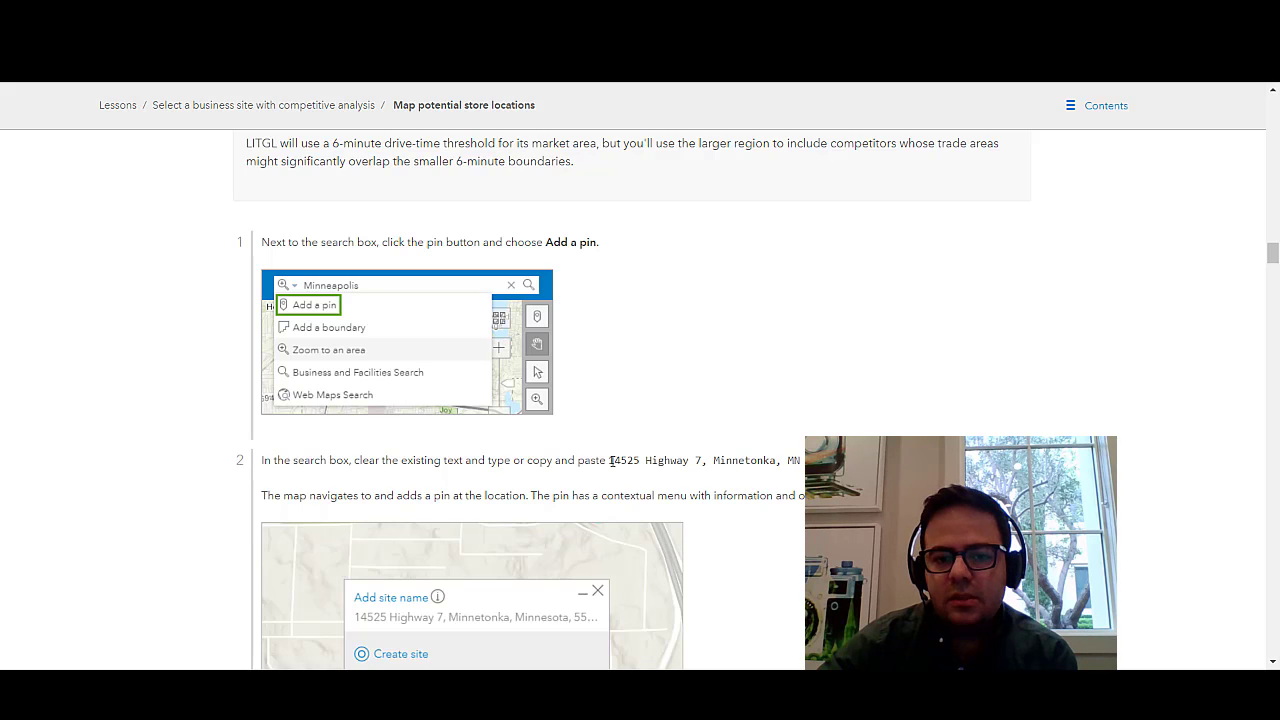
drag(608, 461, 806, 462)
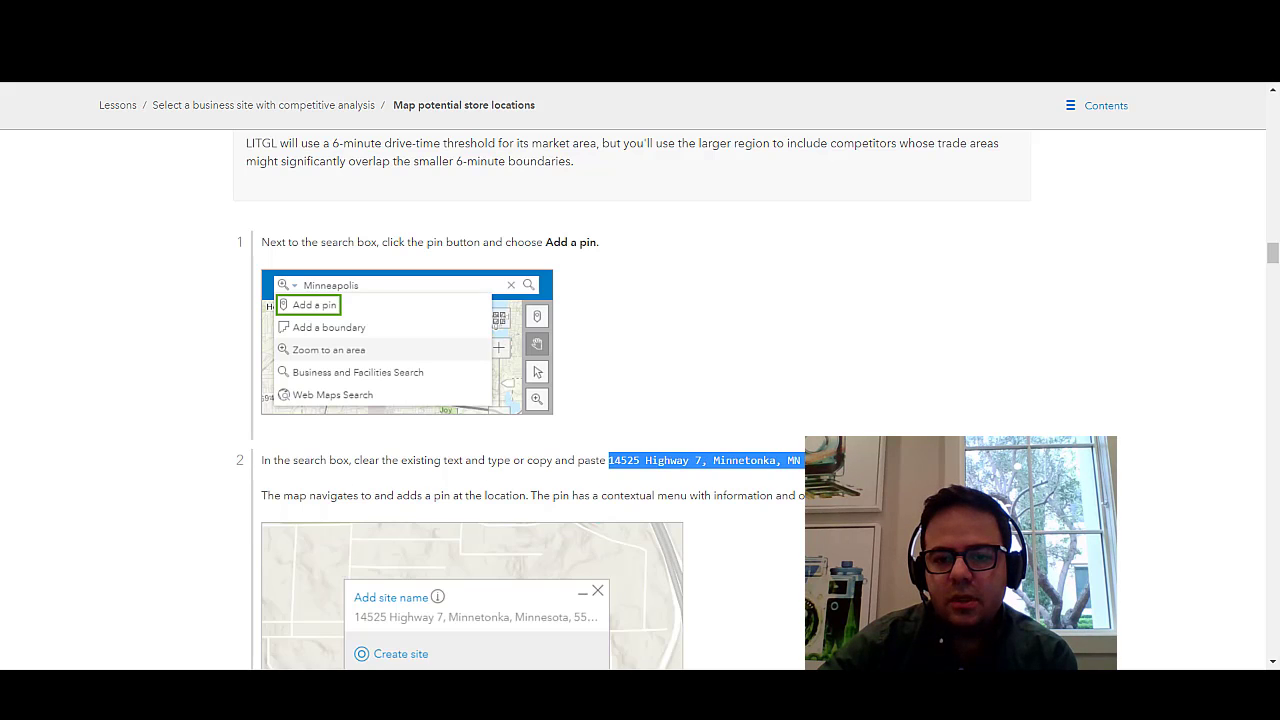
key(ctrl+c)
key(ctrl+Tab)
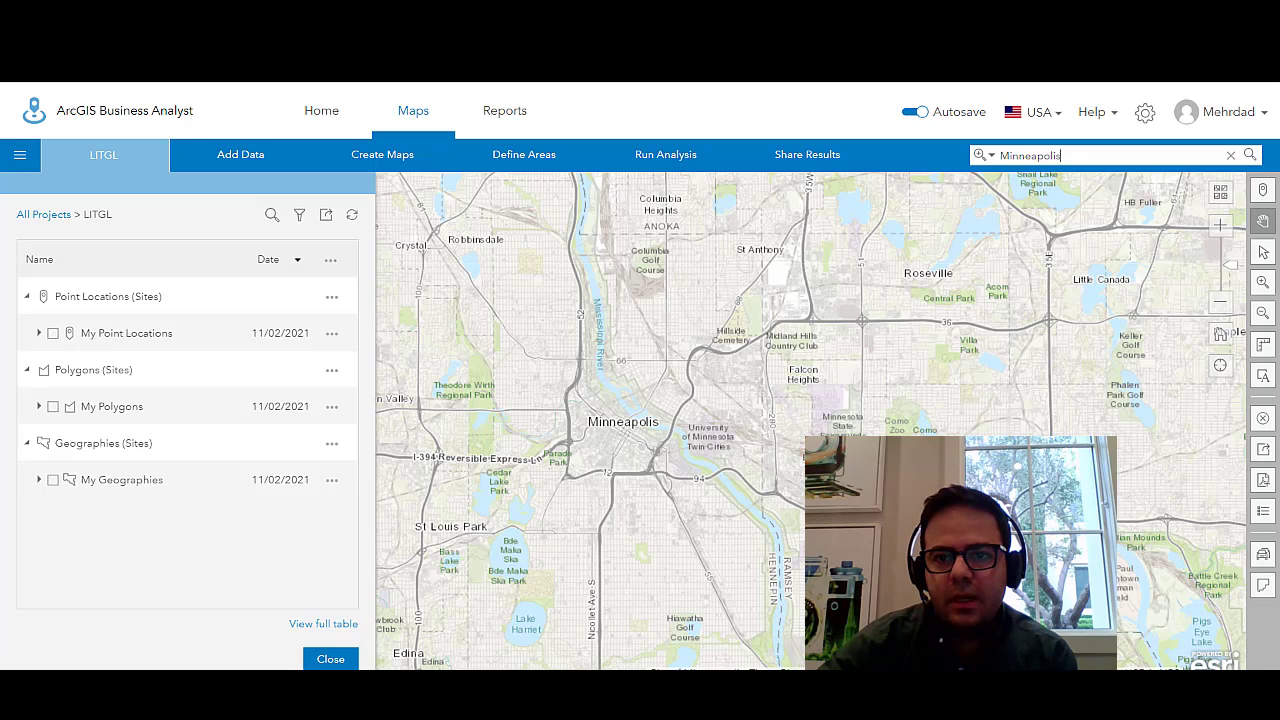
Step: Set the location search to Add a pin, place a pin at the copied first store address, and open the pin's pop-up
click(1230, 155)
click(983, 156)
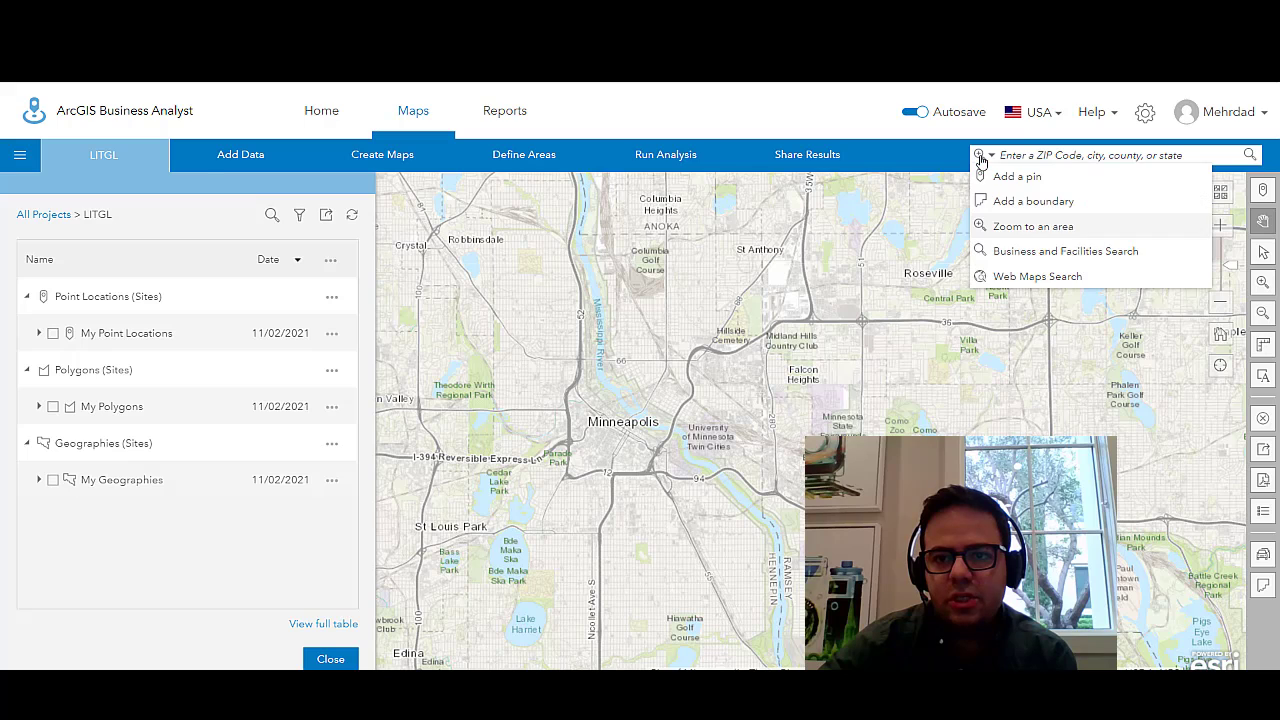
click(1016, 174)
right_click(1023, 155)
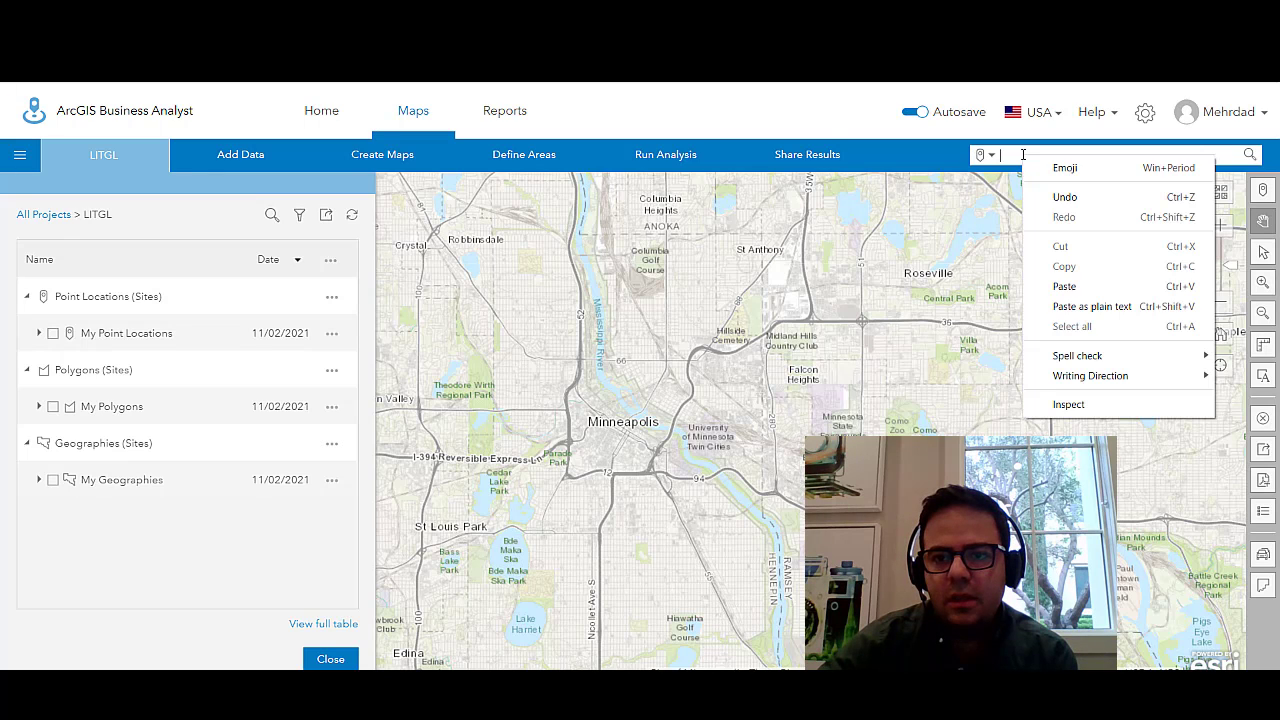
click(1088, 307)
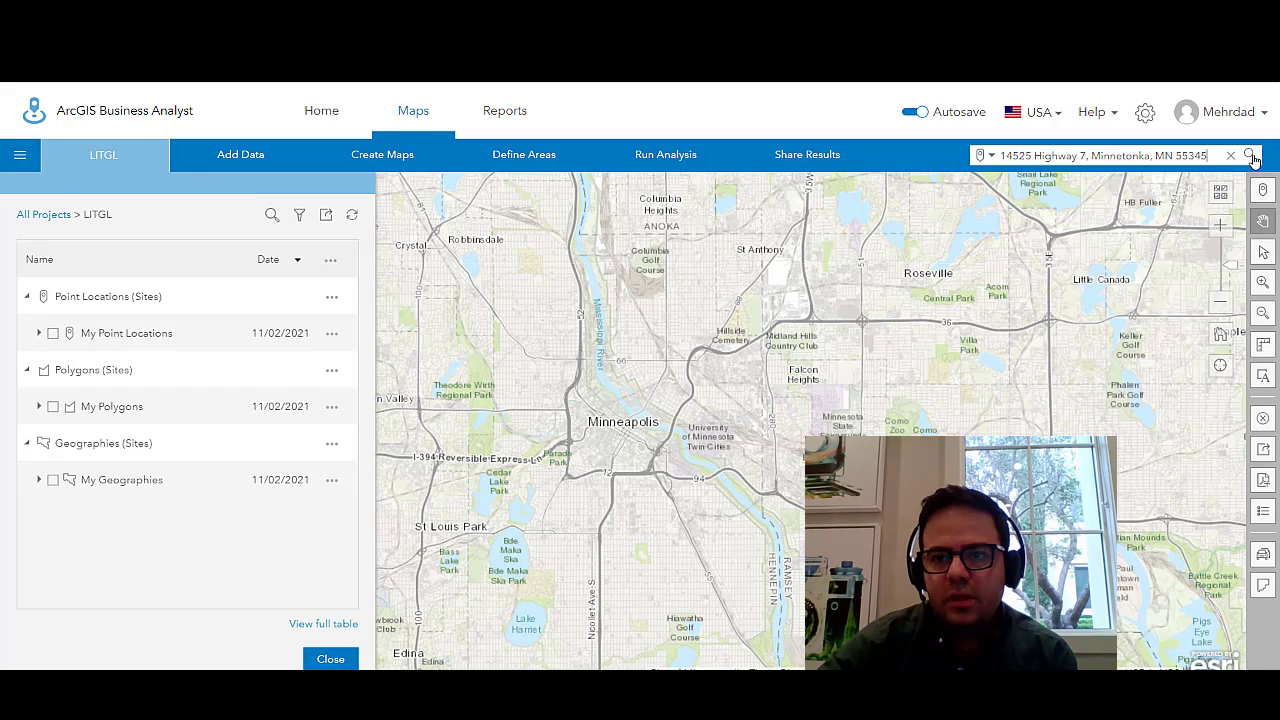
click(1250, 157)
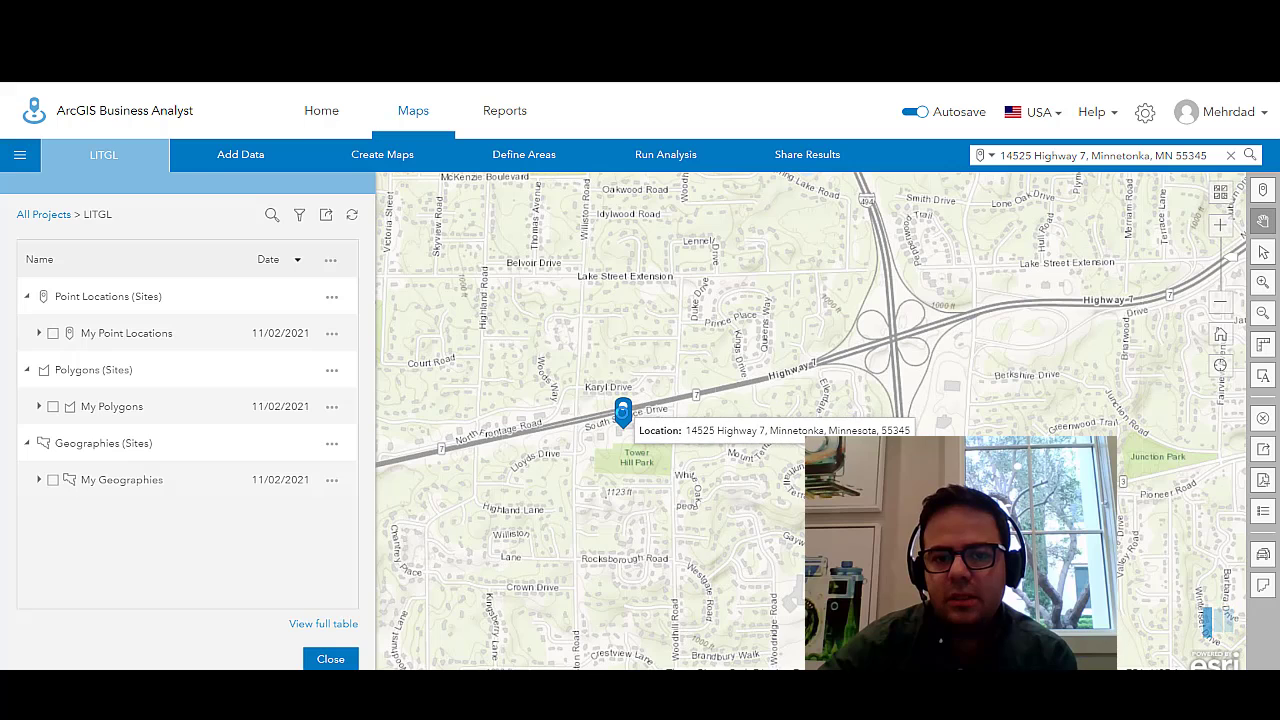
click(623, 410)
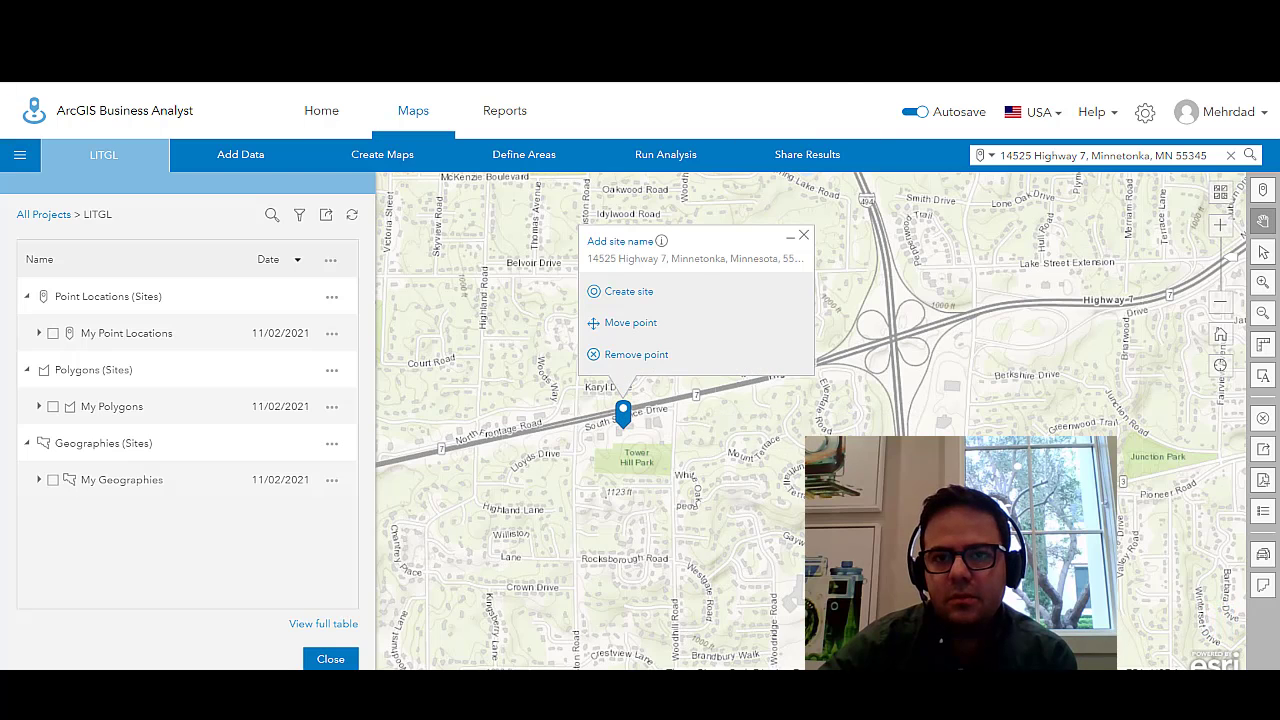
Step: Return to the lesson, copy the site name Carter Site, and review the instructions for creating the drive-time area
key(ctrl+Tab)
scroll(715, 460, down, 3)
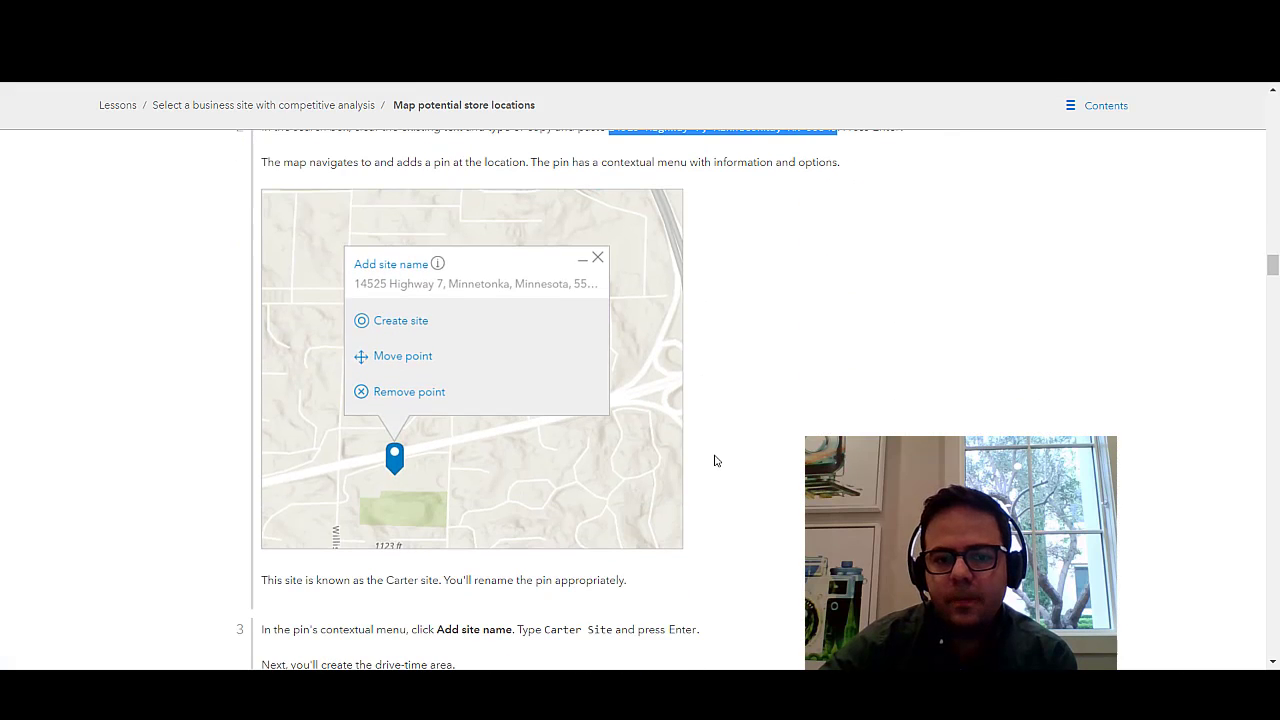
scroll(715, 460, down, 1)
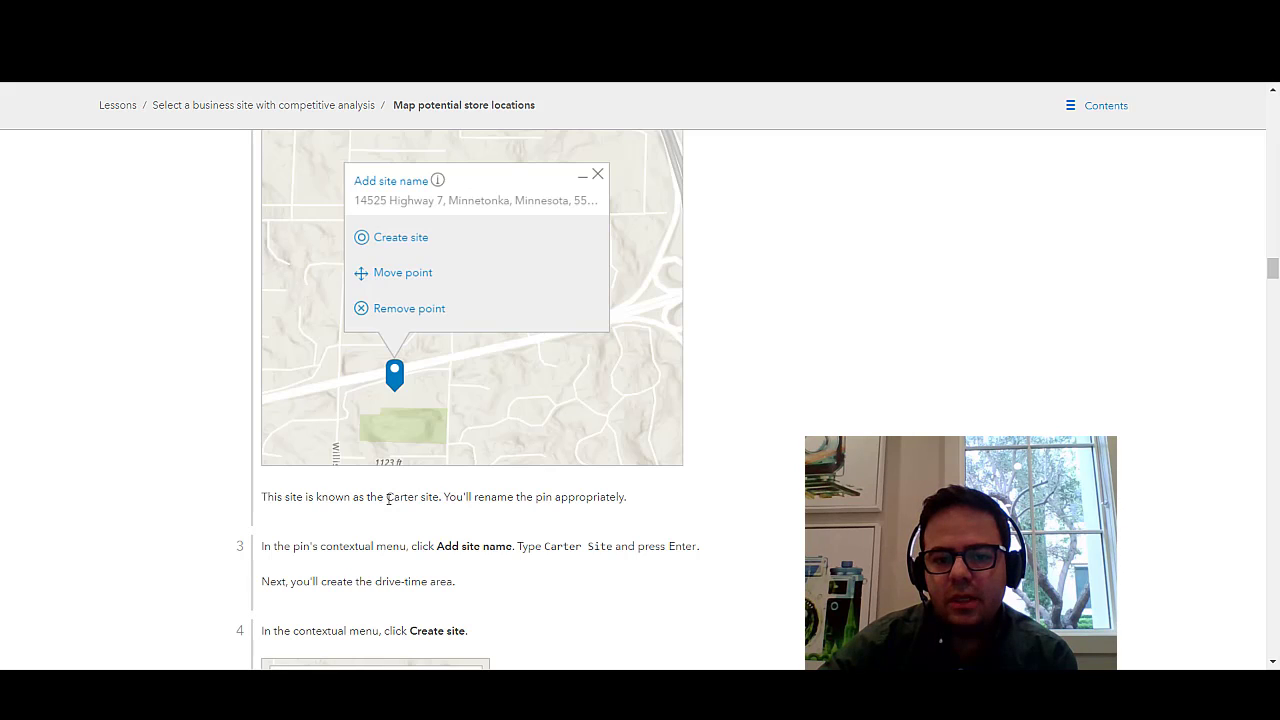
drag(546, 551, 616, 545)
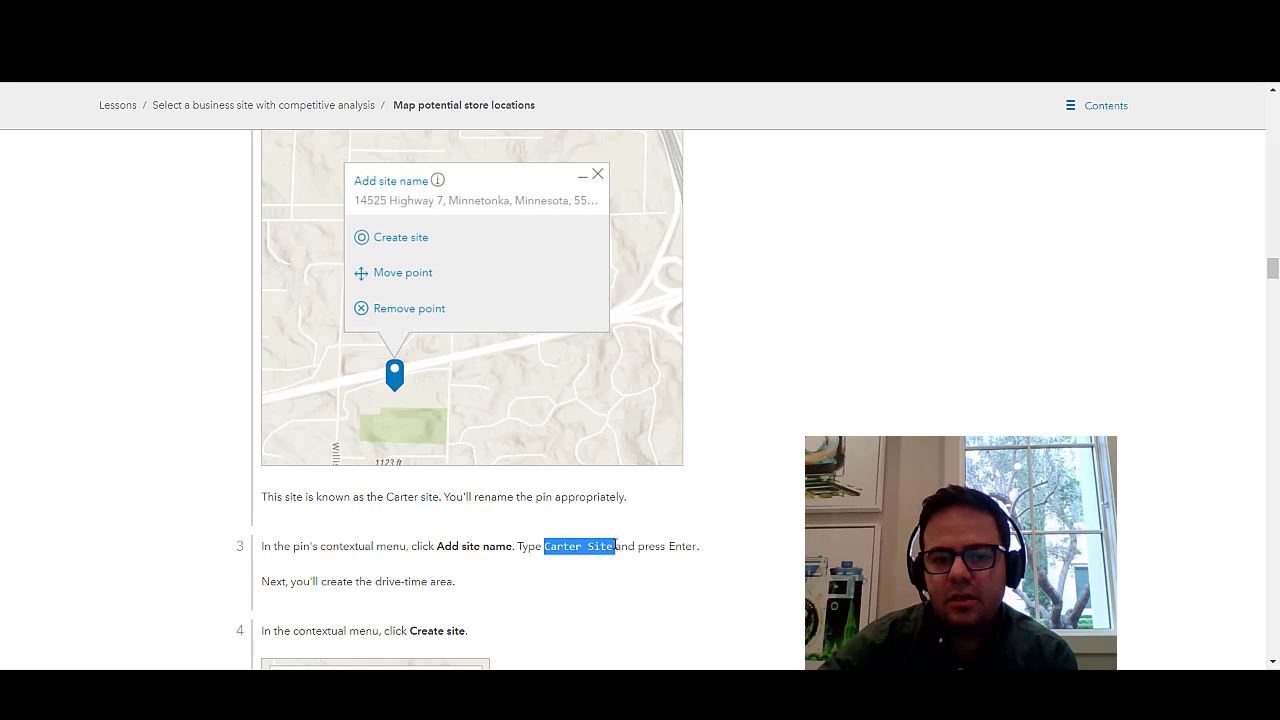
right_click(612, 548)
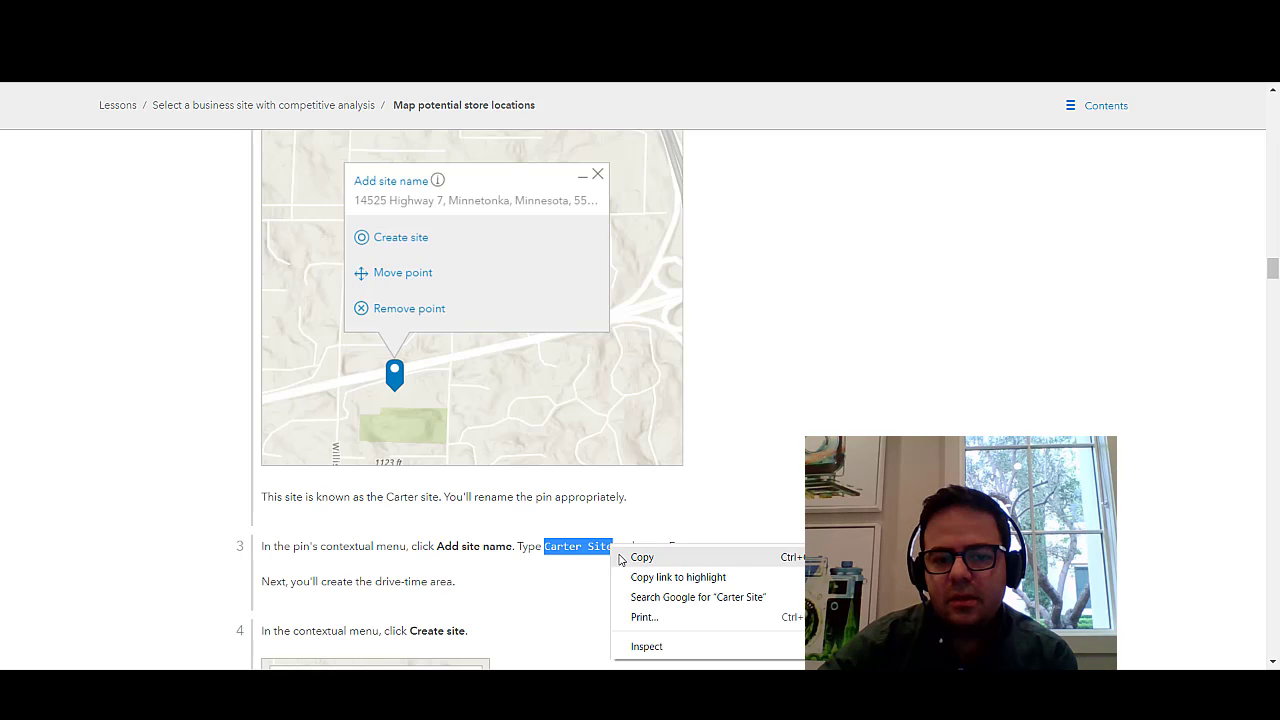
click(619, 559)
scroll(631, 545, down, 4)
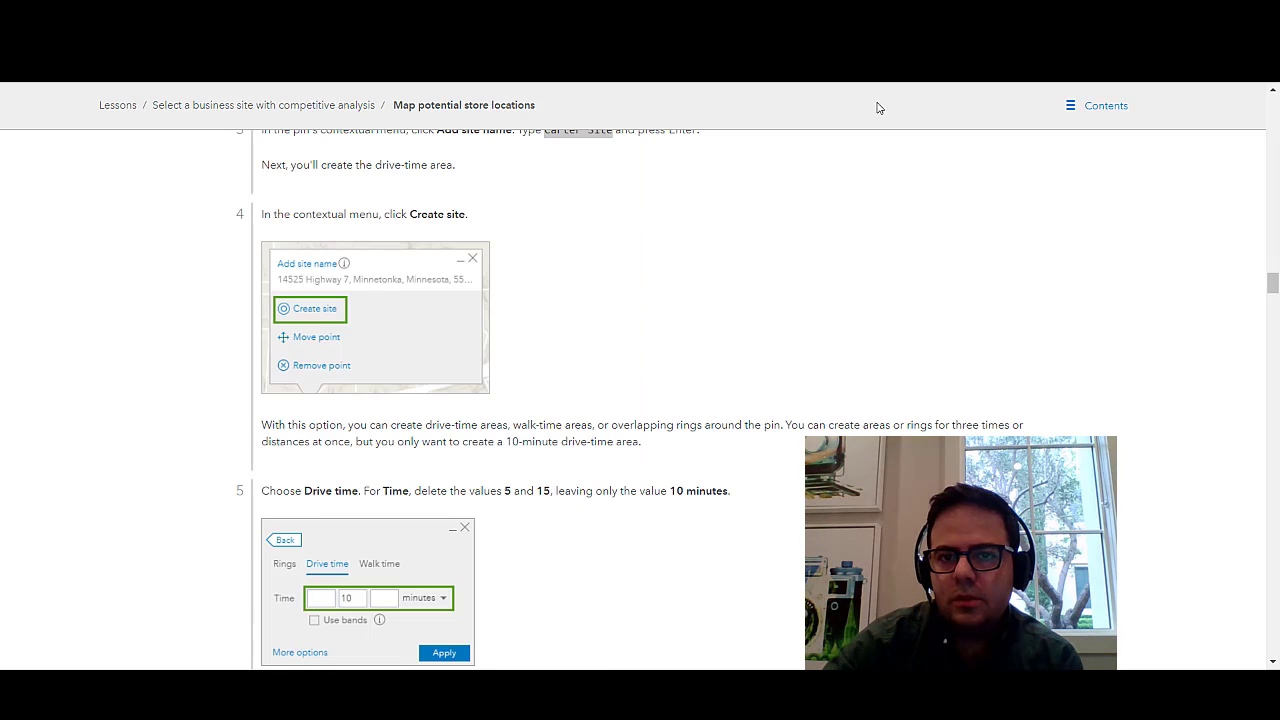
Step: Switch back to ArcGIS Business Analyst and name the new pin Carter Site with the copied text
key(ctrl+Tab)
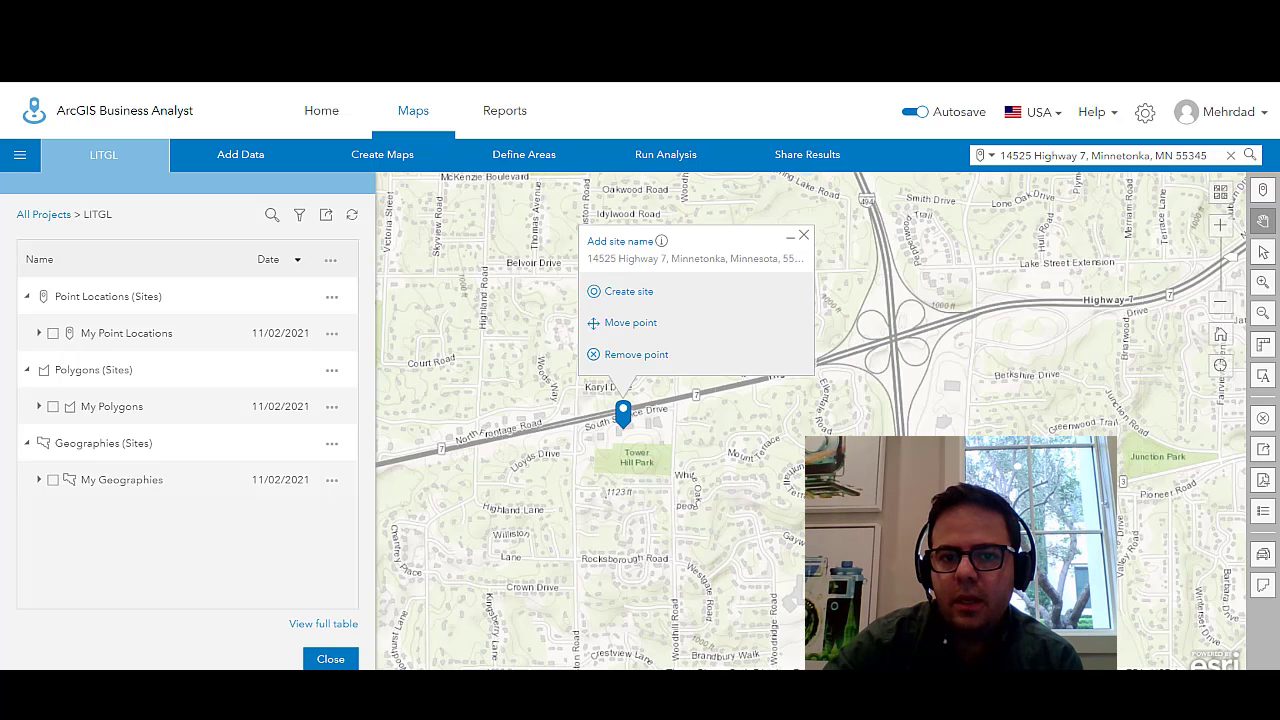
click(638, 246)
right_click(636, 241)
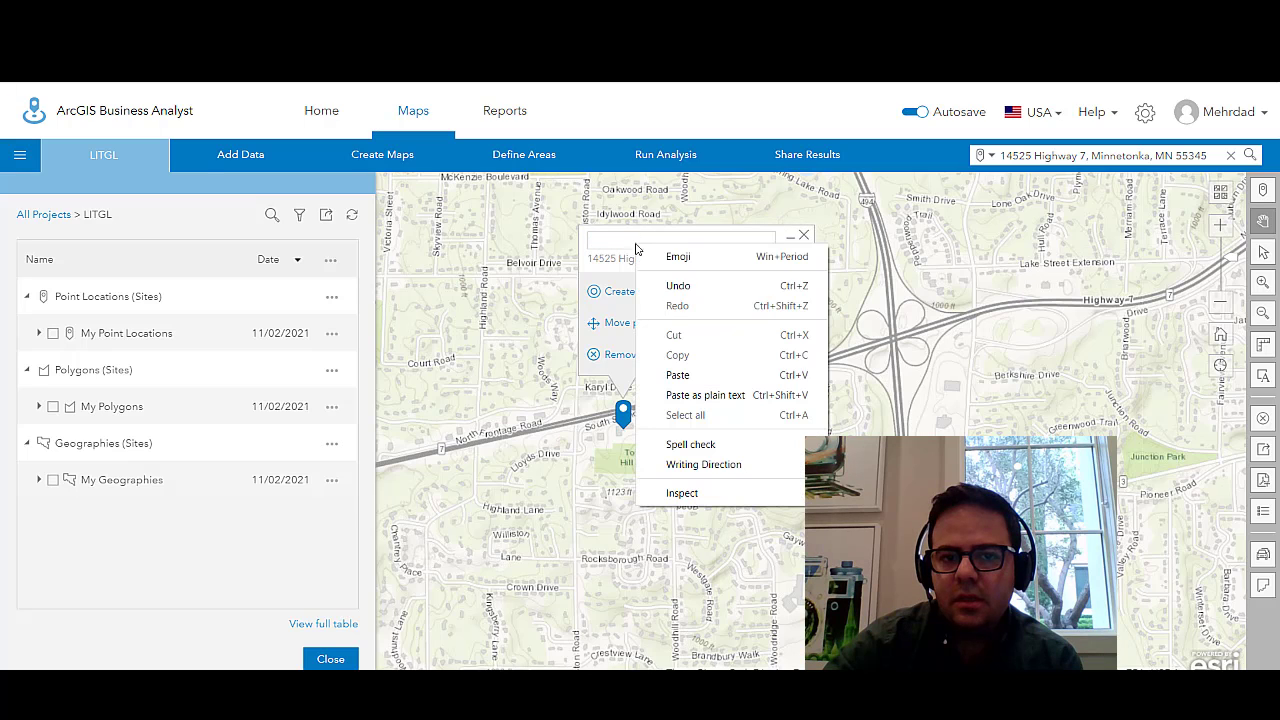
click(694, 396)
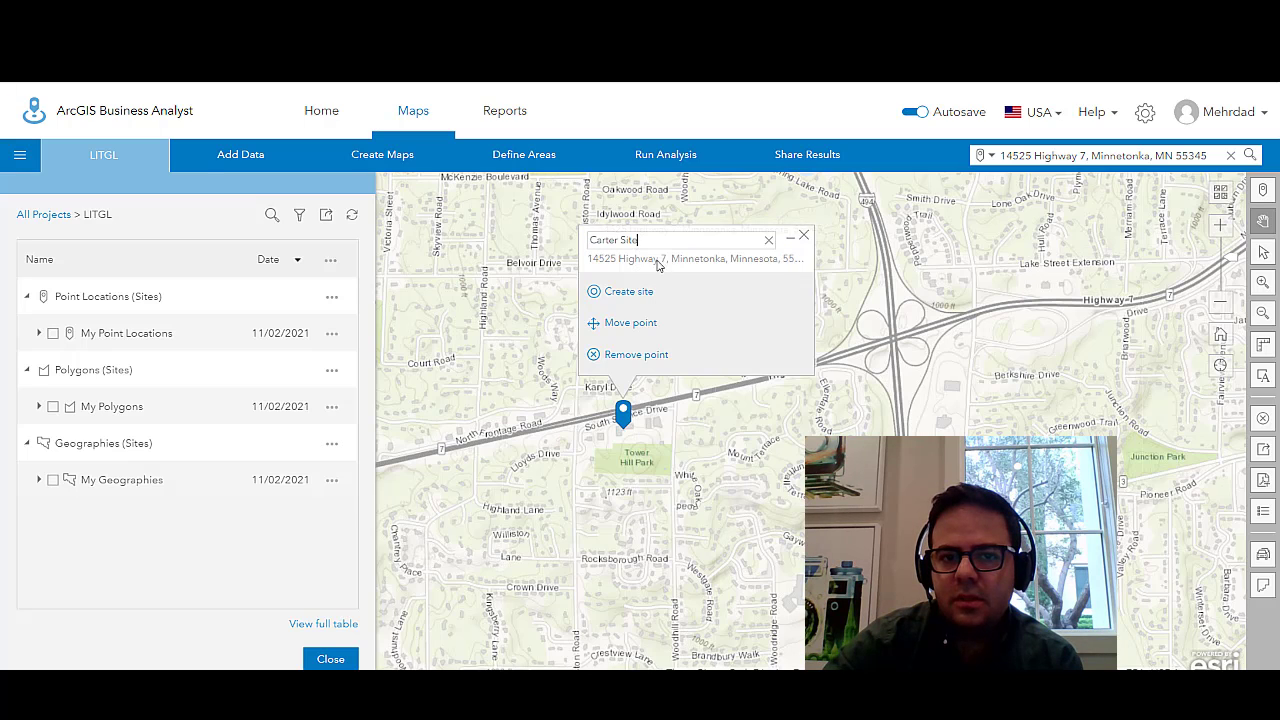
key(Return)
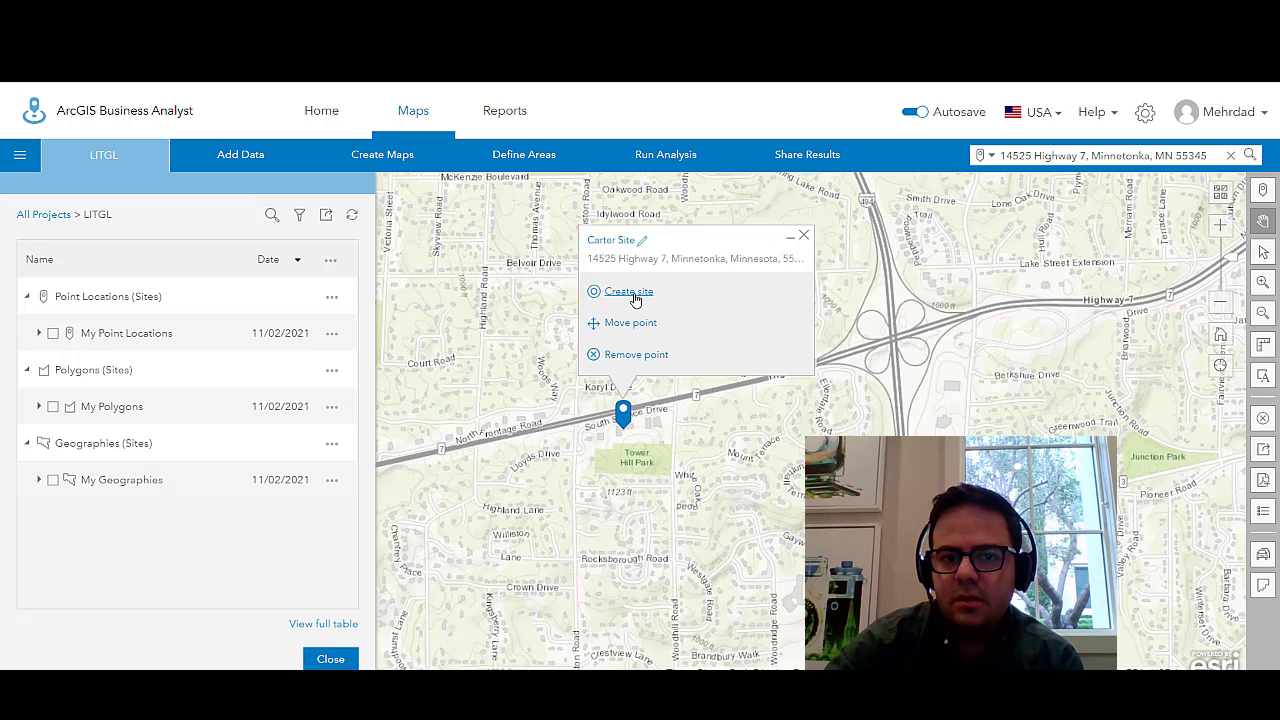
Step: Create a site around the Carter Site pin as a drive time, clearing 5 and 15 to keep only 10 minutes
click(630, 292)
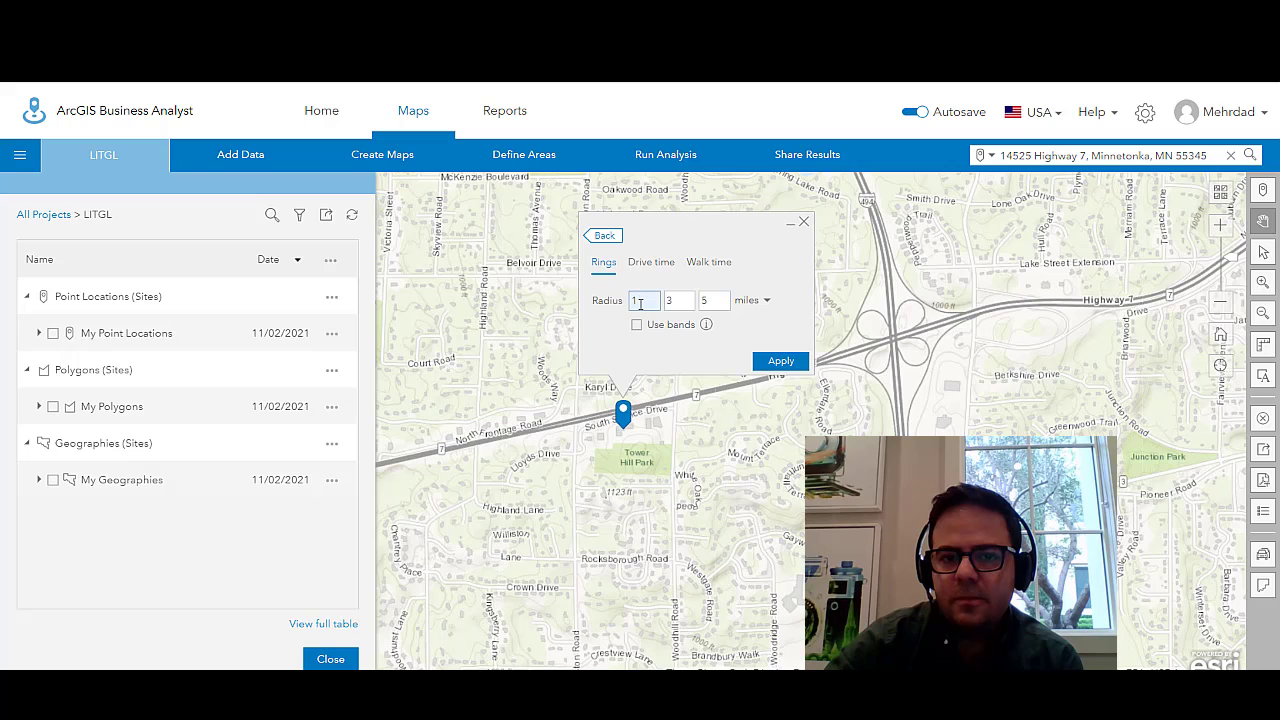
click(651, 264)
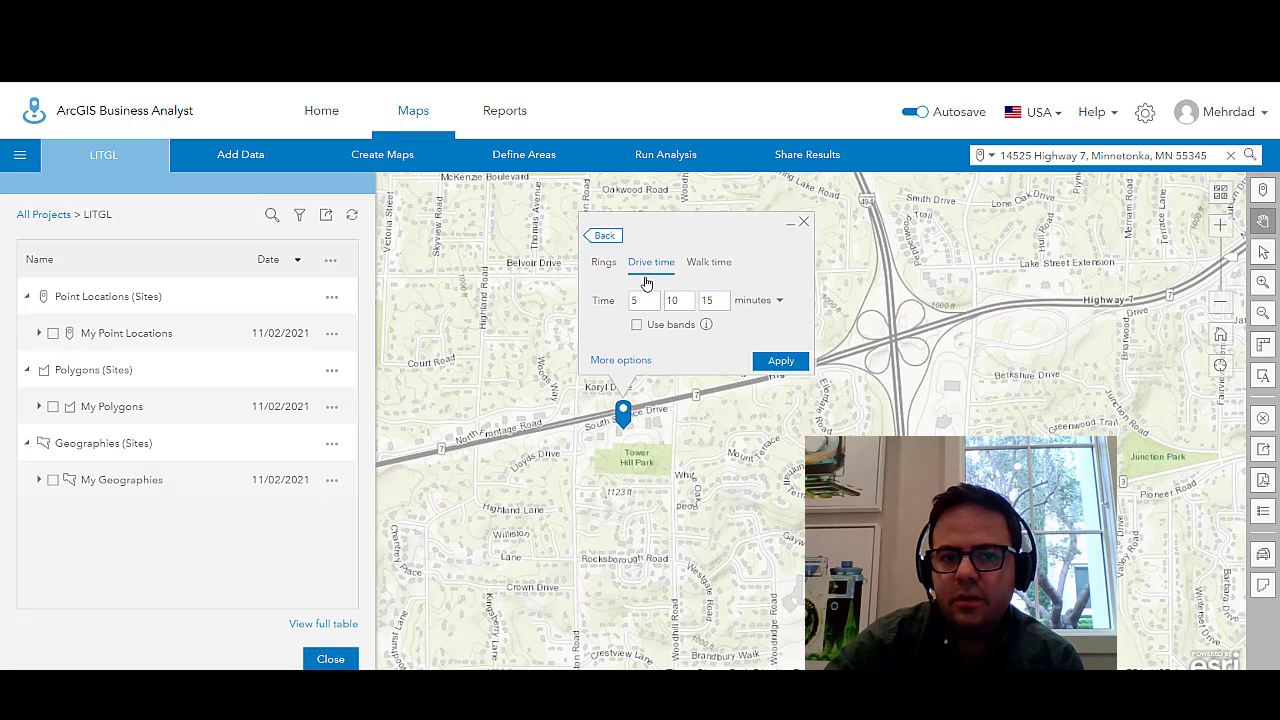
key(BackSpace)
double_click(710, 299)
key(BackSpace)
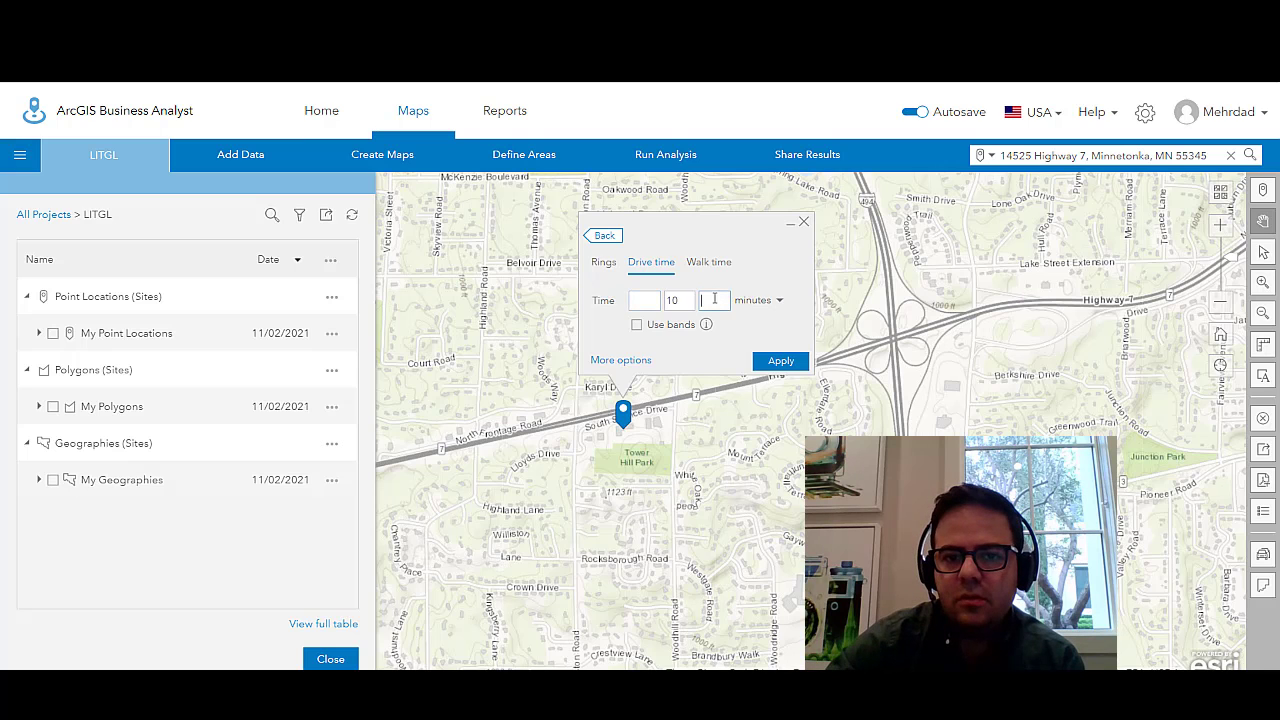
Step: Review the additional drive-time options and the lesson's instructions, and apply the Carter Site's 10-minute drive-time area
click(716, 360)
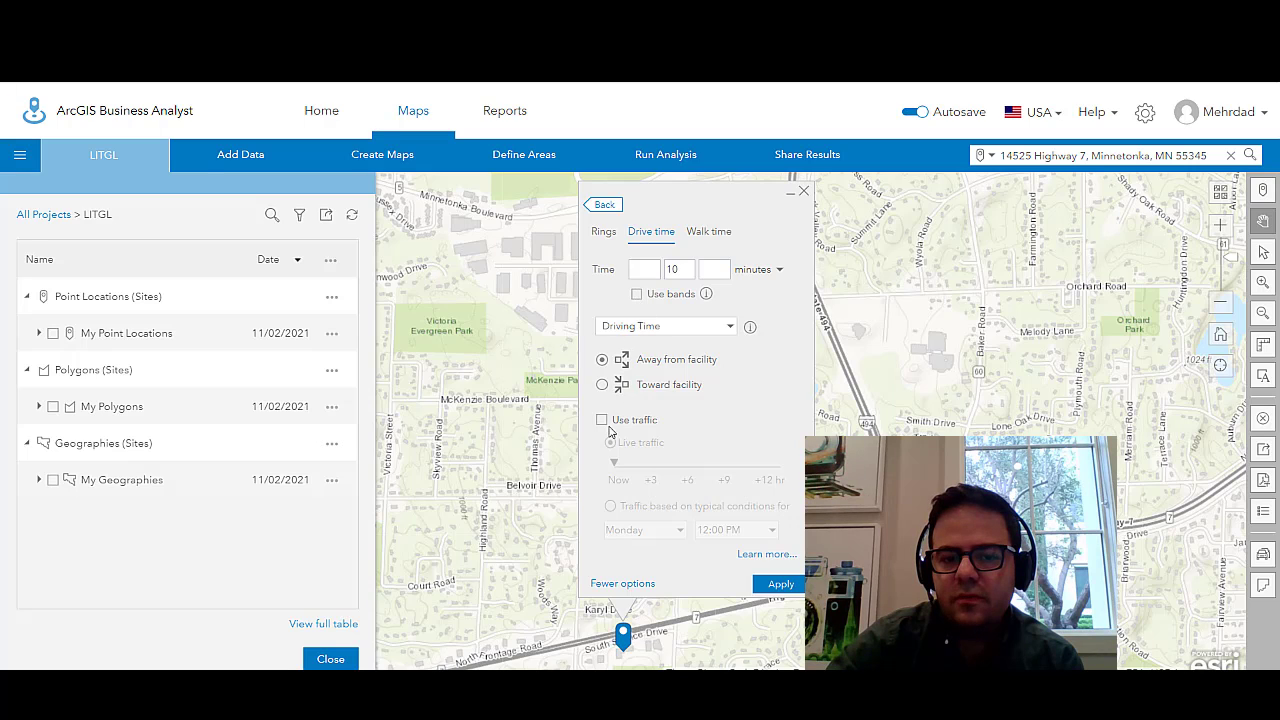
click(621, 586)
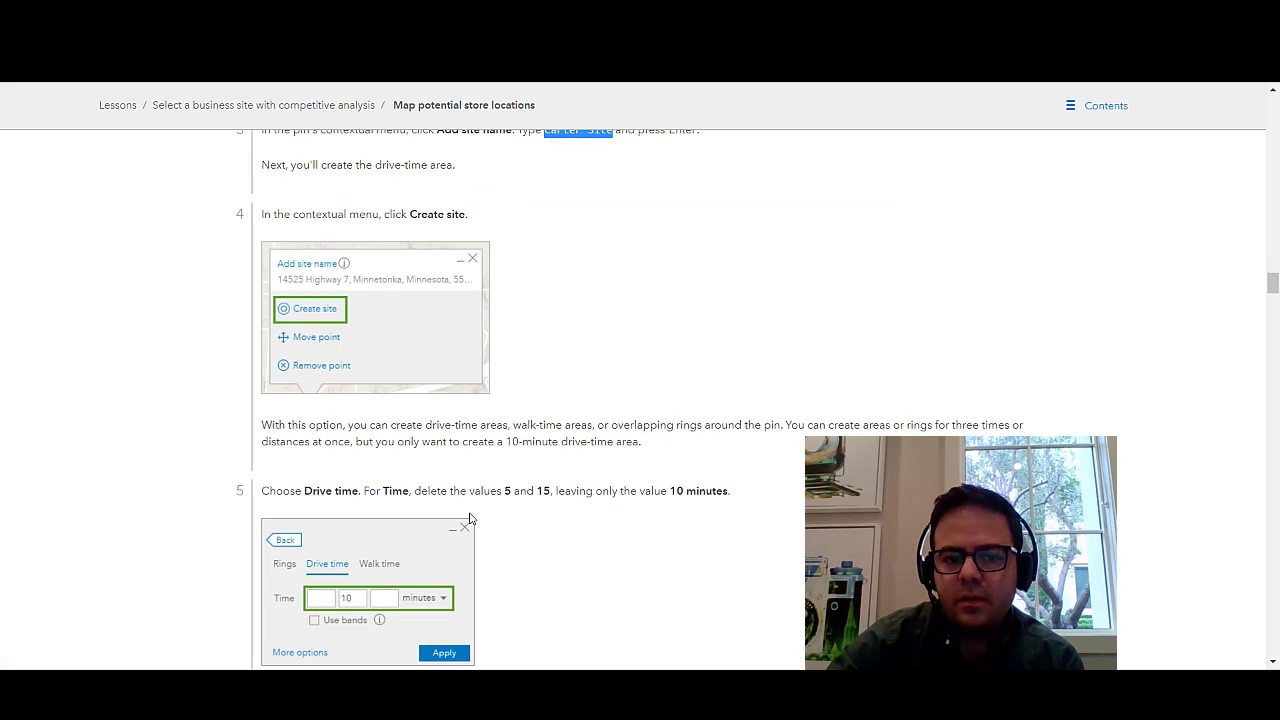
scroll(470, 515, down, 2)
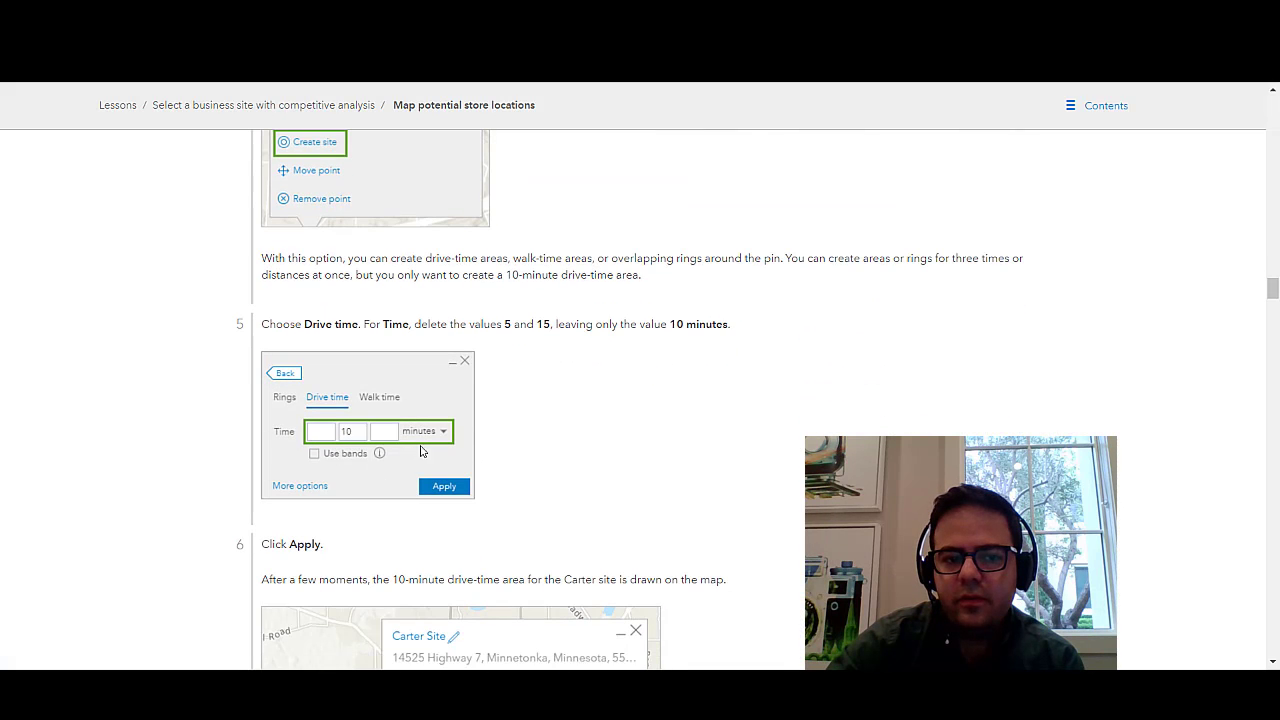
scroll(405, 464, down, 1)
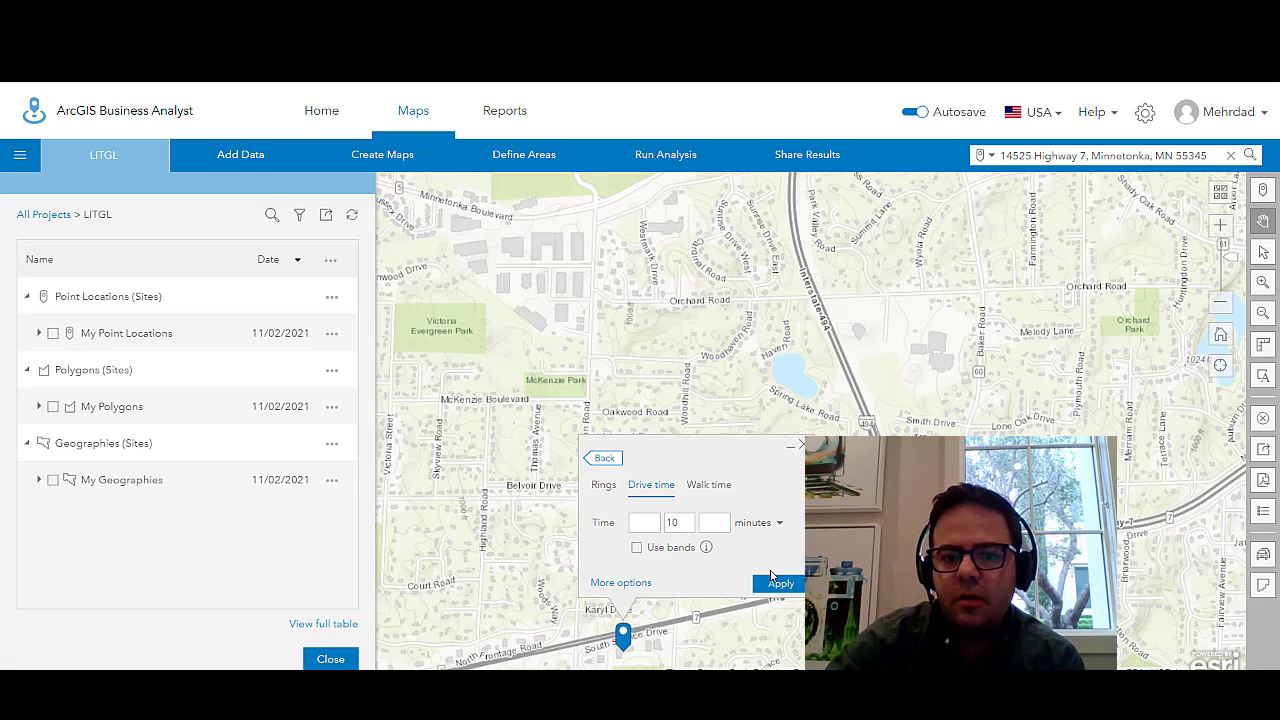
click(778, 584)
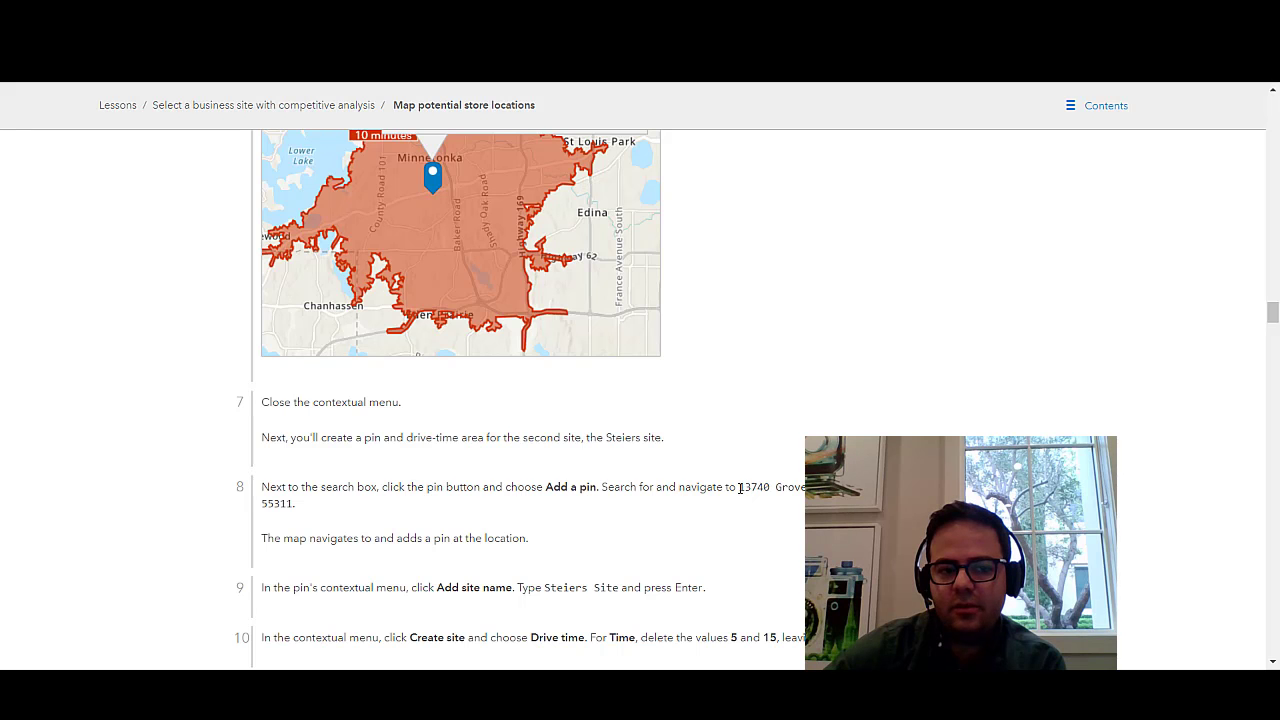
Step: Copy the second candidate store's address from step 8 of the lesson
drag(740, 487, 294, 506)
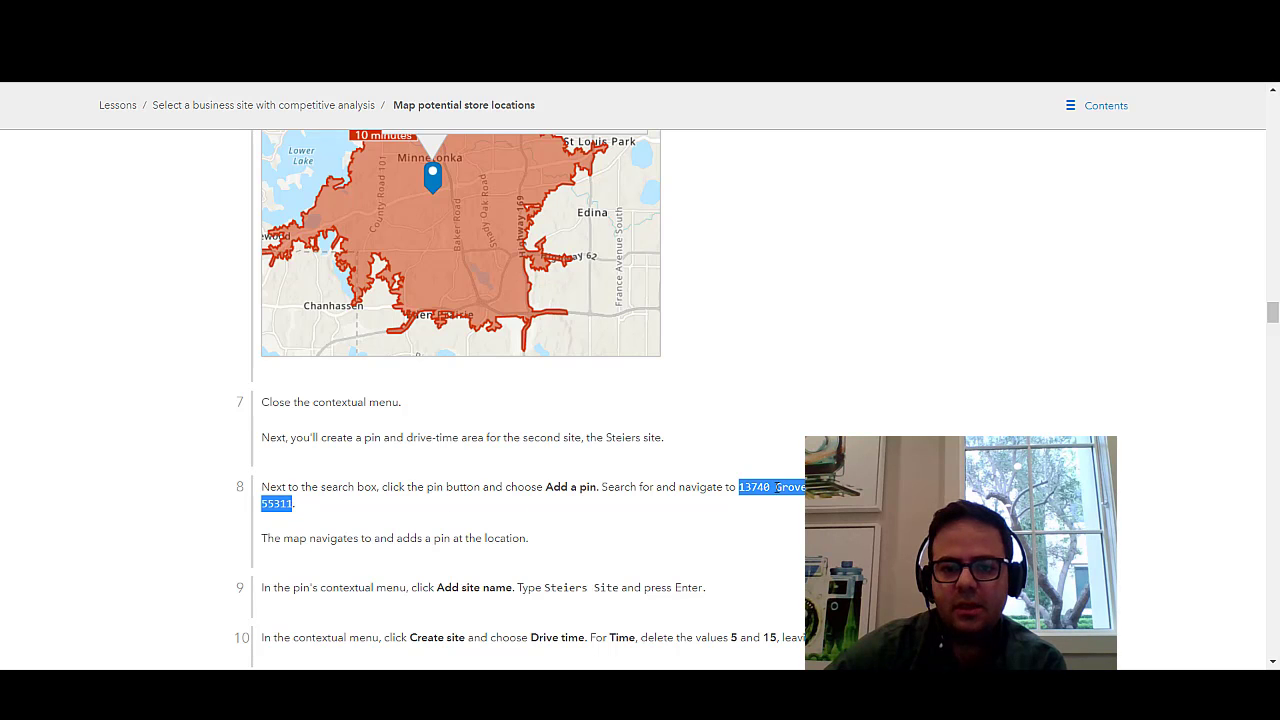
right_click(778, 487)
click(790, 502)
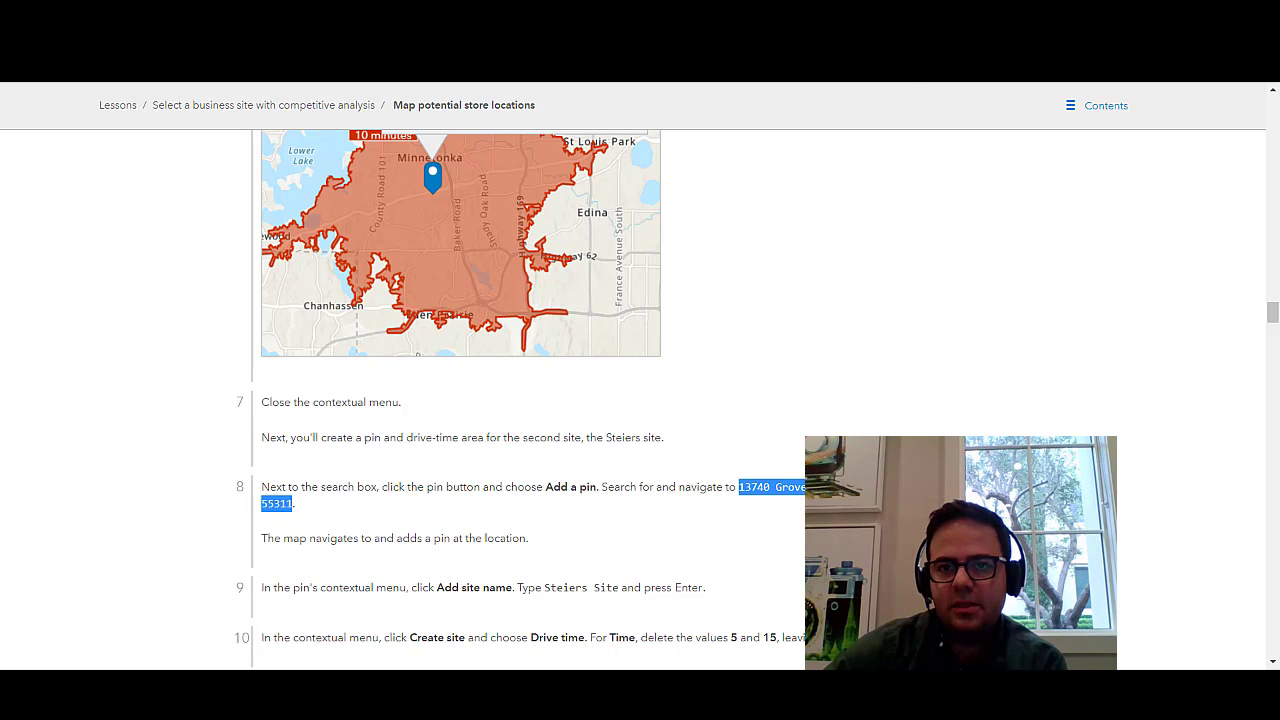
Step: Switch back to ArcGIS Business Analyst and replace the search text with the copied second address to add its pin
key(ctrl+Tab)
click(1233, 156)
click(1114, 161)
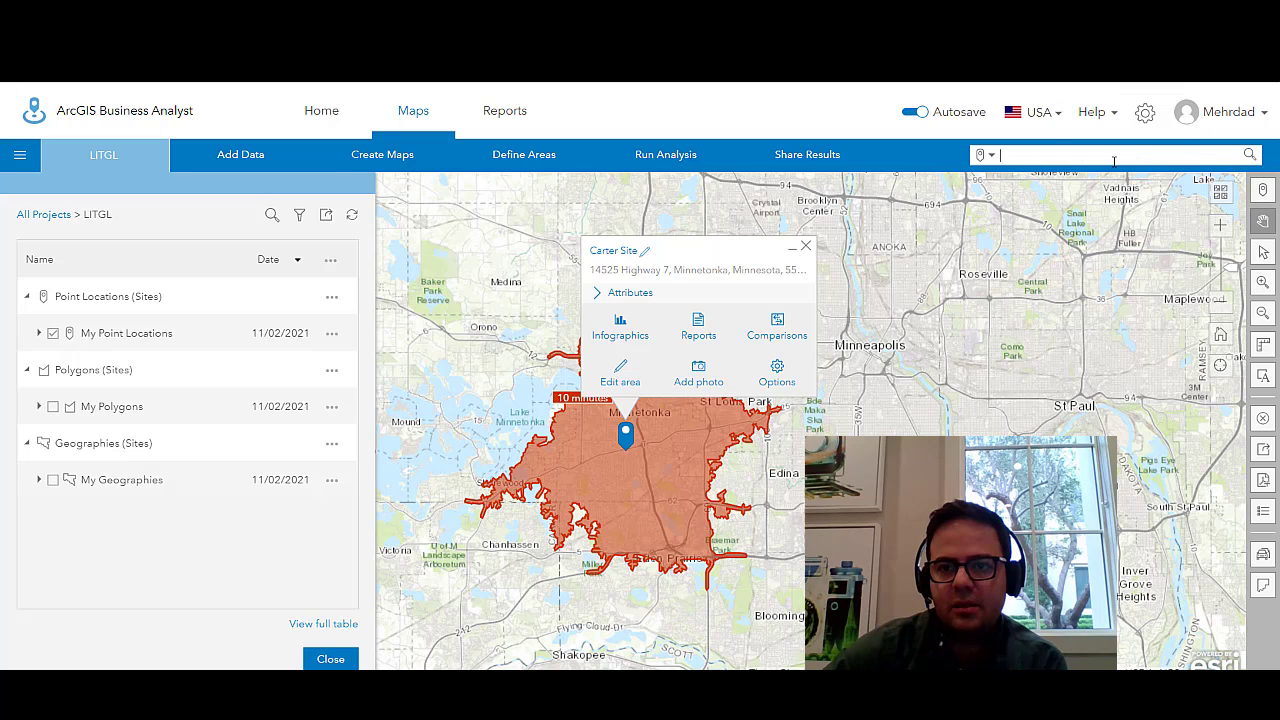
right_click(1114, 161)
click(1130, 309)
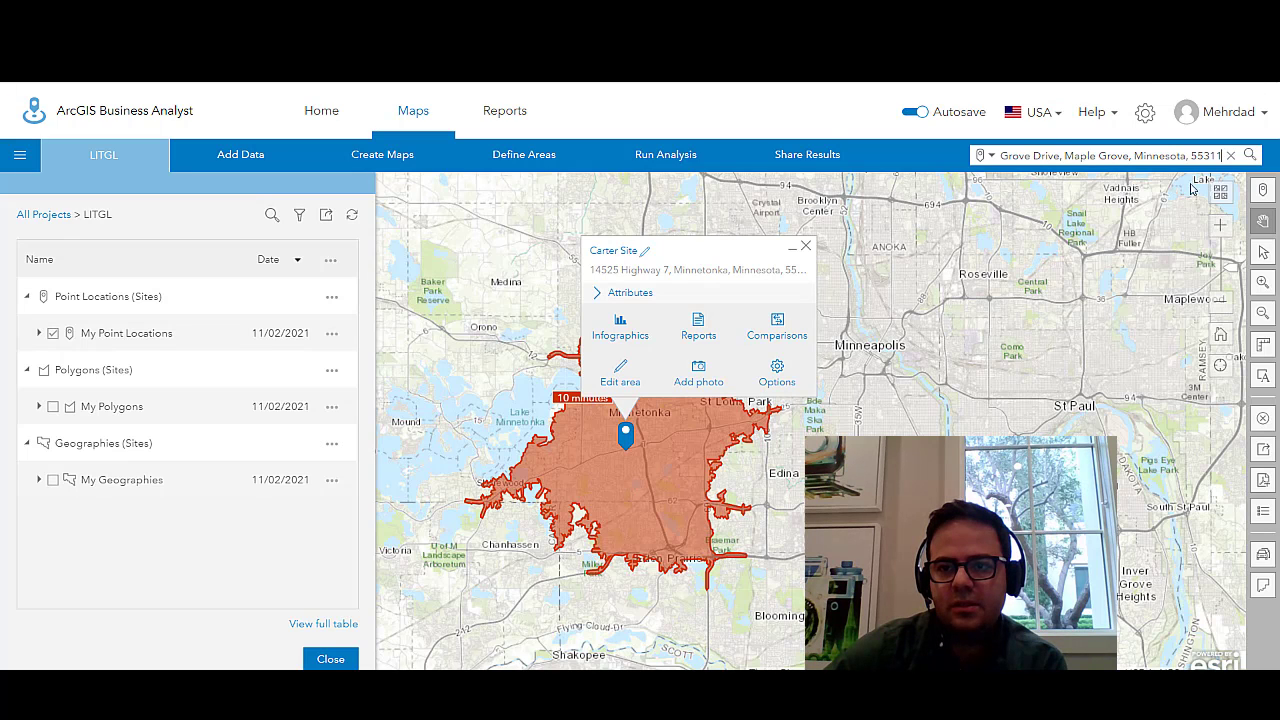
click(1251, 157)
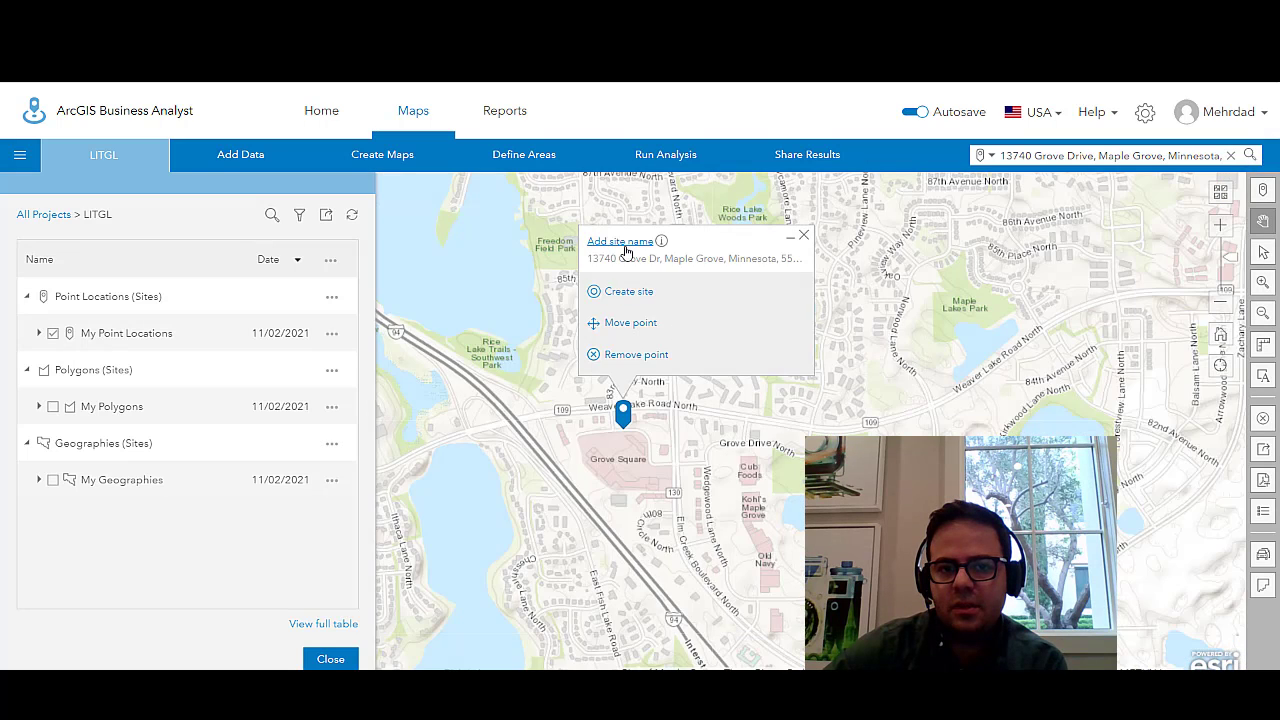
Step: Return to the lesson, copy the site name Steiers Site, and review the drive-time instructions for the second site
key(ctrl+Tab)
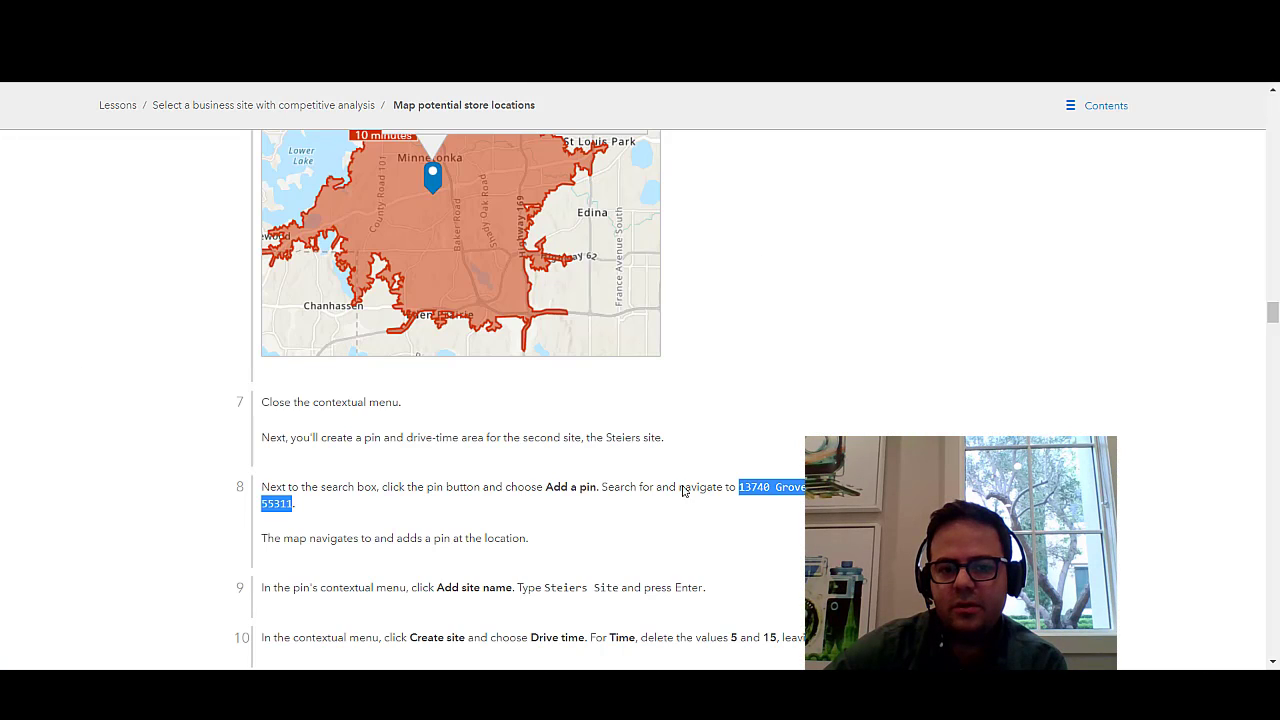
click(549, 588)
drag(549, 588, 597, 591)
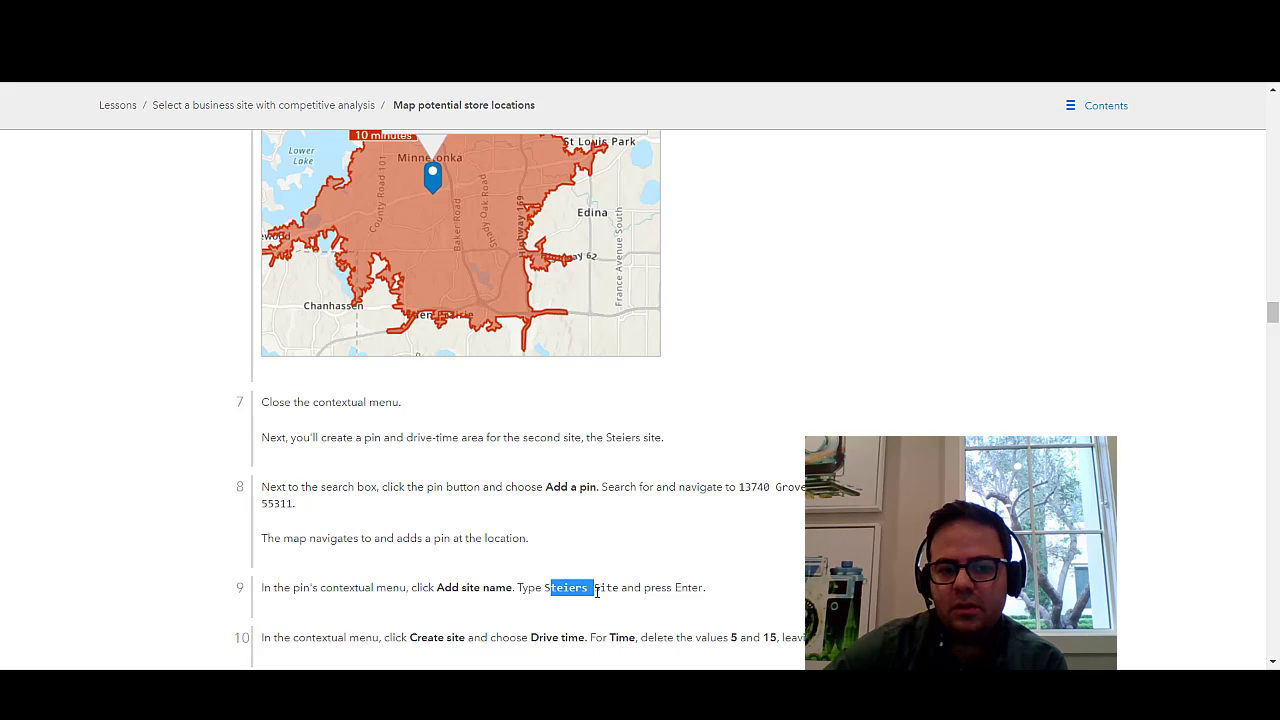
click(567, 588)
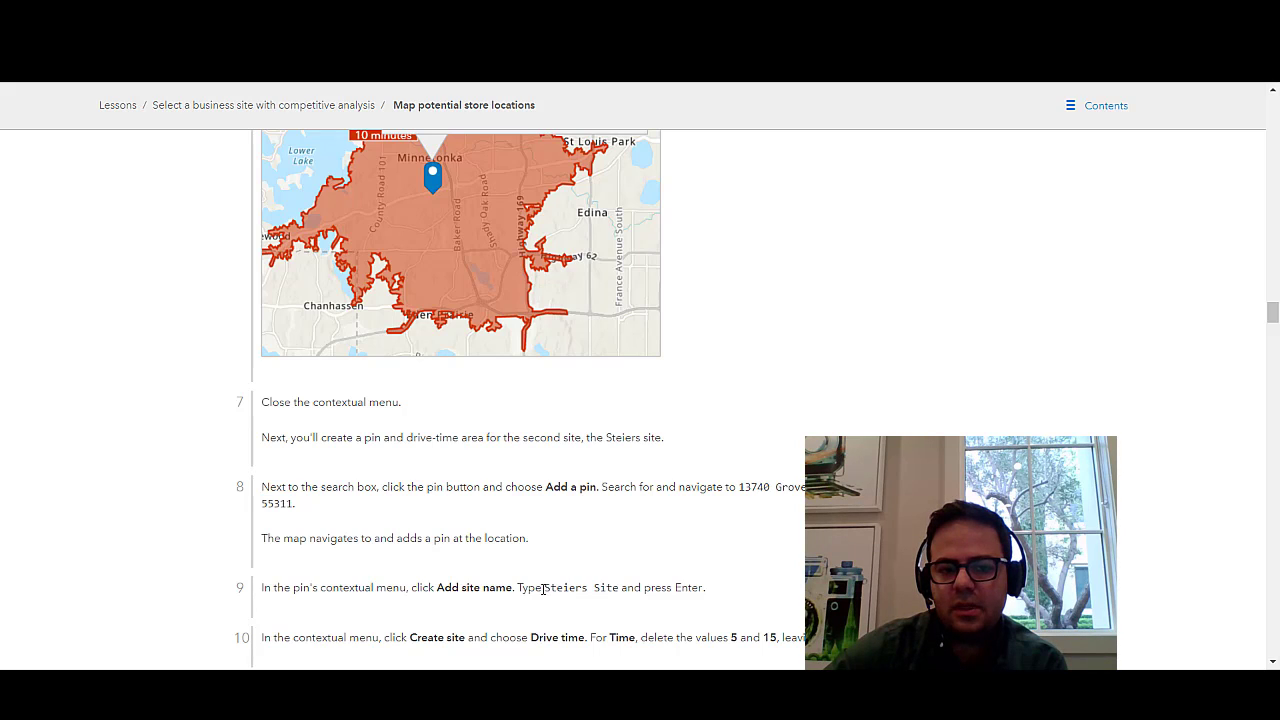
drag(544, 590, 619, 592)
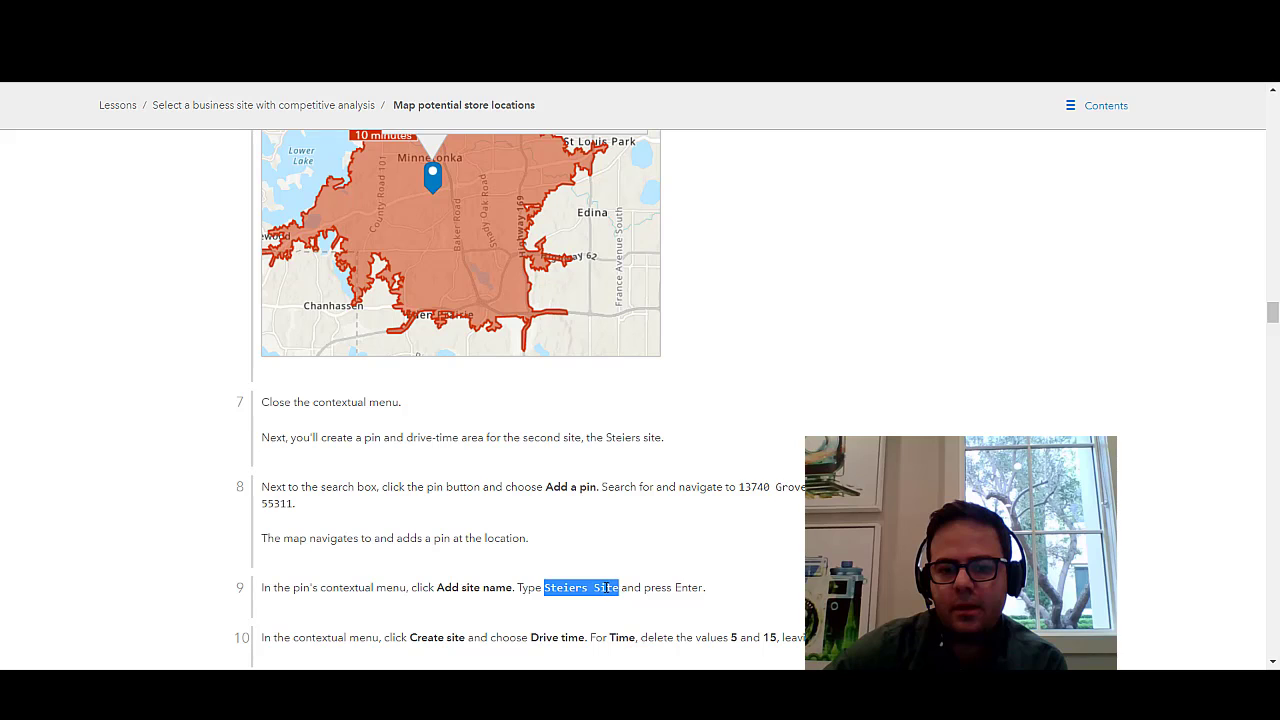
right_click(605, 588)
click(636, 477)
scroll(680, 510, down, 3)
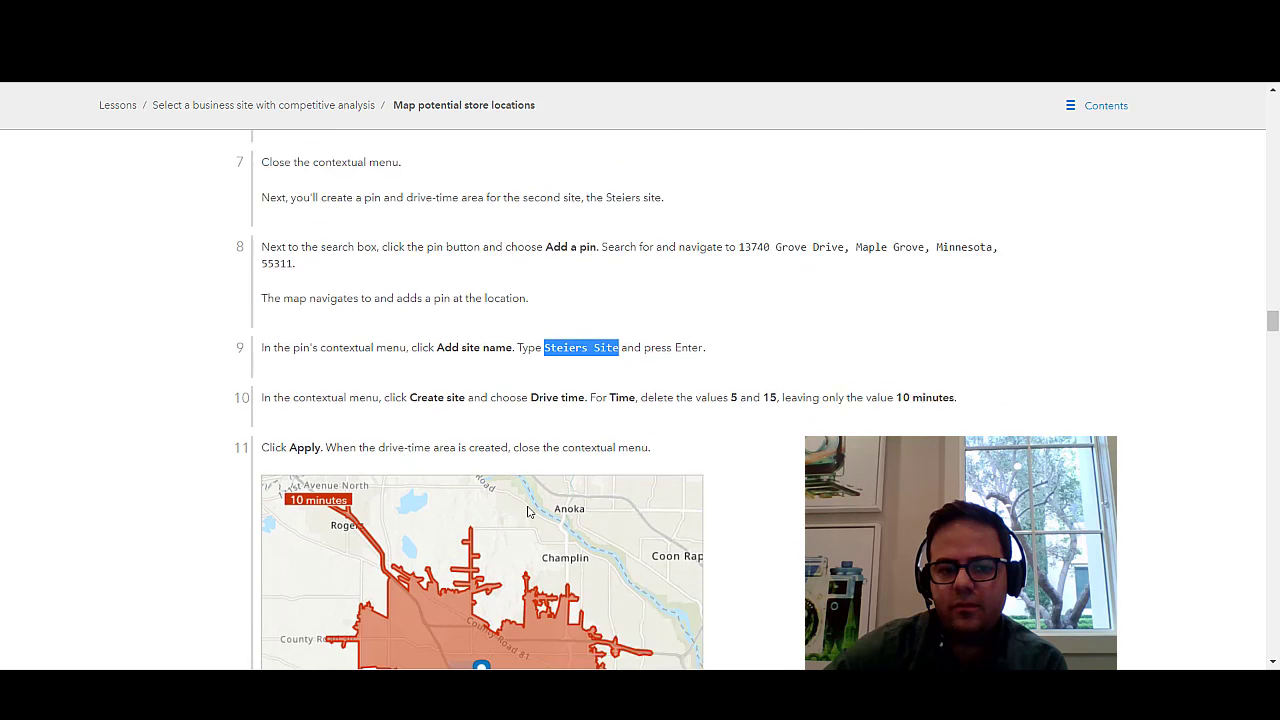
scroll(528, 511, down, 2)
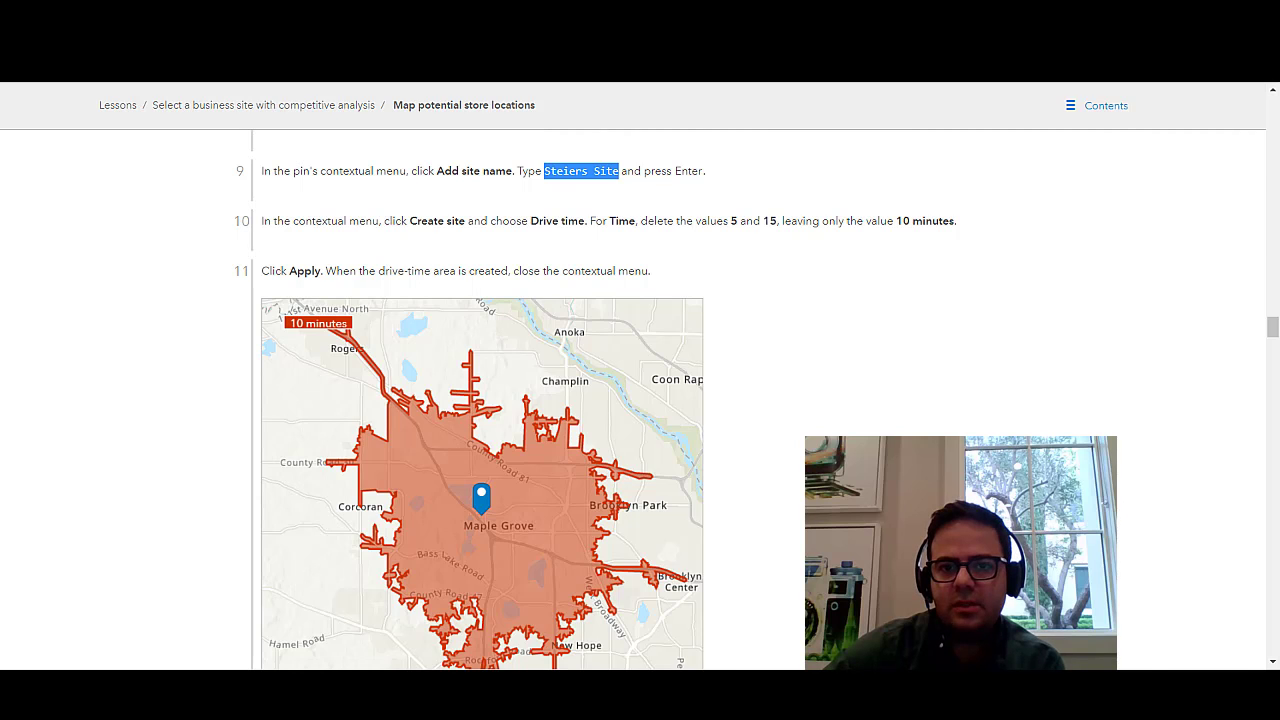
Step: Switch back to ArcGIS Business Analyst and name the second candidate store's pin Steiers Site
key(alt+Tab)
click(639, 243)
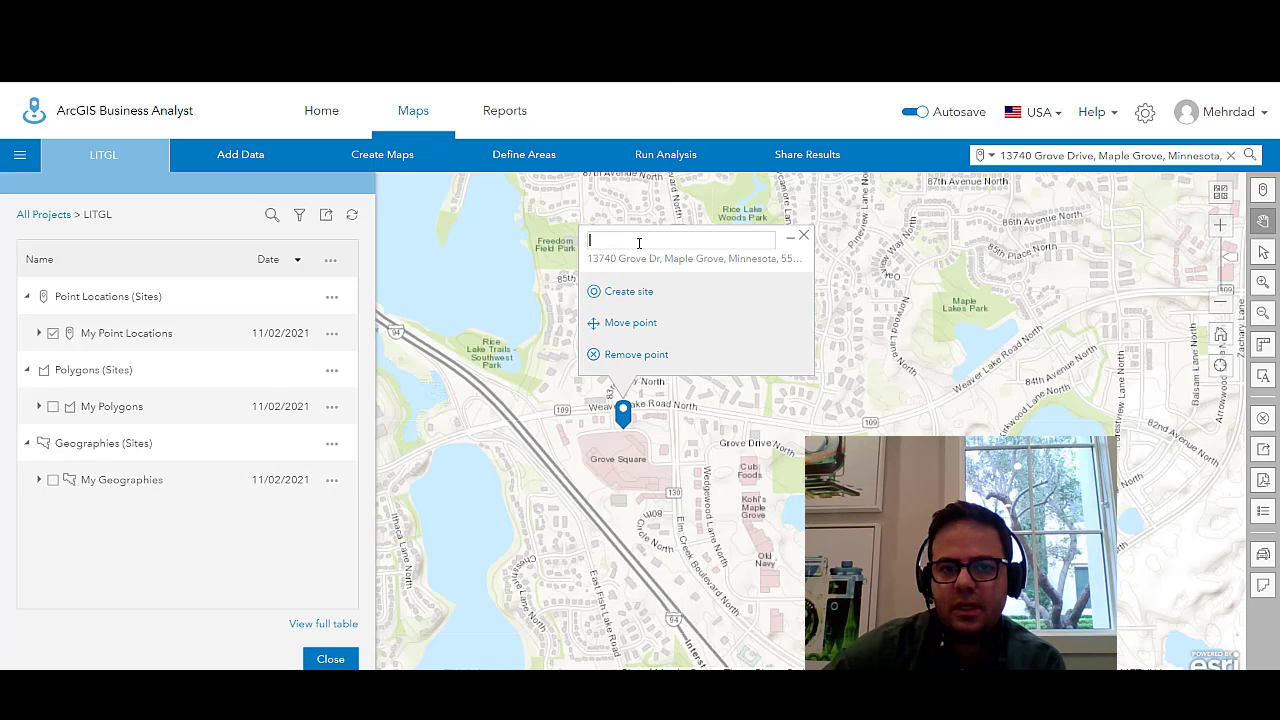
key(ctrl+v)
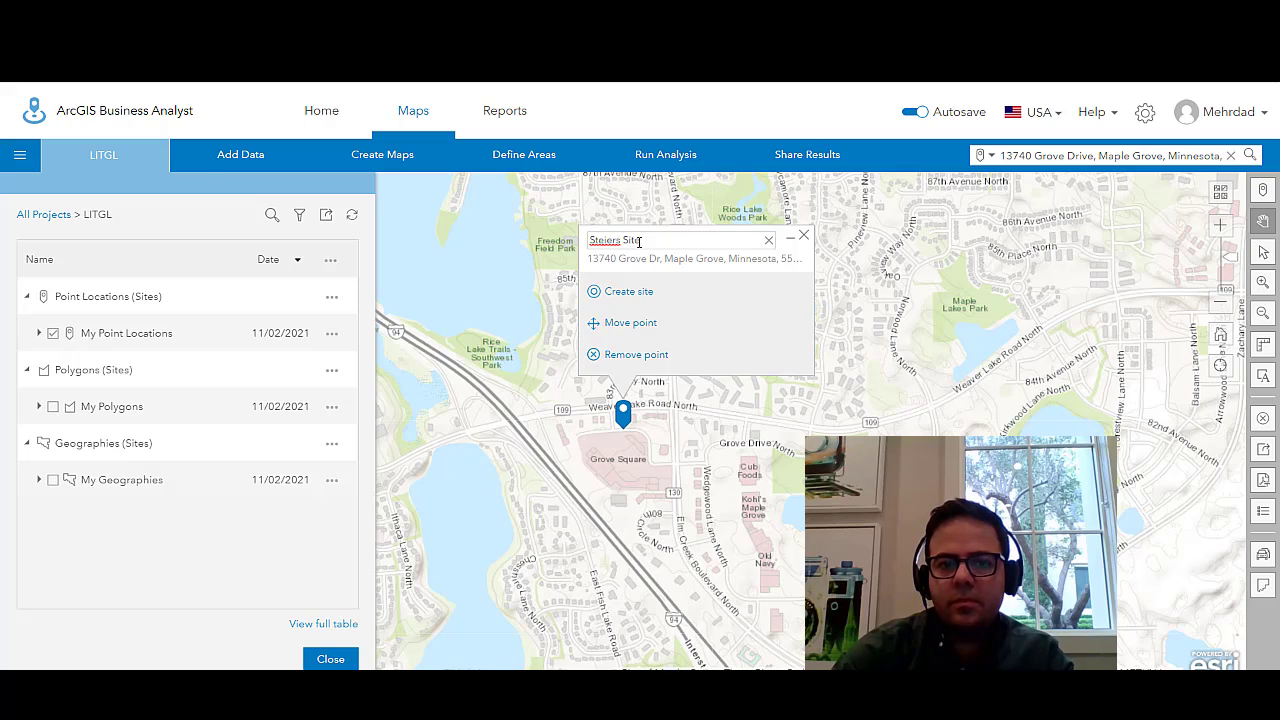
key(Return)
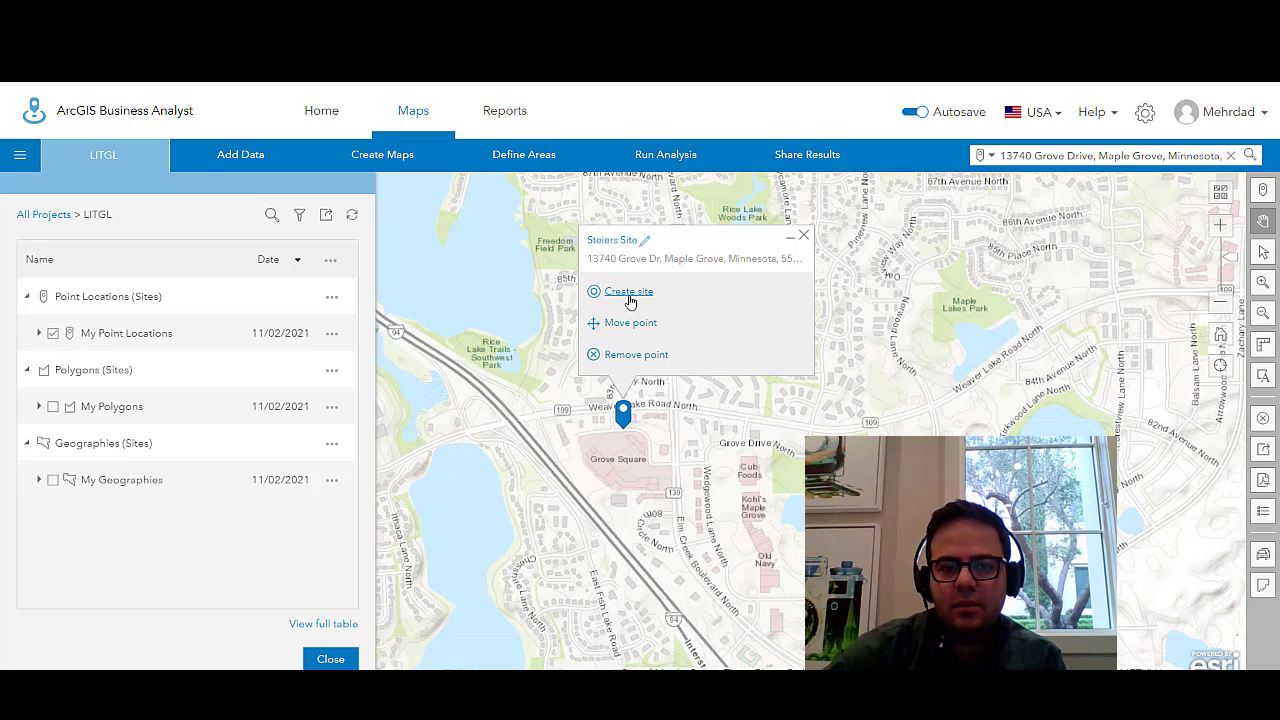
Step: Create a drive-time area for the Steiers Site, clearing the 5 and 15 values so only 10 minutes is applied
click(629, 292)
click(651, 264)
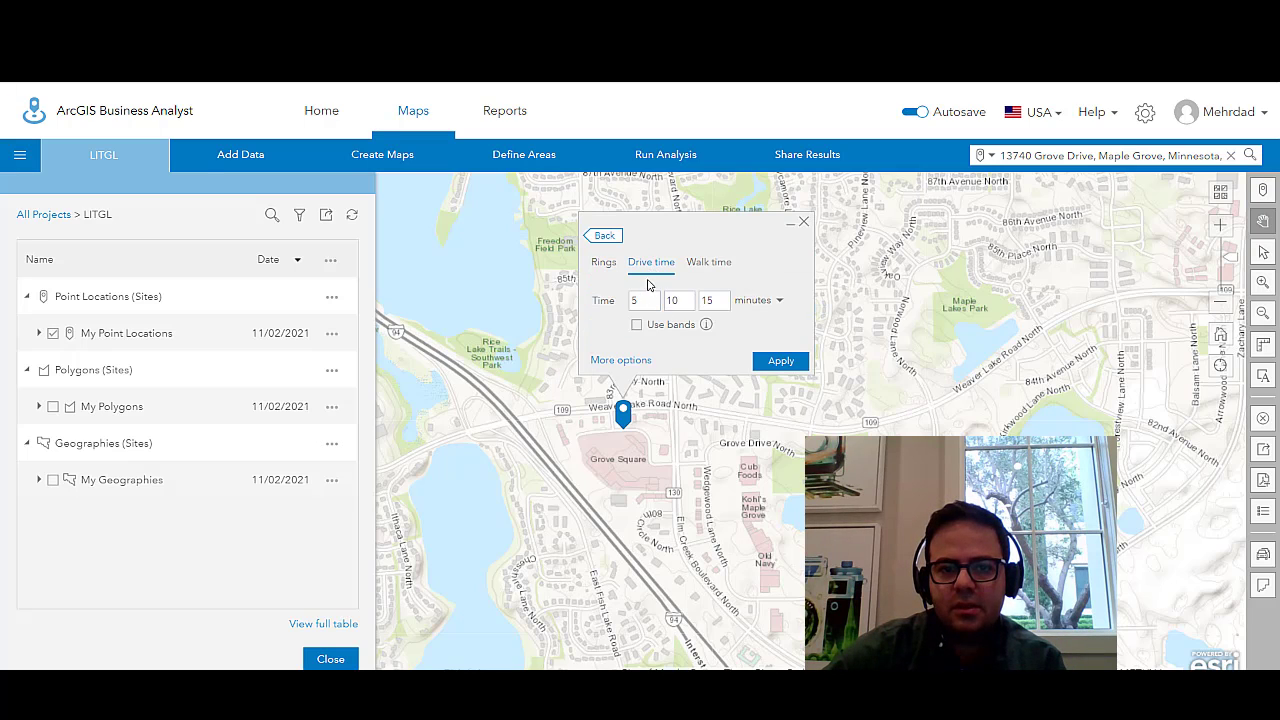
click(645, 300)
key(BackSpace)
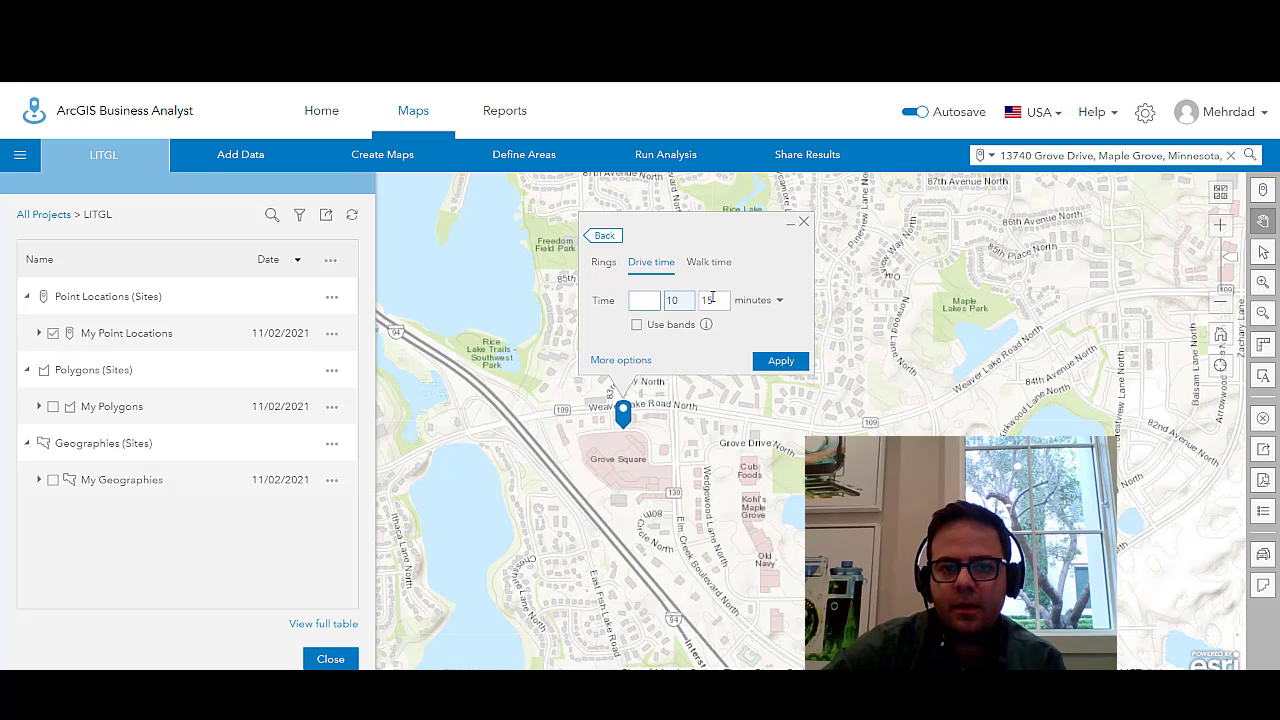
click(712, 300)
key(BackSpace)
key(BackSpace)
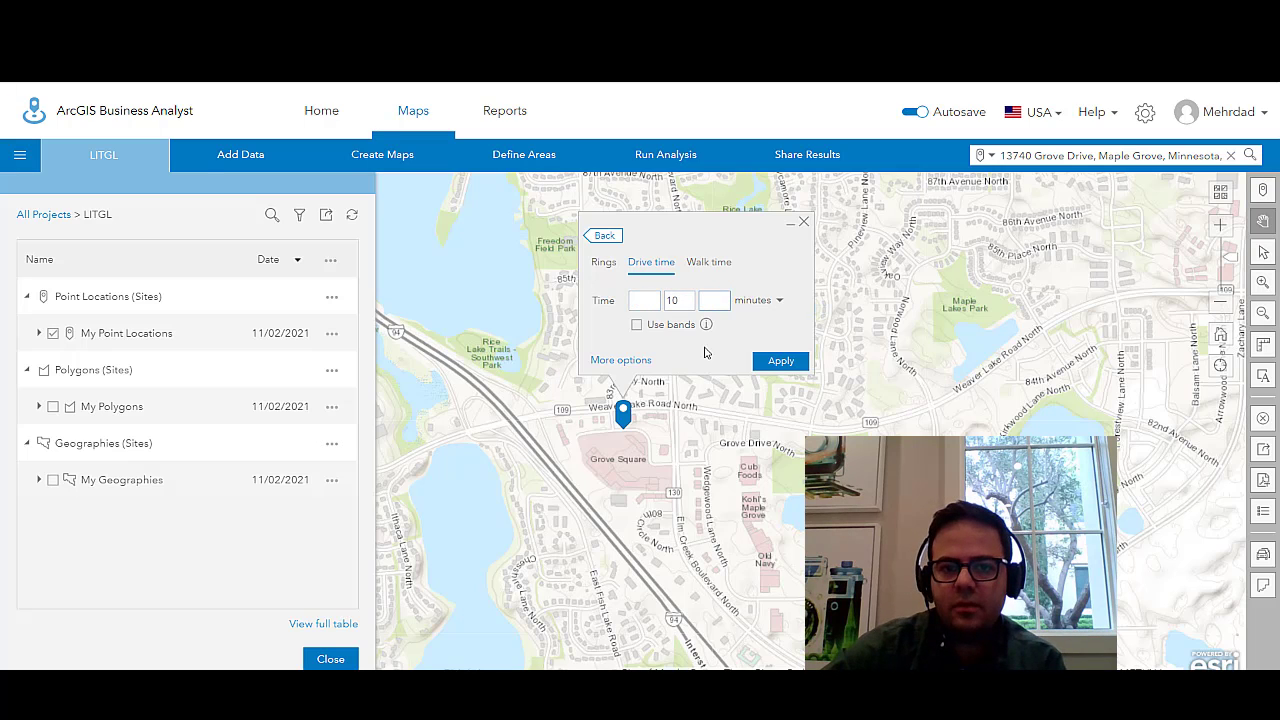
click(777, 362)
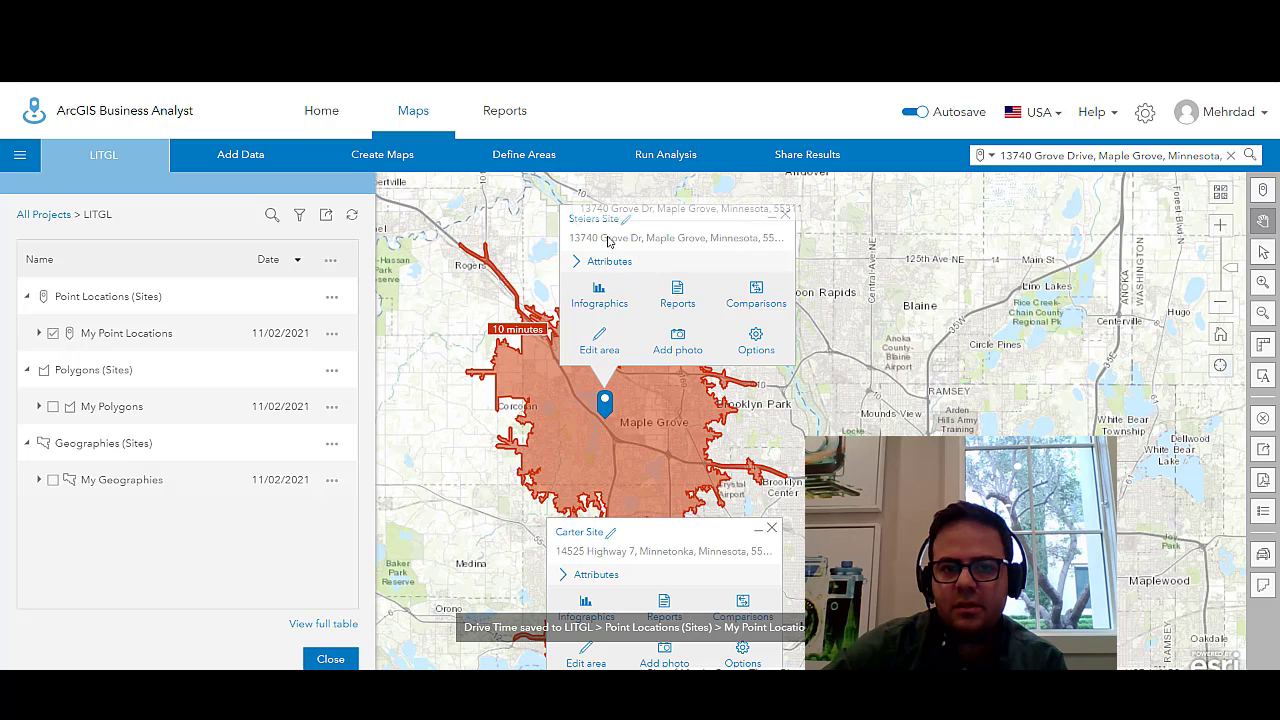
Step: Close the Steiers Site and Carter Site pop-ups so both drive-time areas can be compared on the map
click(786, 219)
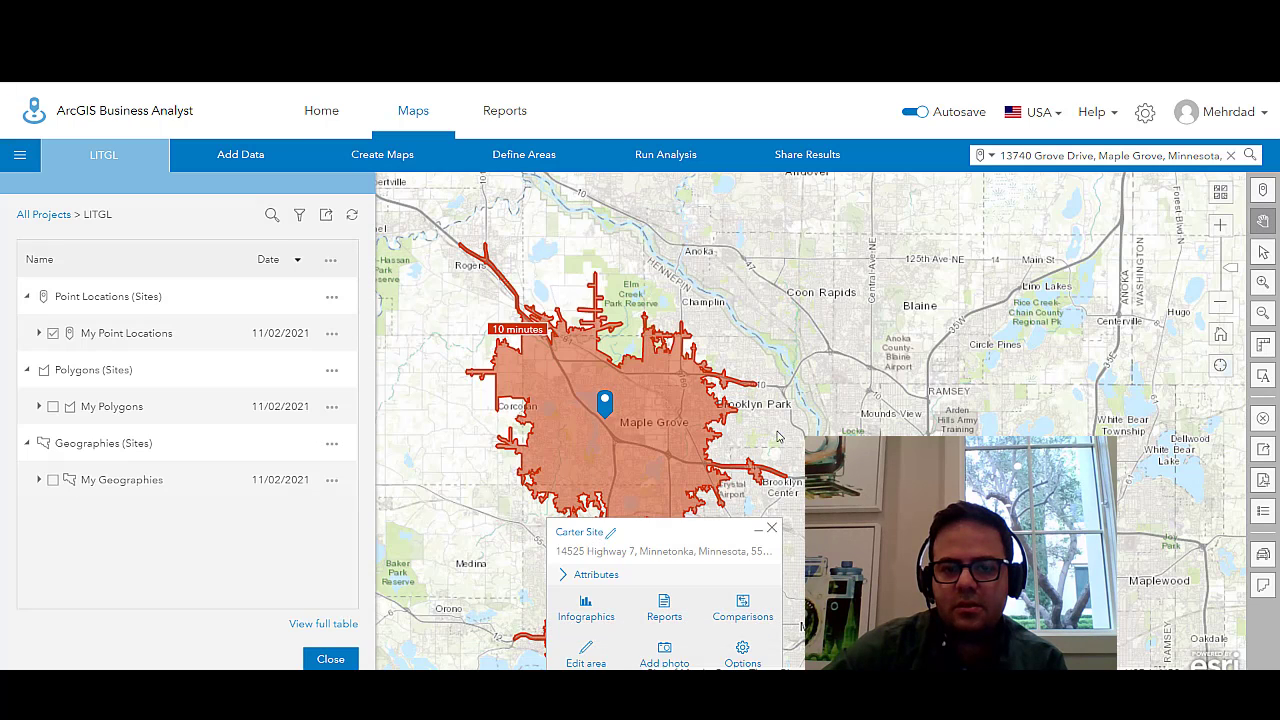
click(772, 527)
mouse_move(821, 507)
mouse_down()
mouse_move(890, 355)
mouse_move(847, 341)
mouse_move(854, 397)
mouse_up()
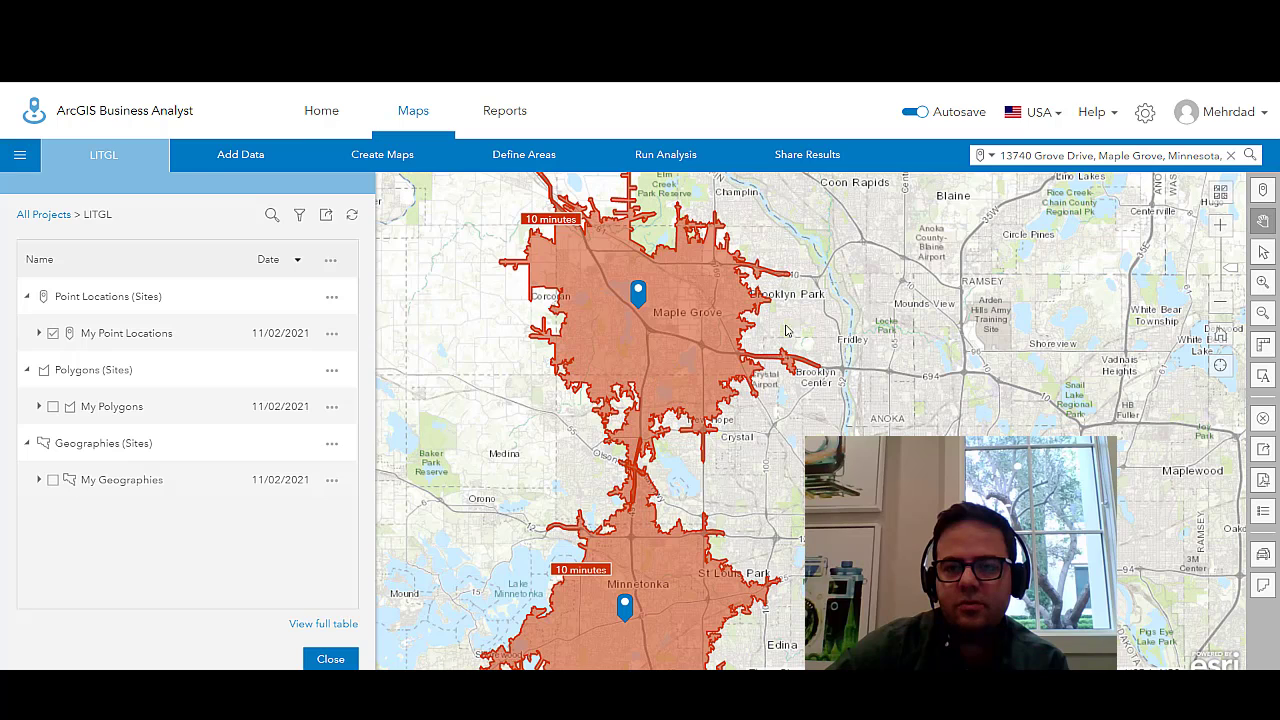
Step: Return to the lesson and read the competitive analysis introduction and the first instructions for adding competitors to the map
click(880, 14)
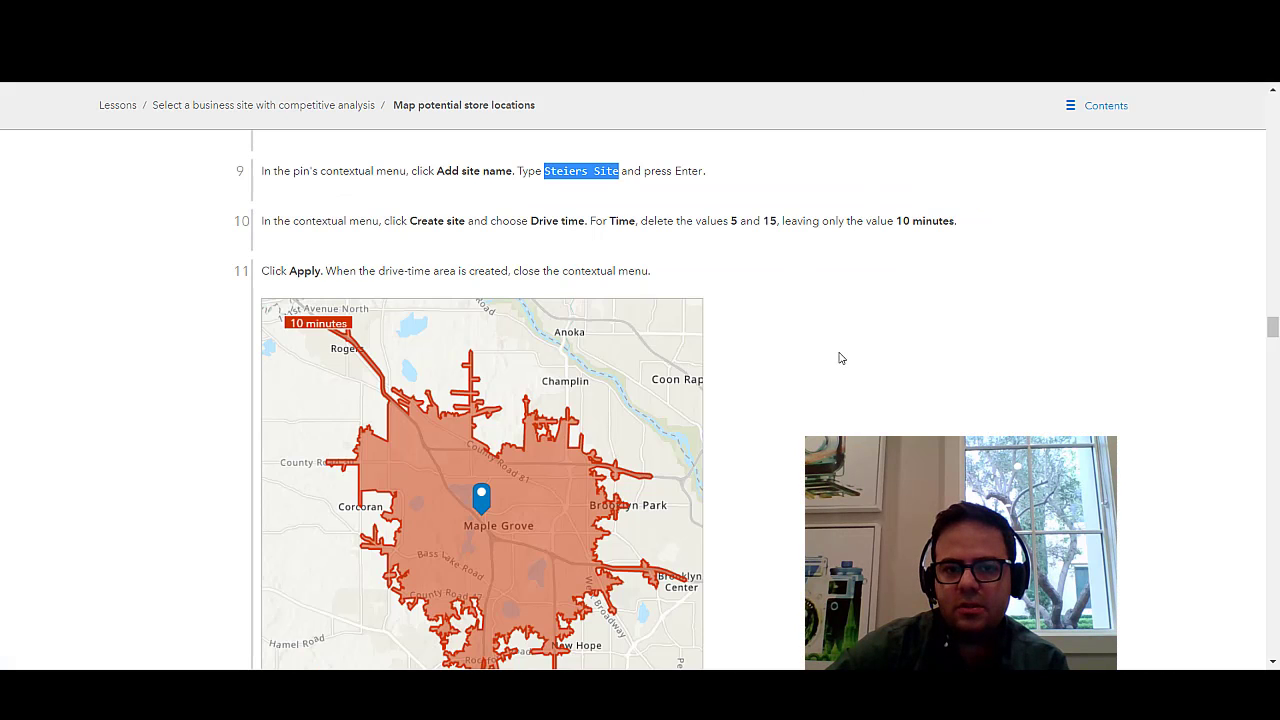
scroll(840, 358, down, 10)
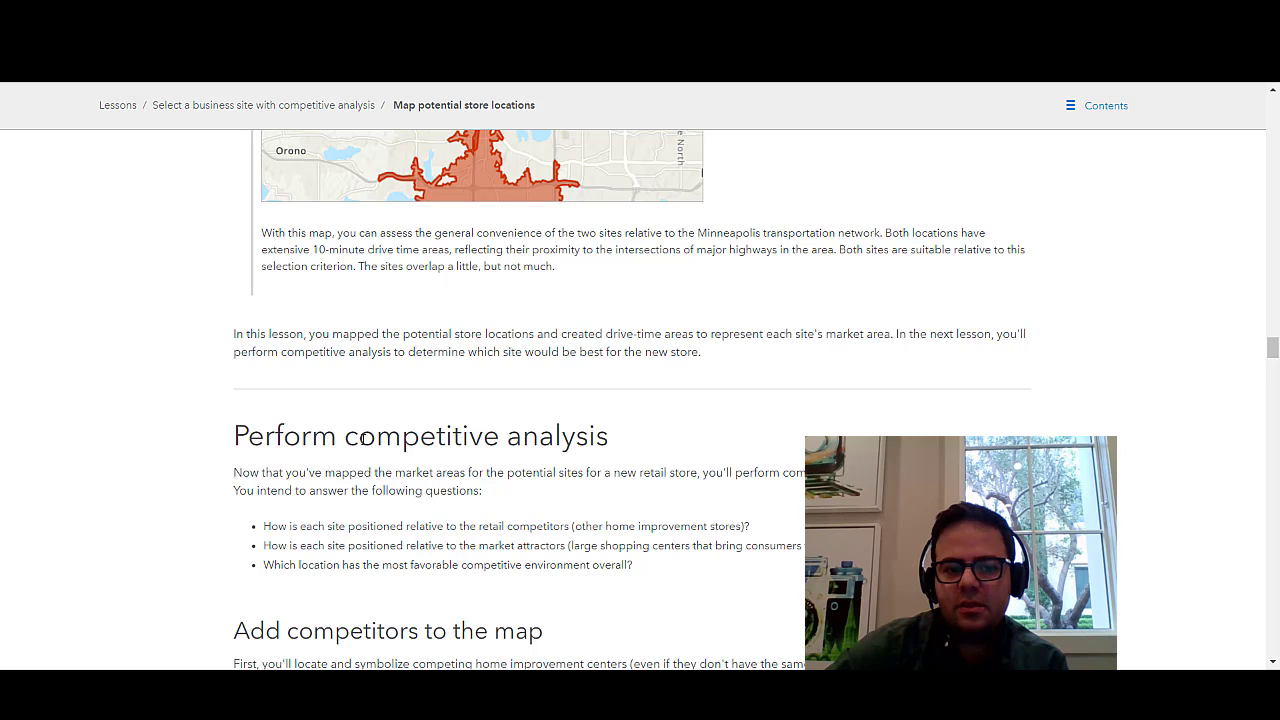
scroll(497, 434, down, 1)
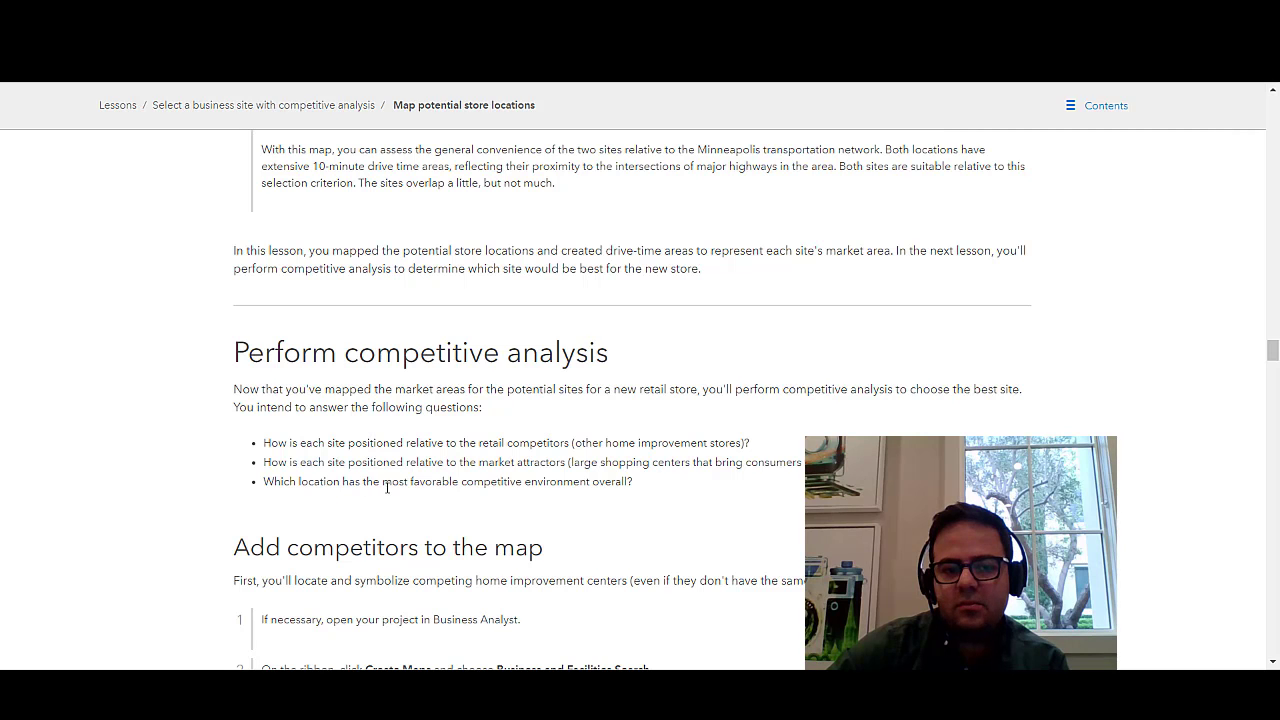
scroll(666, 451, down, 1)
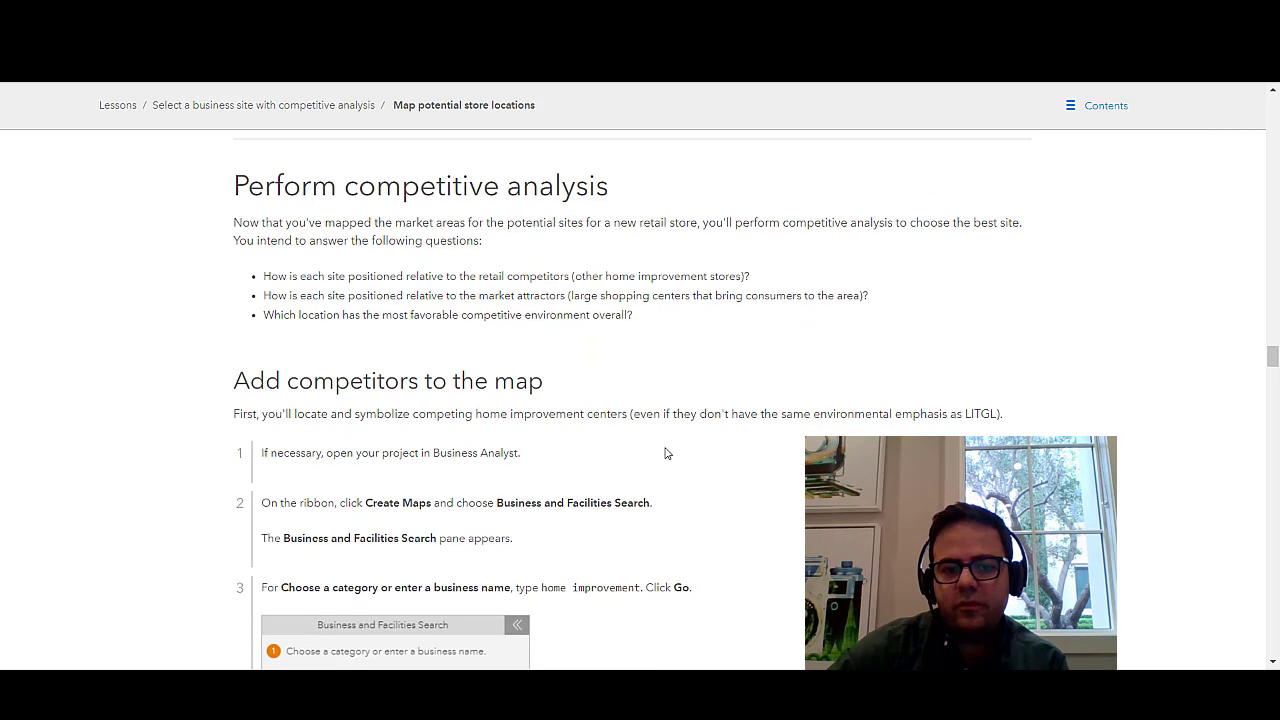
scroll(712, 432, down, 2)
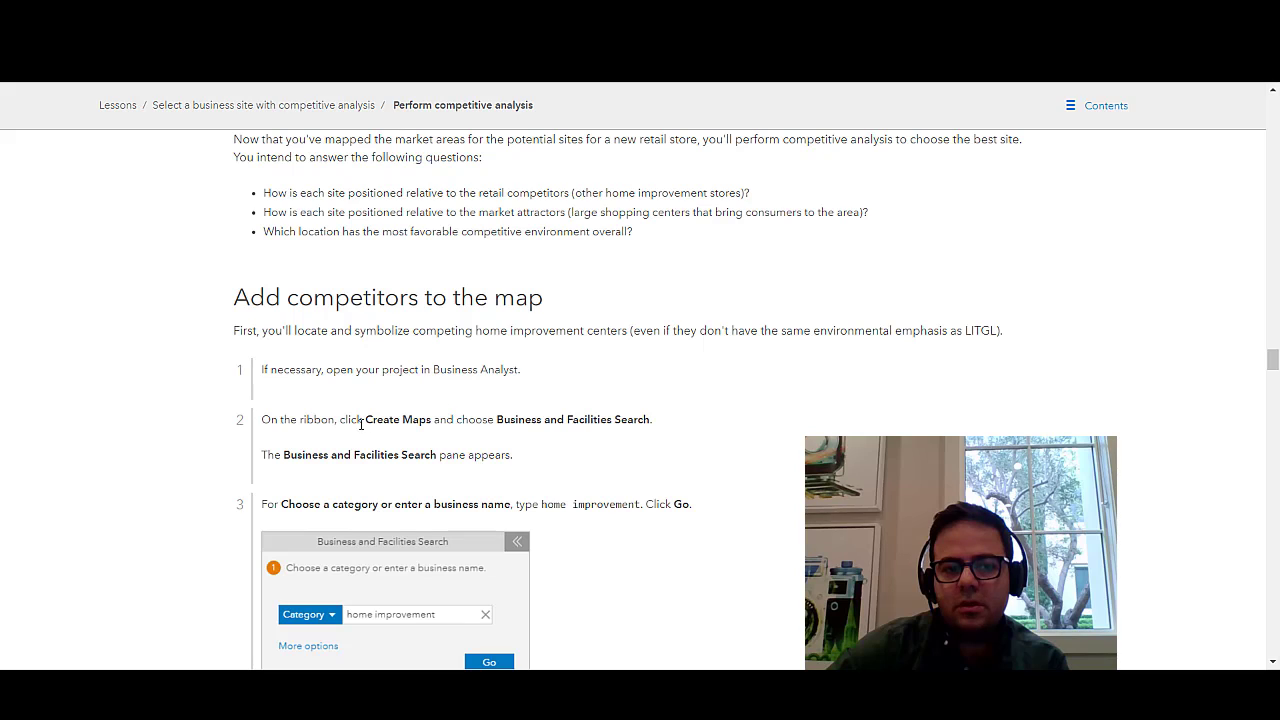
drag(367, 419, 423, 423)
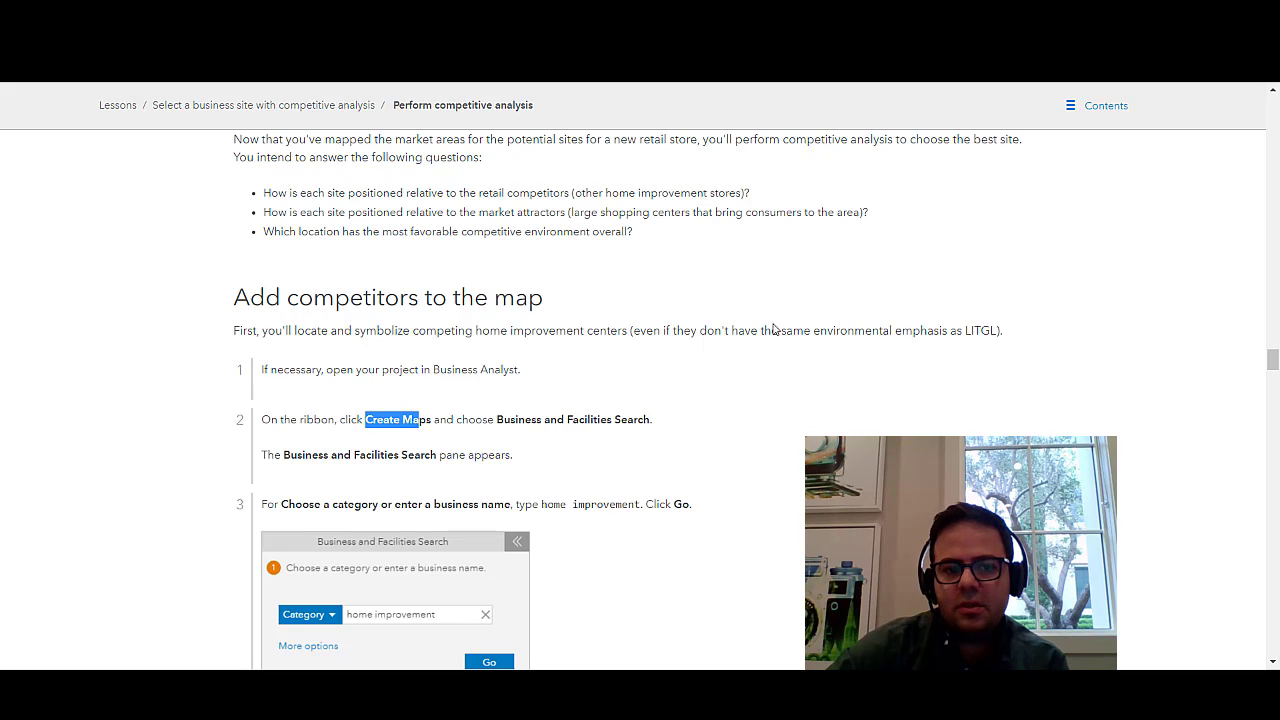
scroll(723, 388, down, 1)
scroll(710, 390, down, 1)
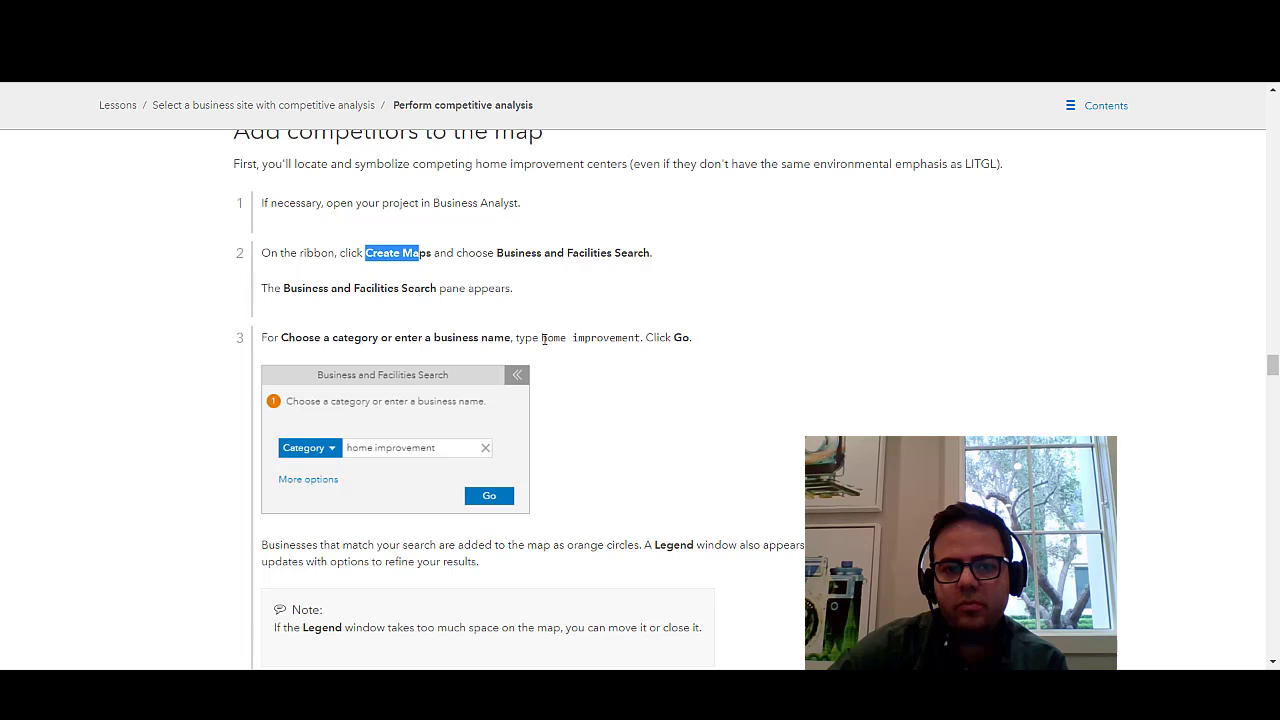
Step: Copy the search term home improvement from step 3 of the lesson
drag(543, 340, 640, 350)
key(ctrl+c)
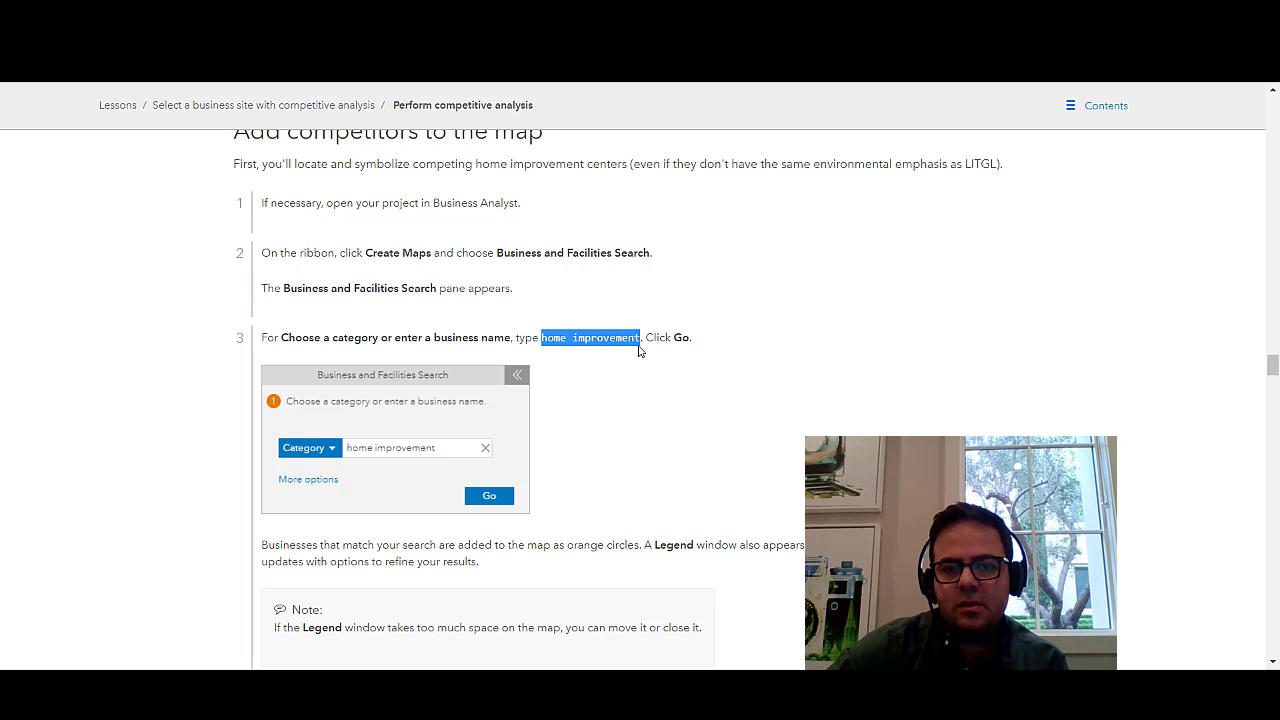
right_click(631, 338)
click(662, 351)
Step: Switch back to ArcGIS Business Analyst, close the project layer list, and open Business and Facilities Search
click(636, 70)
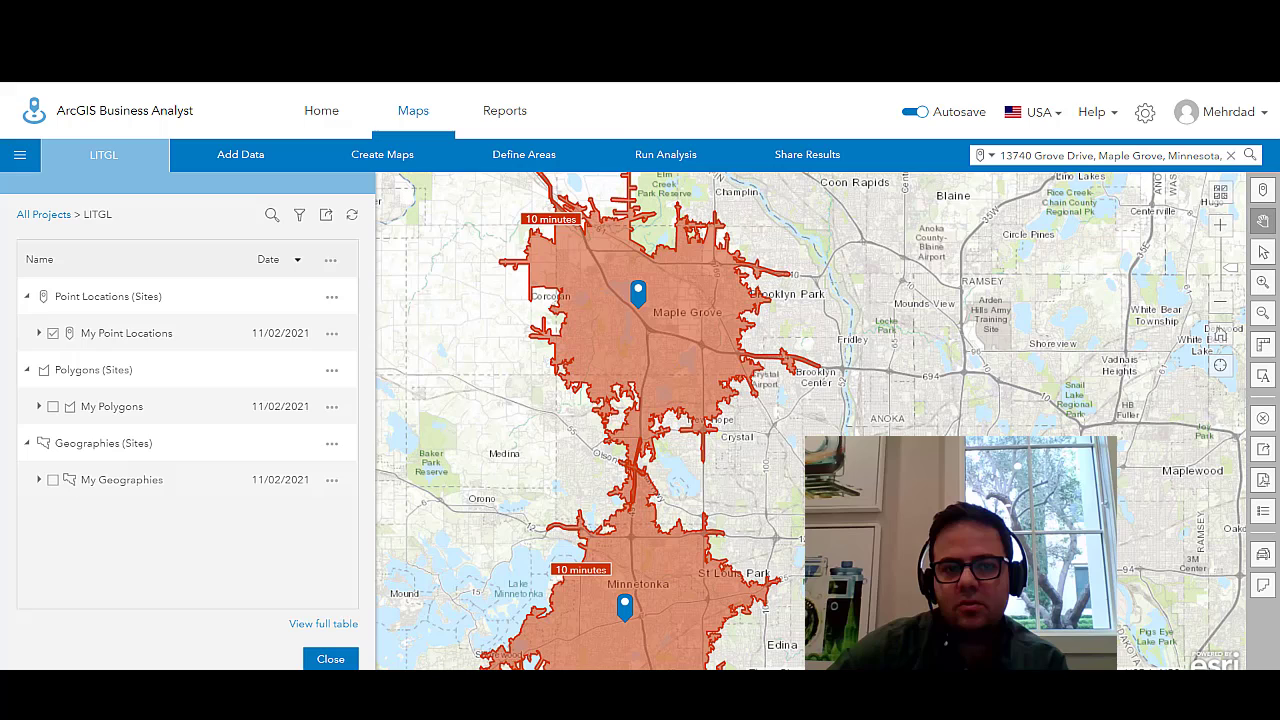
click(342, 657)
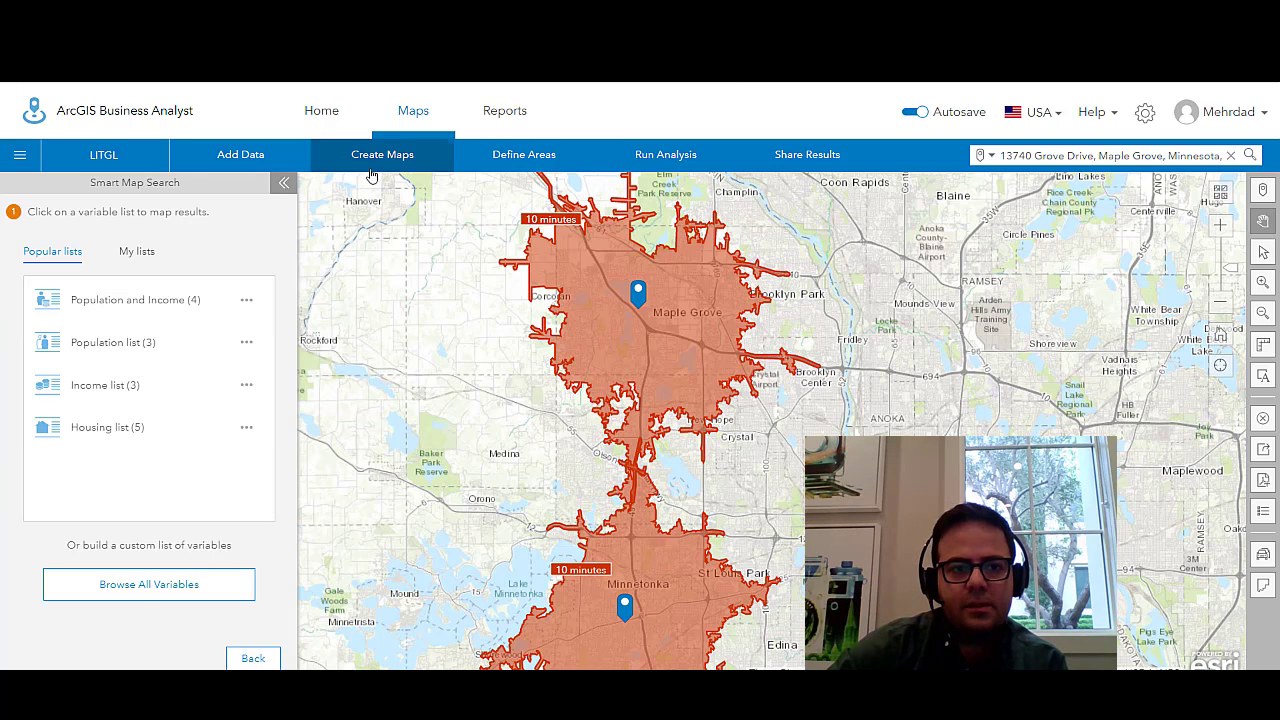
click(380, 160)
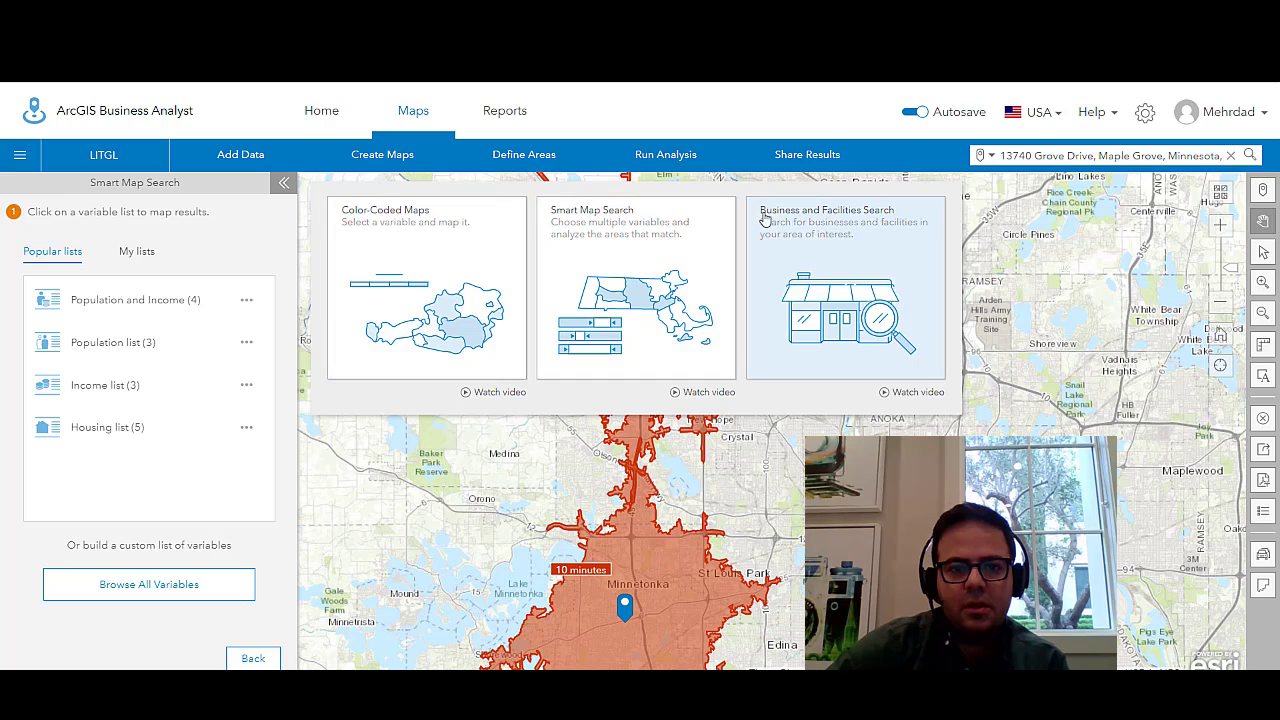
click(842, 288)
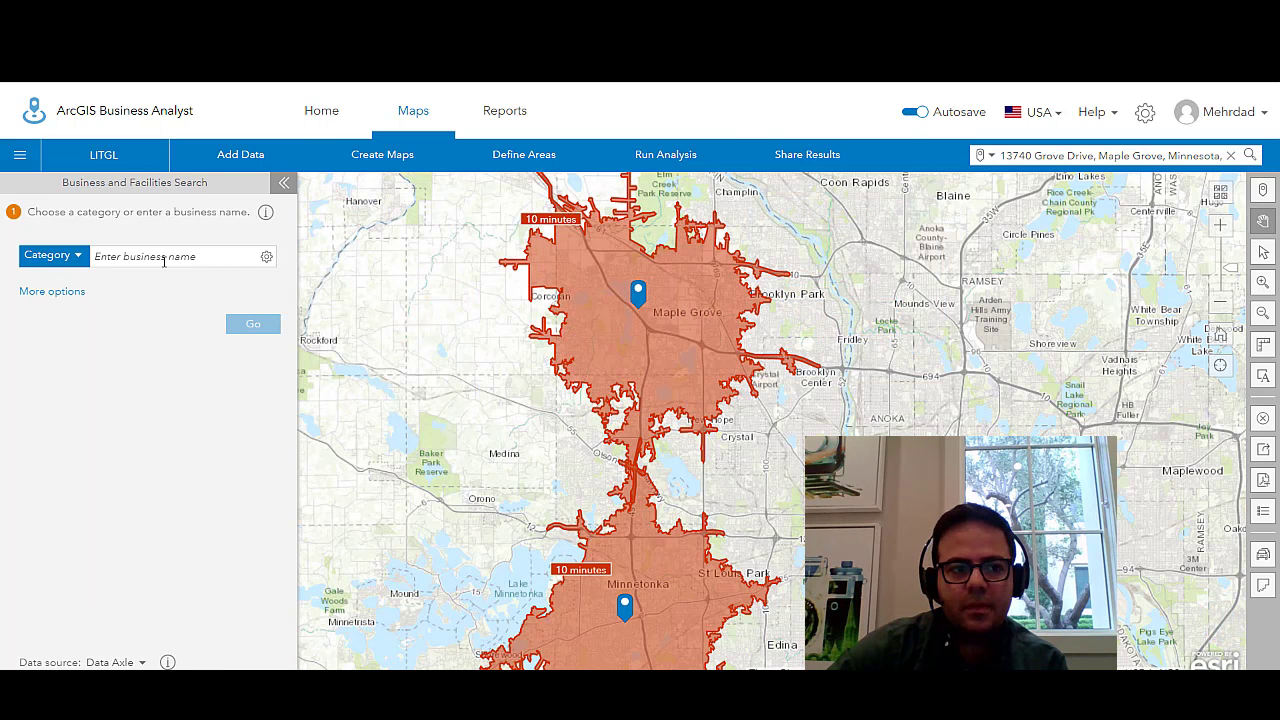
Step: Search for businesses using the copied term home improvement as the business name
click(164, 257)
click(62, 259)
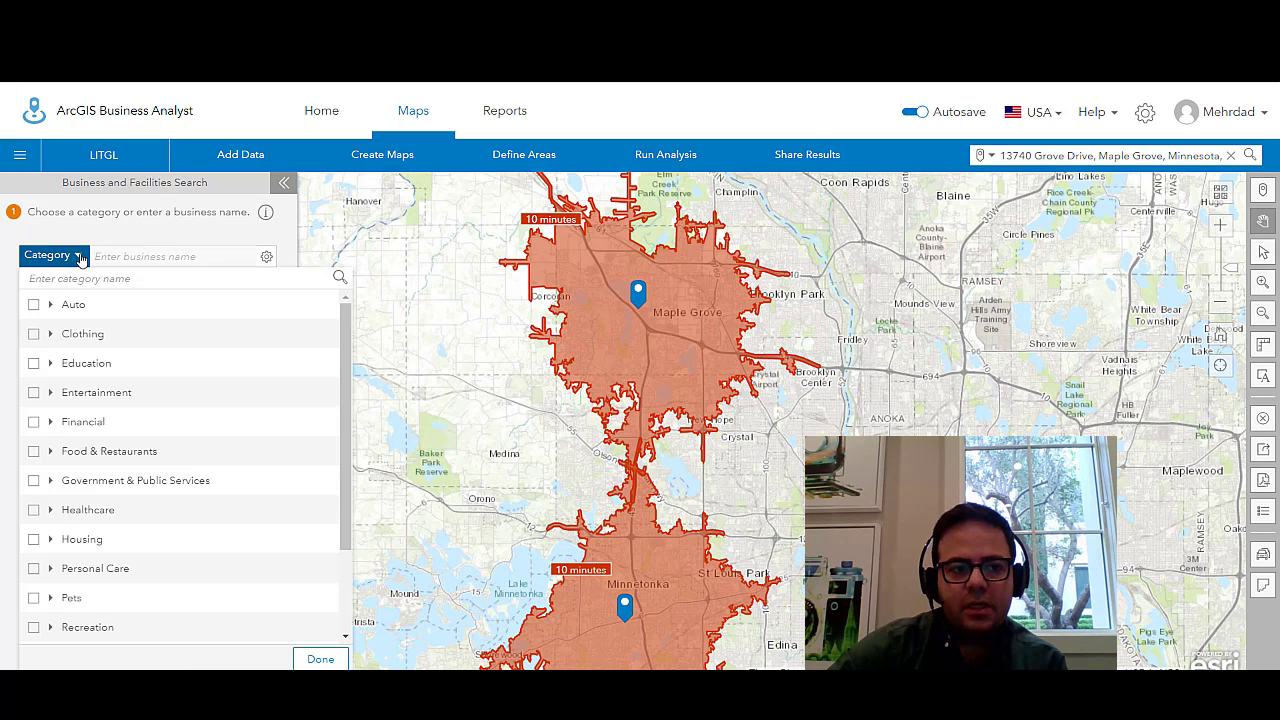
click(112, 260)
right_click(120, 257)
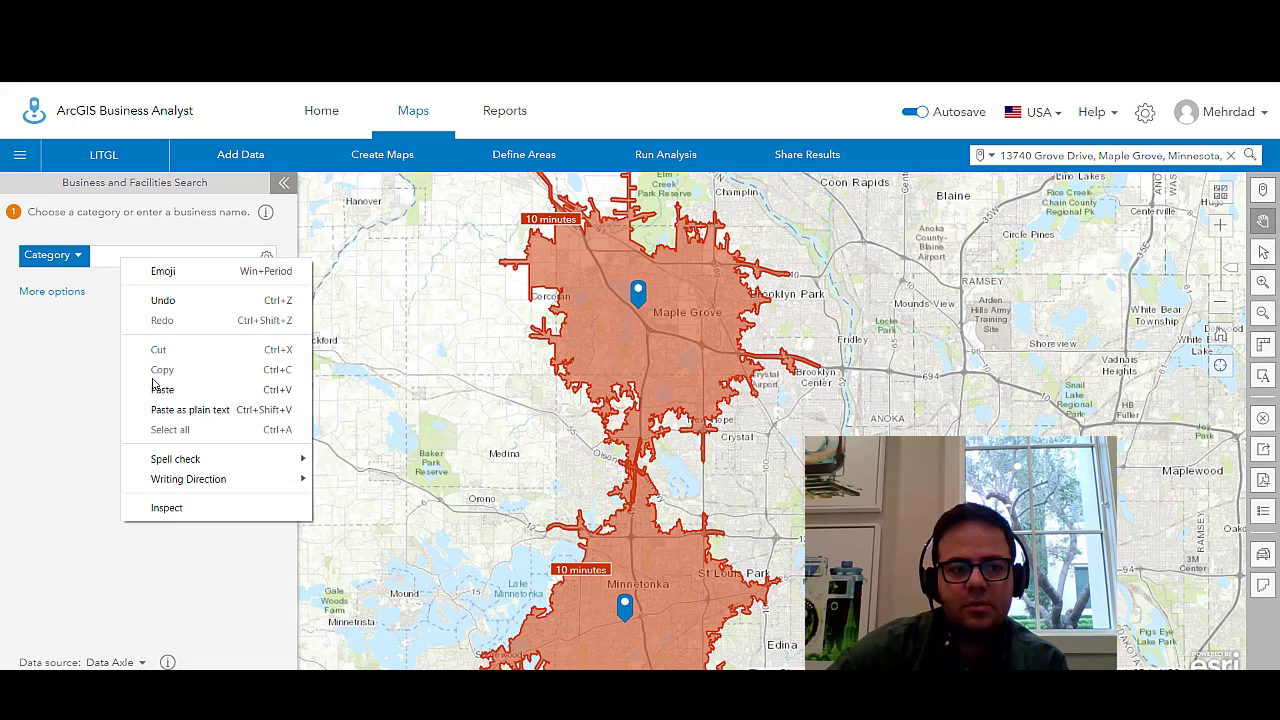
click(160, 387)
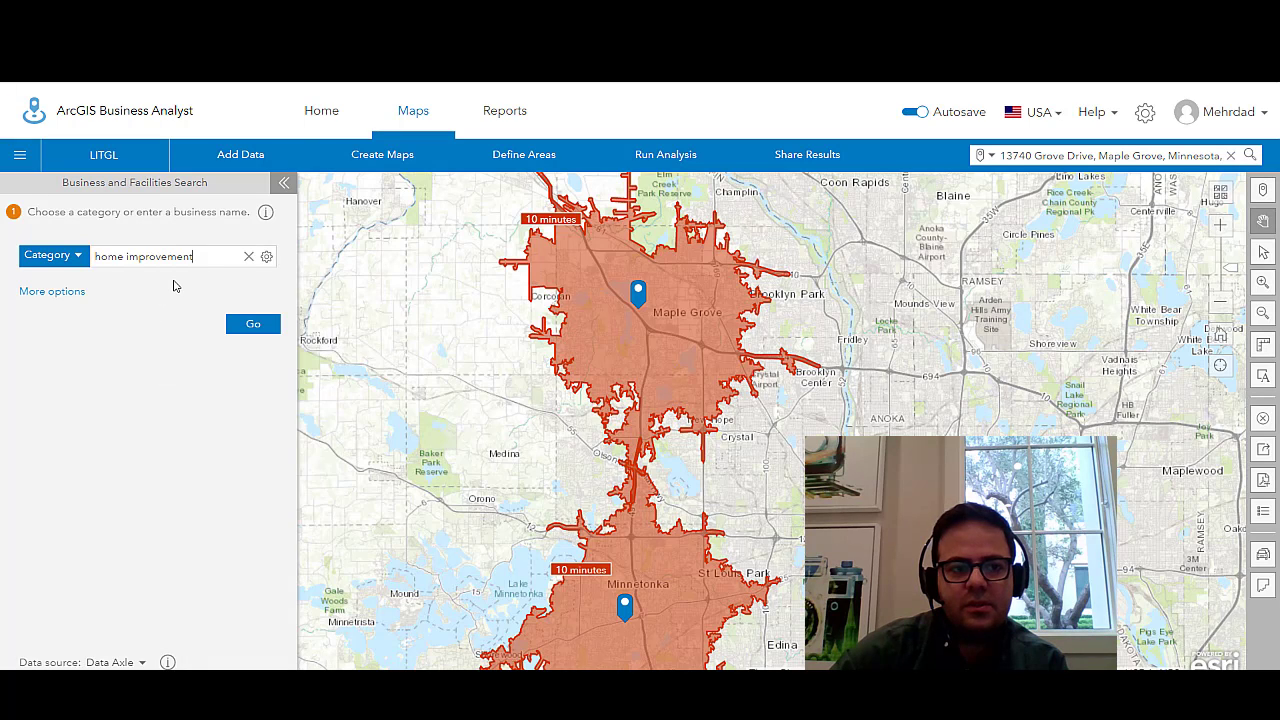
key(Return)
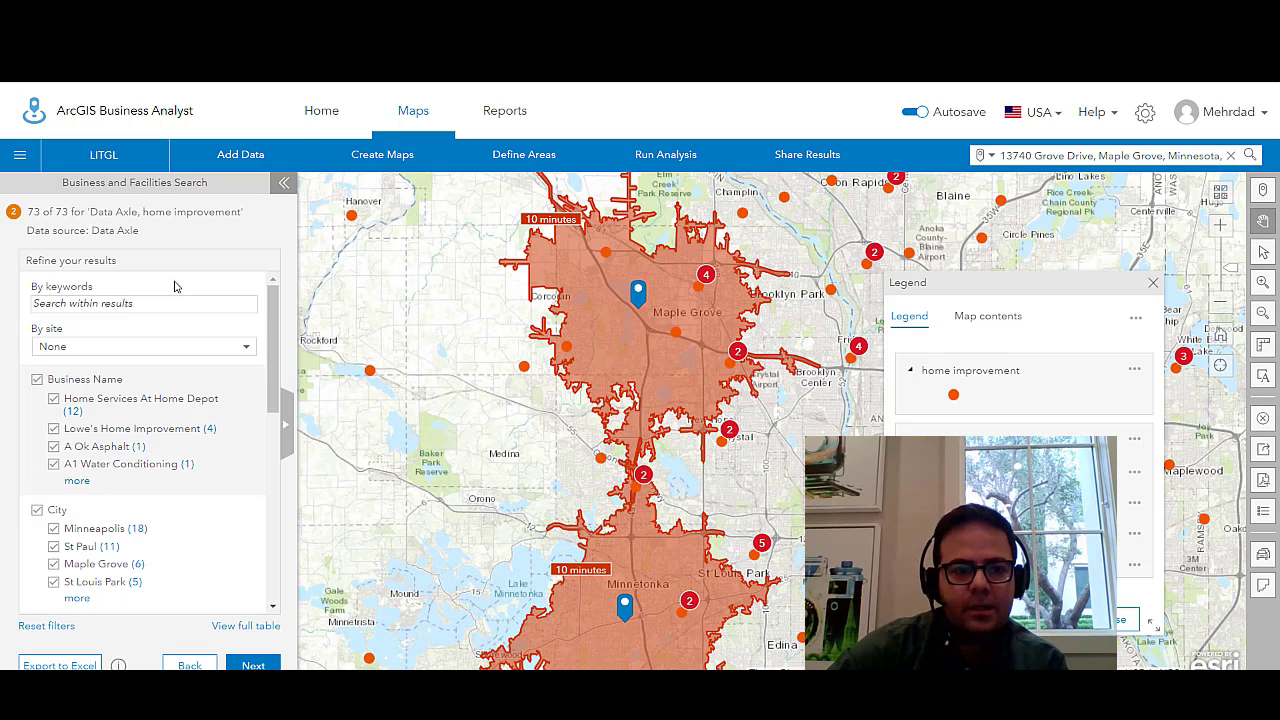
Step: Review the available filters for refining the home improvement results, from business name to sales volume
scroll(220, 445, down, 5)
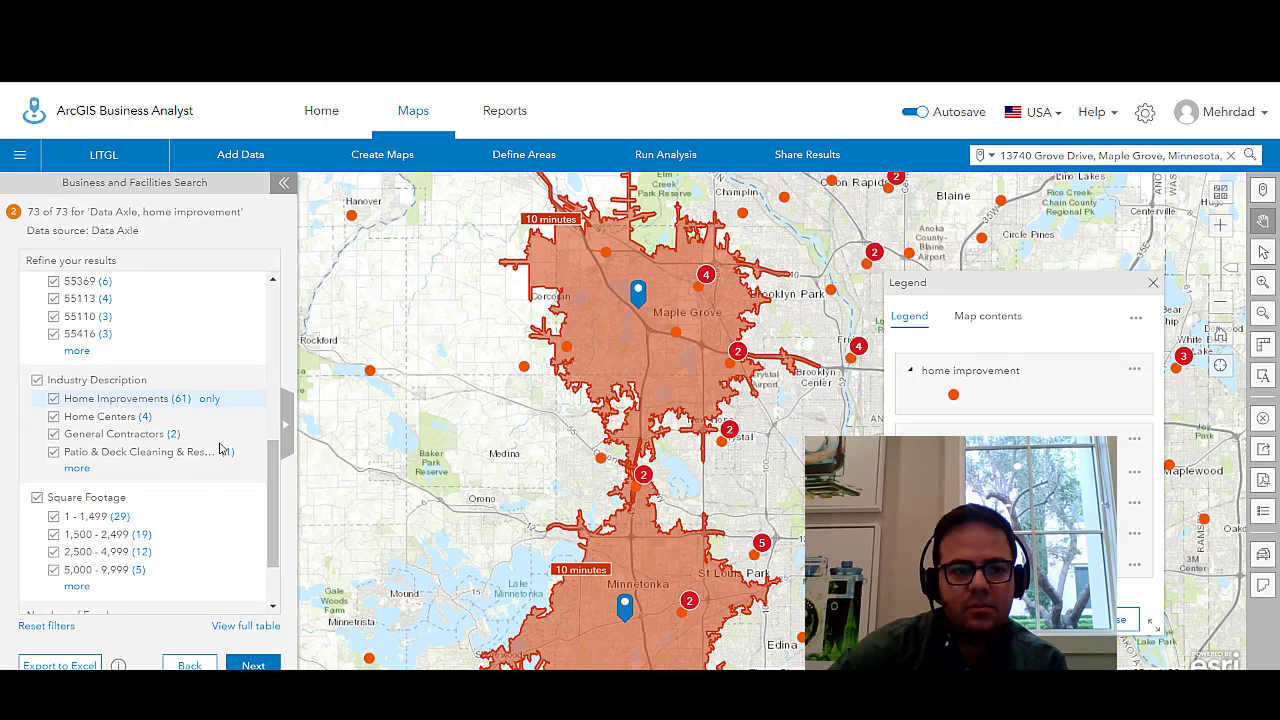
scroll(217, 464, down, 2)
scroll(216, 466, up, 8)
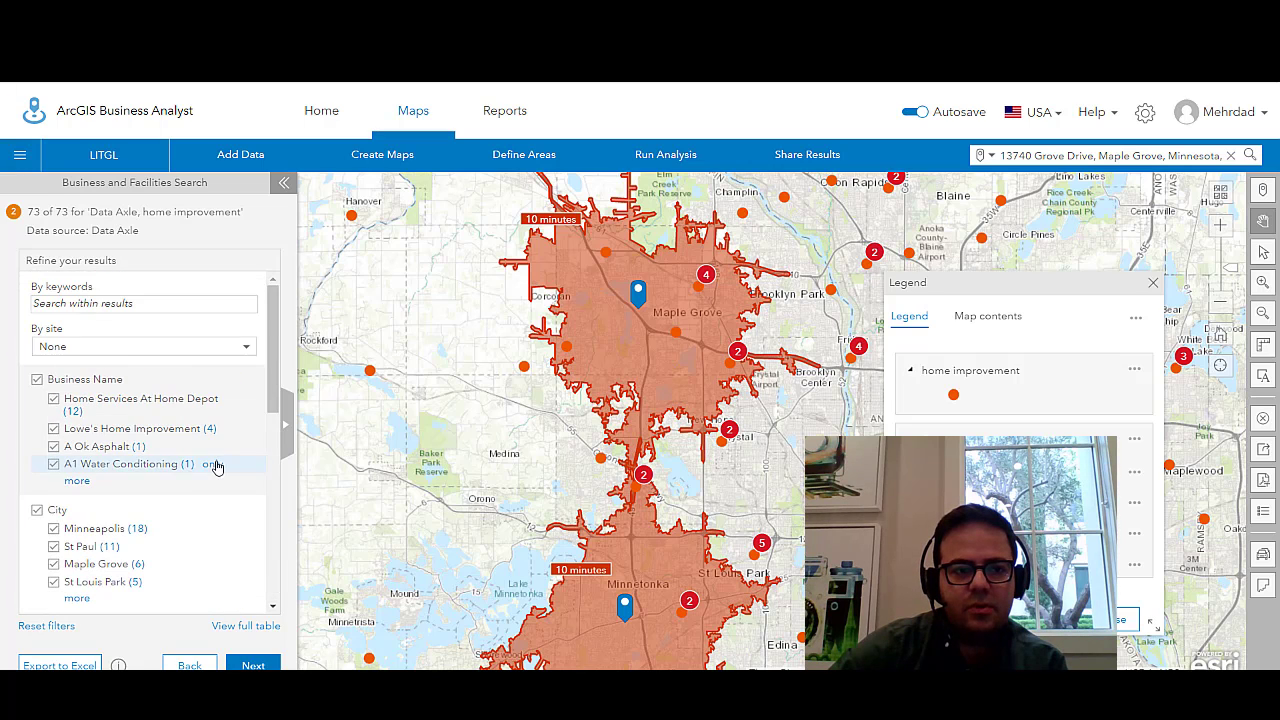
scroll(216, 466, down, 8)
scroll(217, 467, up, 8)
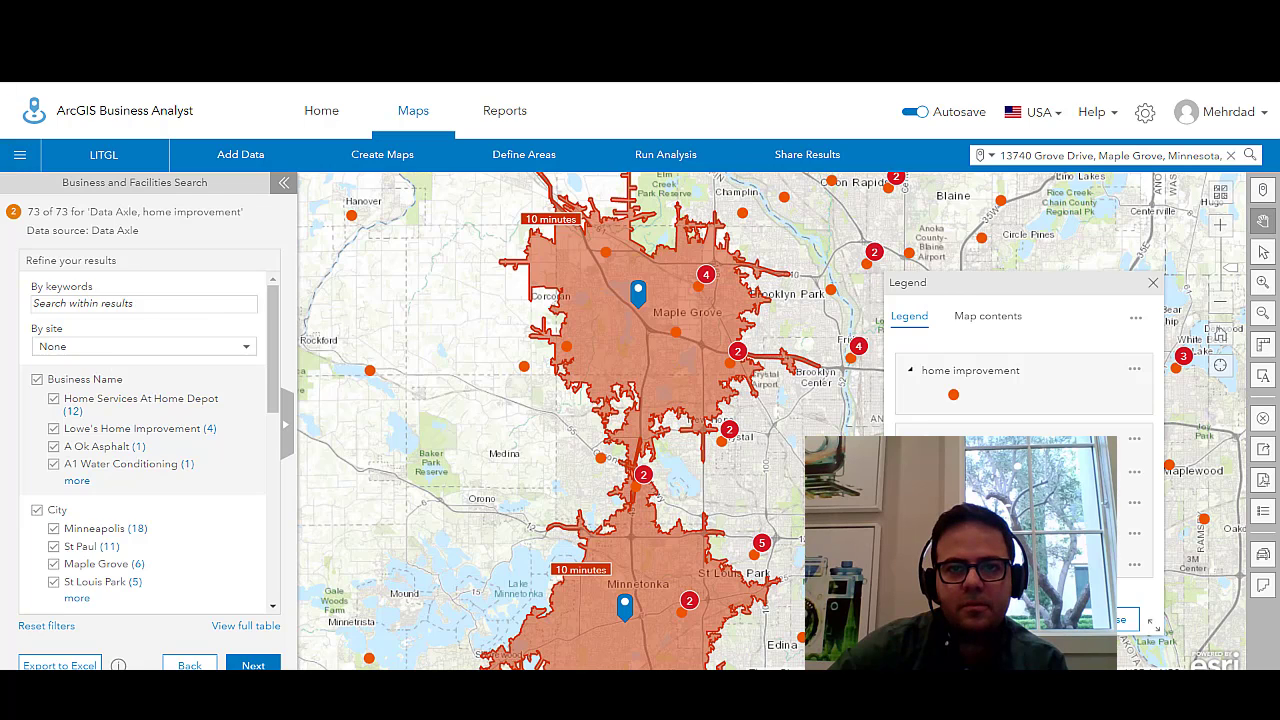
Step: Return to the lesson and read the competitor map notes and step 4's sales volume filter instruction
click(250, 72)
scroll(551, 459, down, 5)
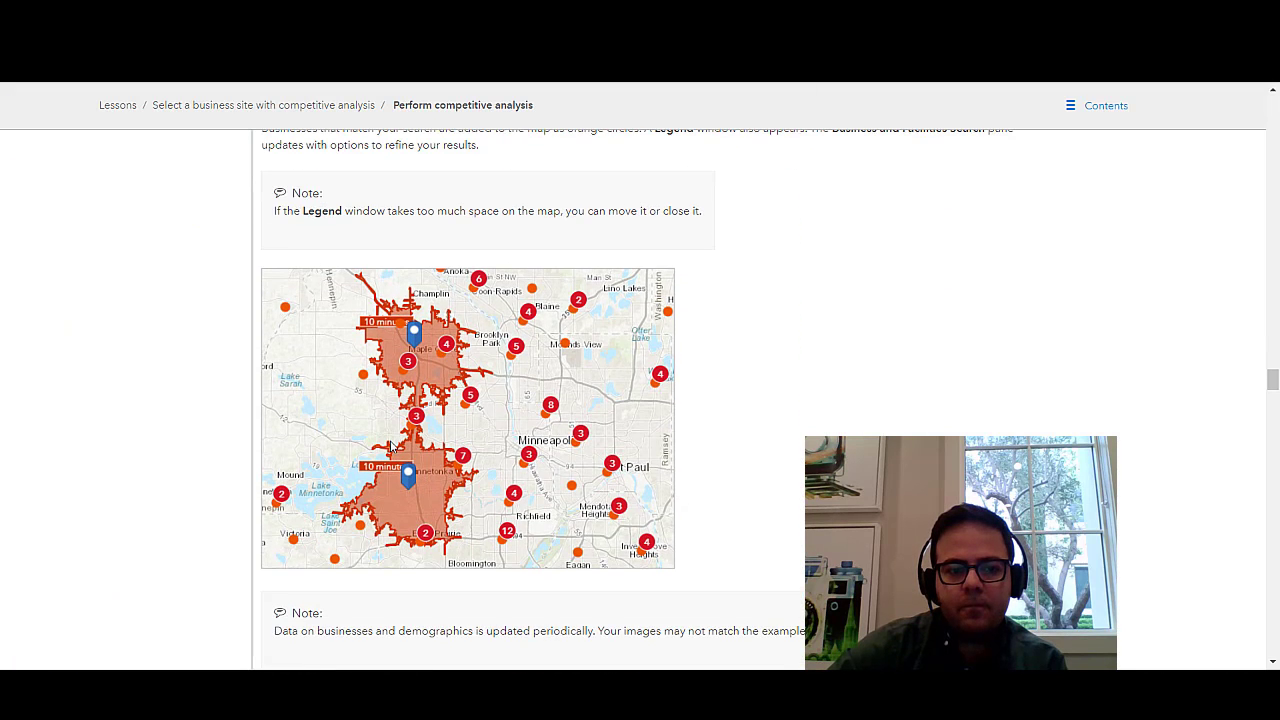
scroll(390, 447, down, 1)
scroll(441, 452, down, 1)
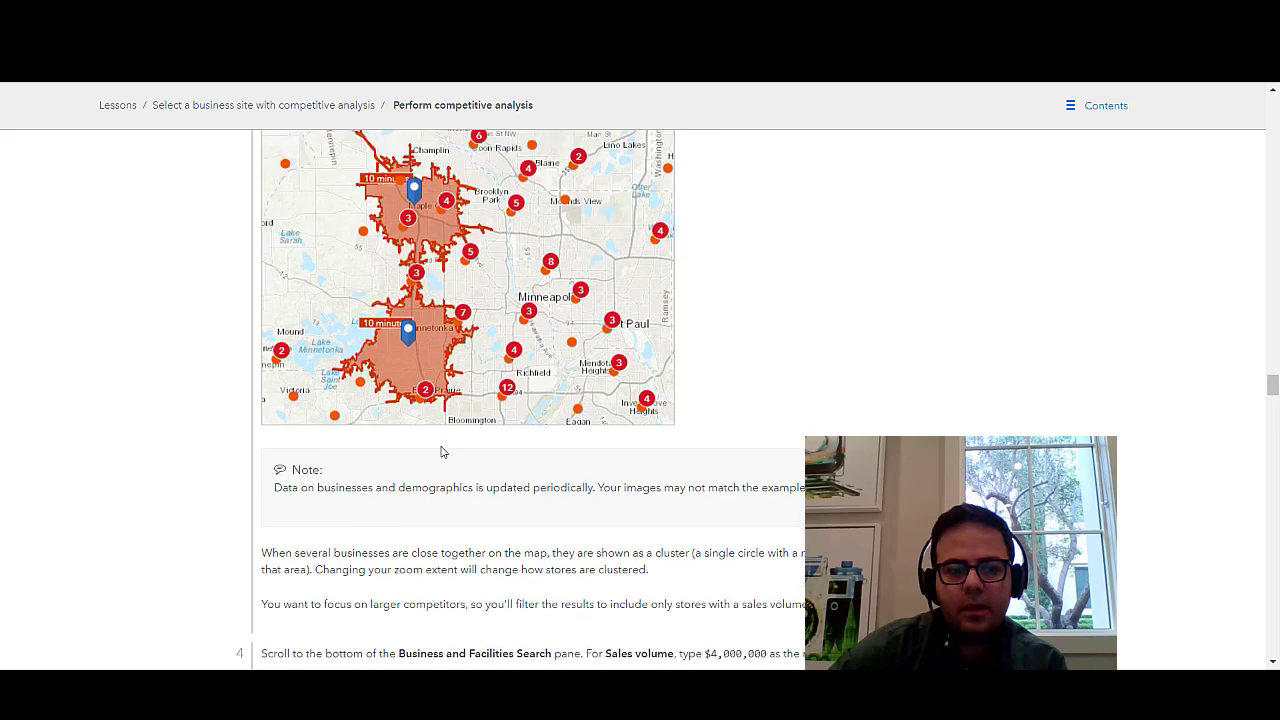
scroll(441, 452, down, 1)
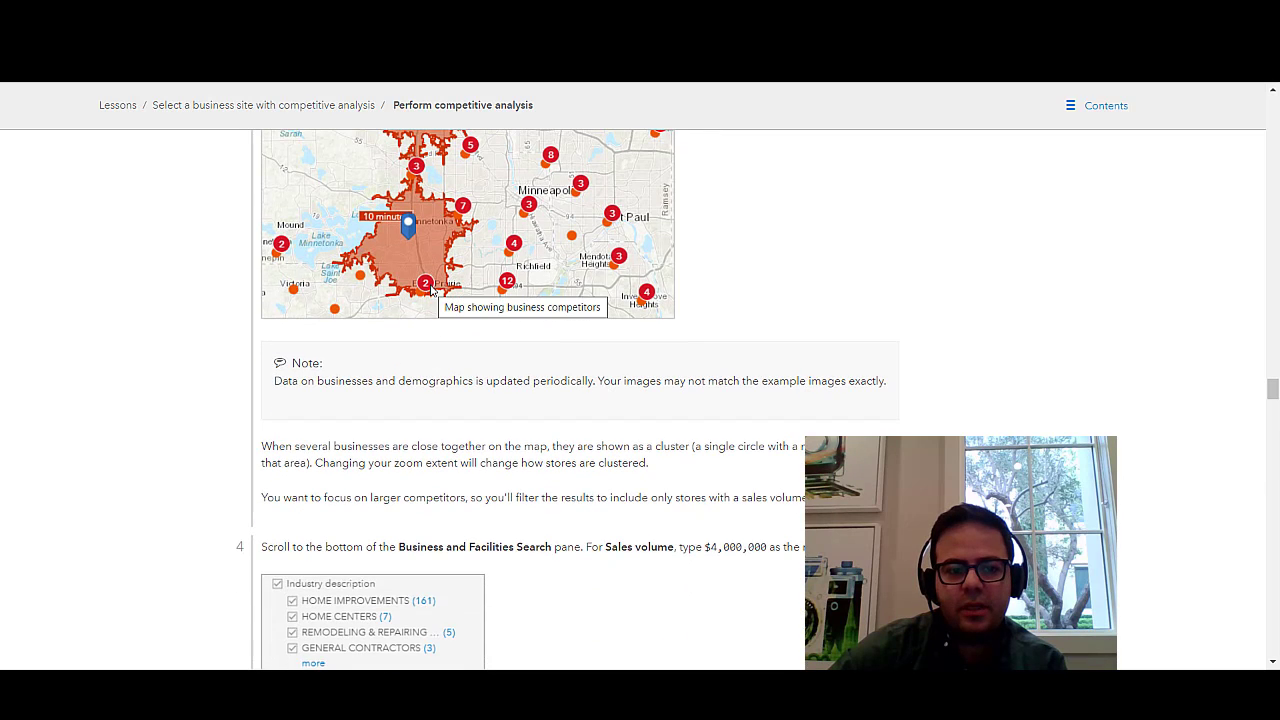
scroll(588, 423, down, 2)
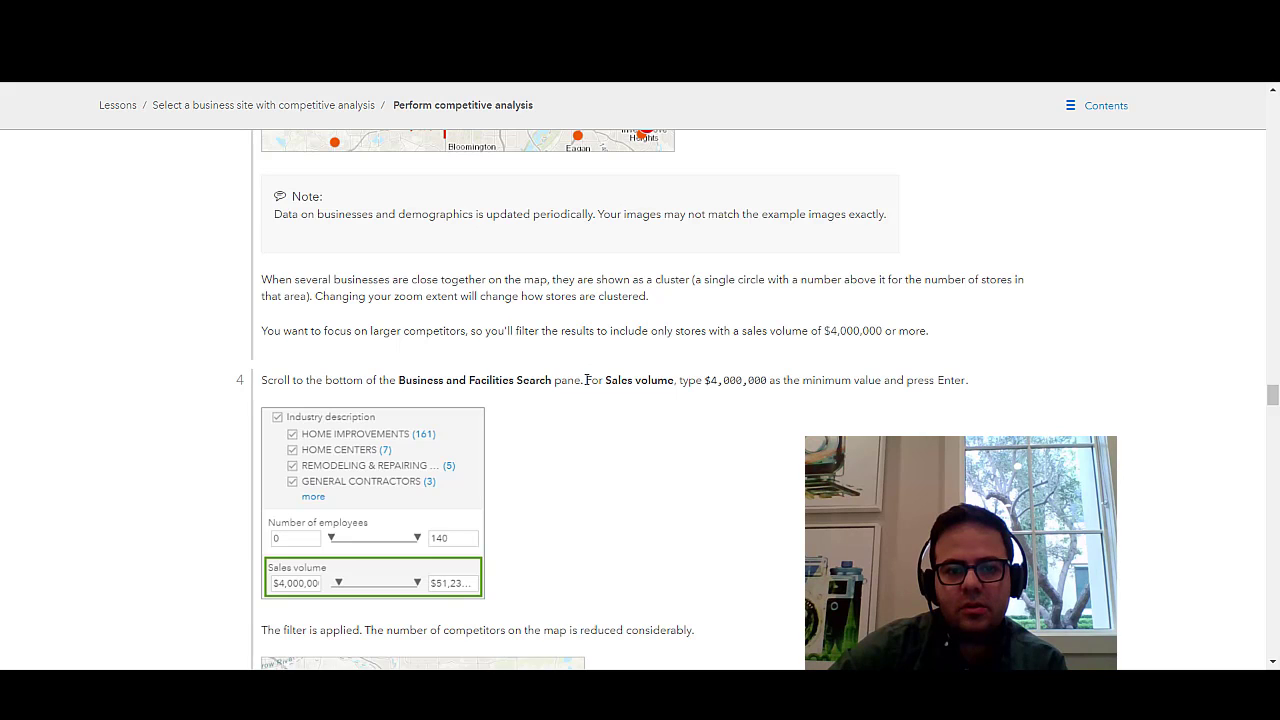
drag(586, 380, 771, 381)
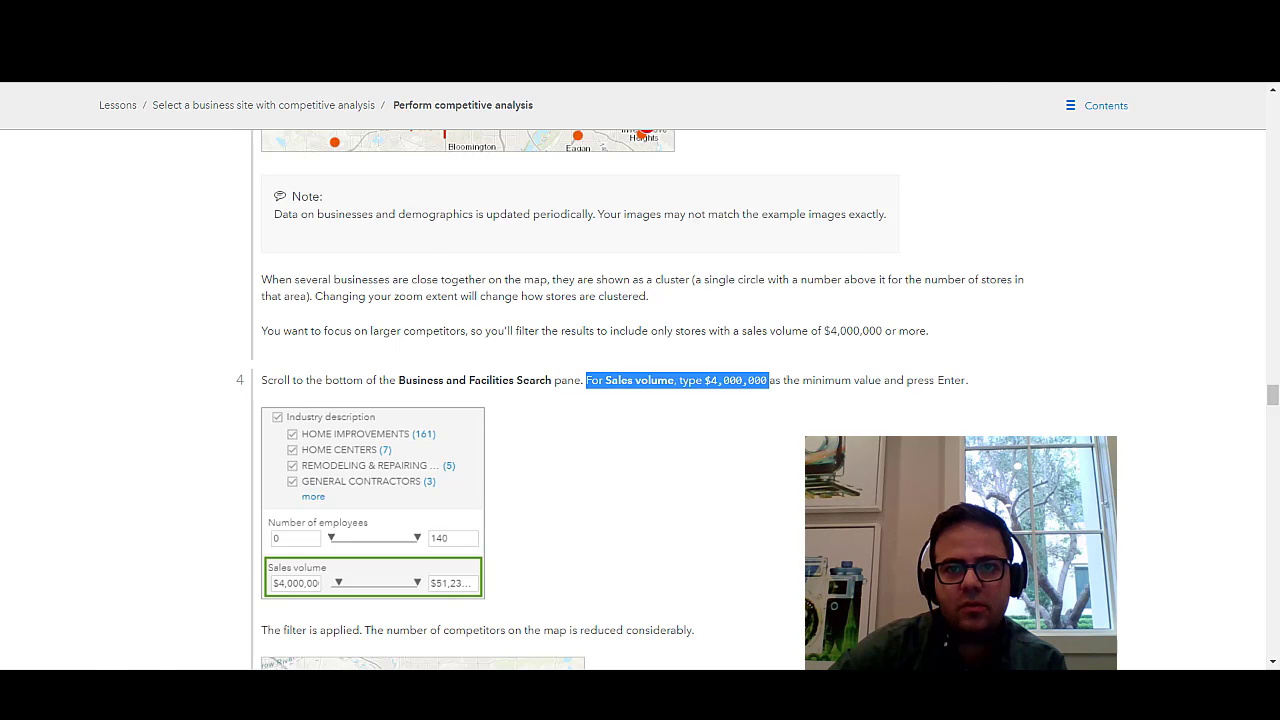
Step: Switch back to ArcGIS Business Analyst and filter the home improvement results to a minimum sales volume of $4,000,000
key(alt+Tab)
scroll(205, 503, down, 5)
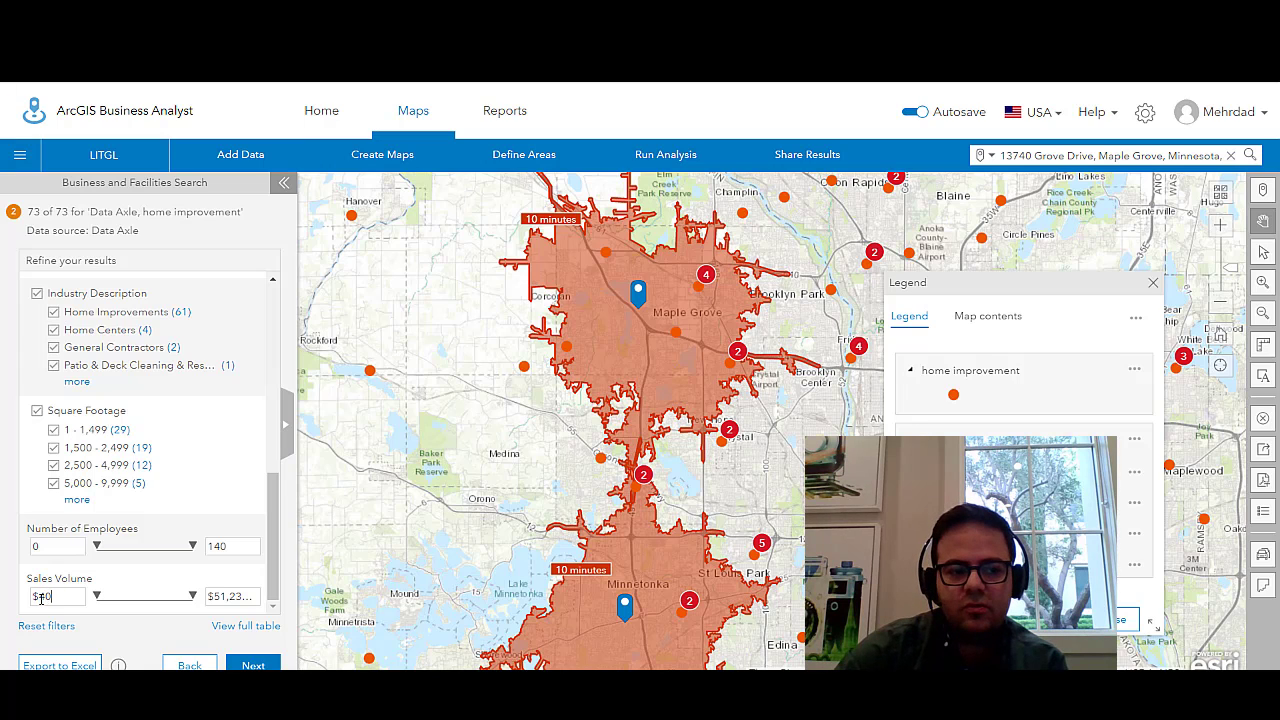
text(00000)
key(Return)
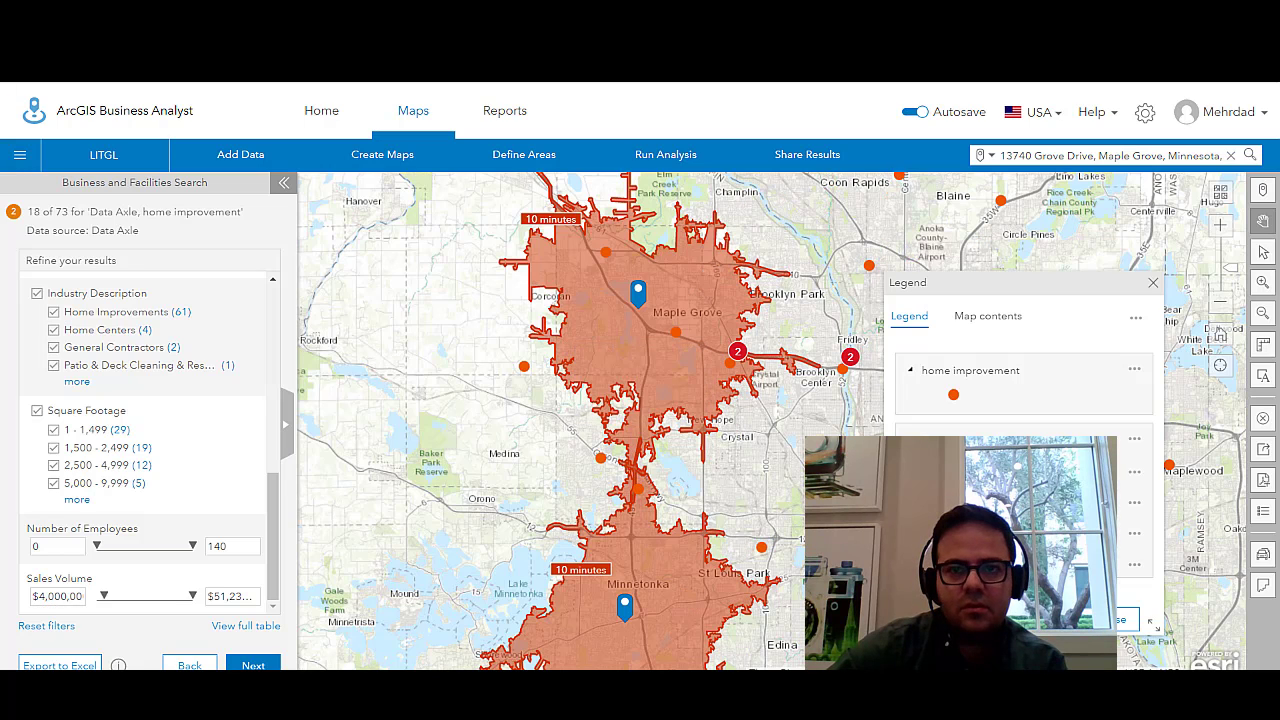
Step: Compare the filtered competitor map with the lesson's step 4 example, and close the map legend in ArcGIS Business Analyst
key(alt+Tab)
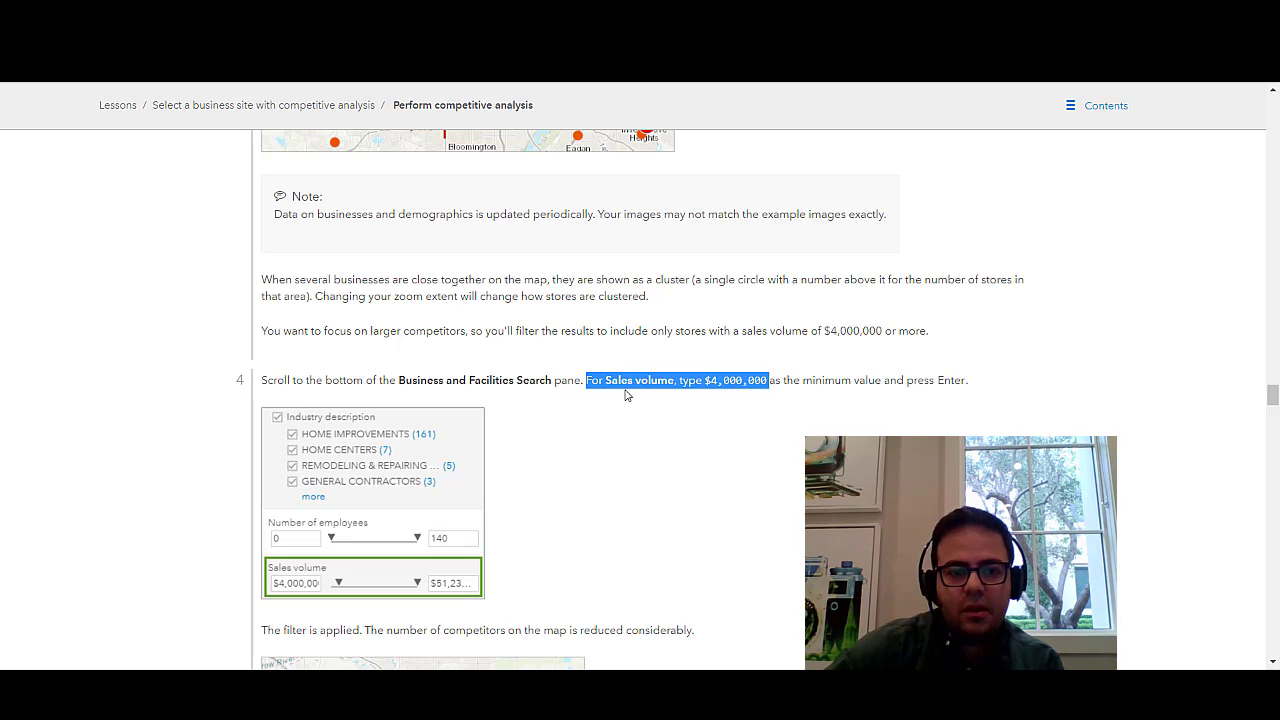
scroll(627, 394, down, 3)
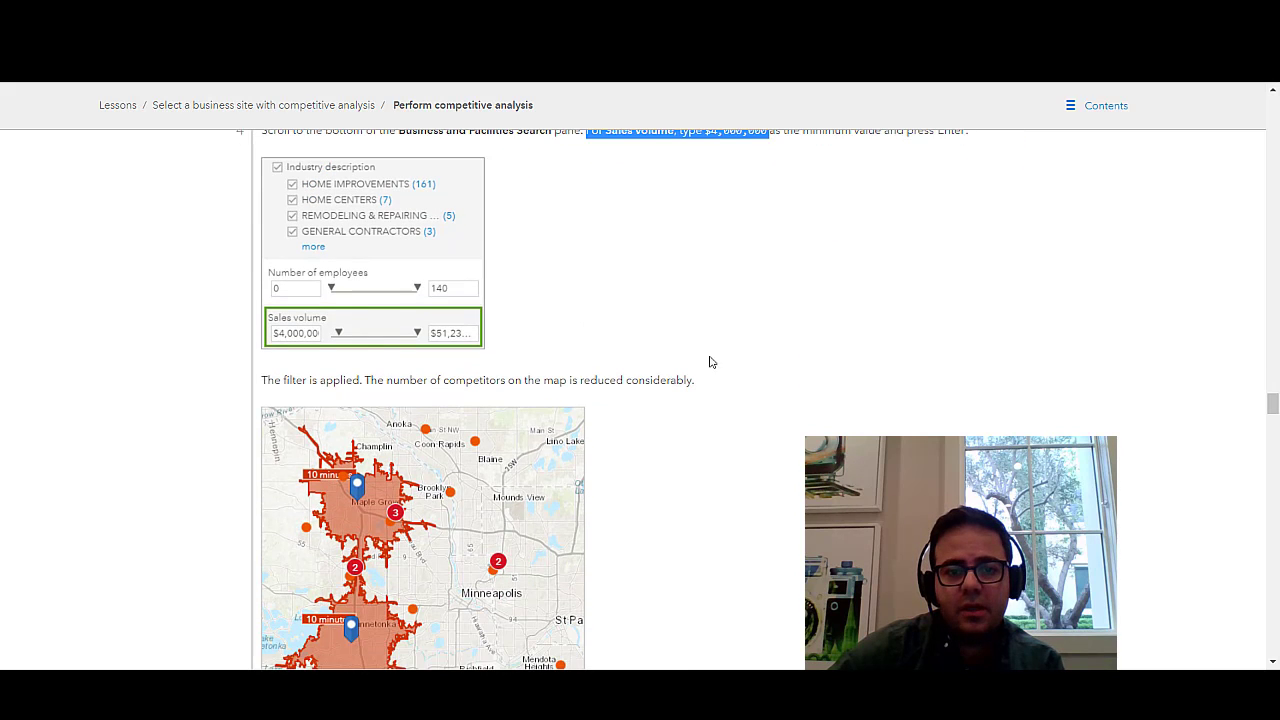
key(ctrl+Tab)
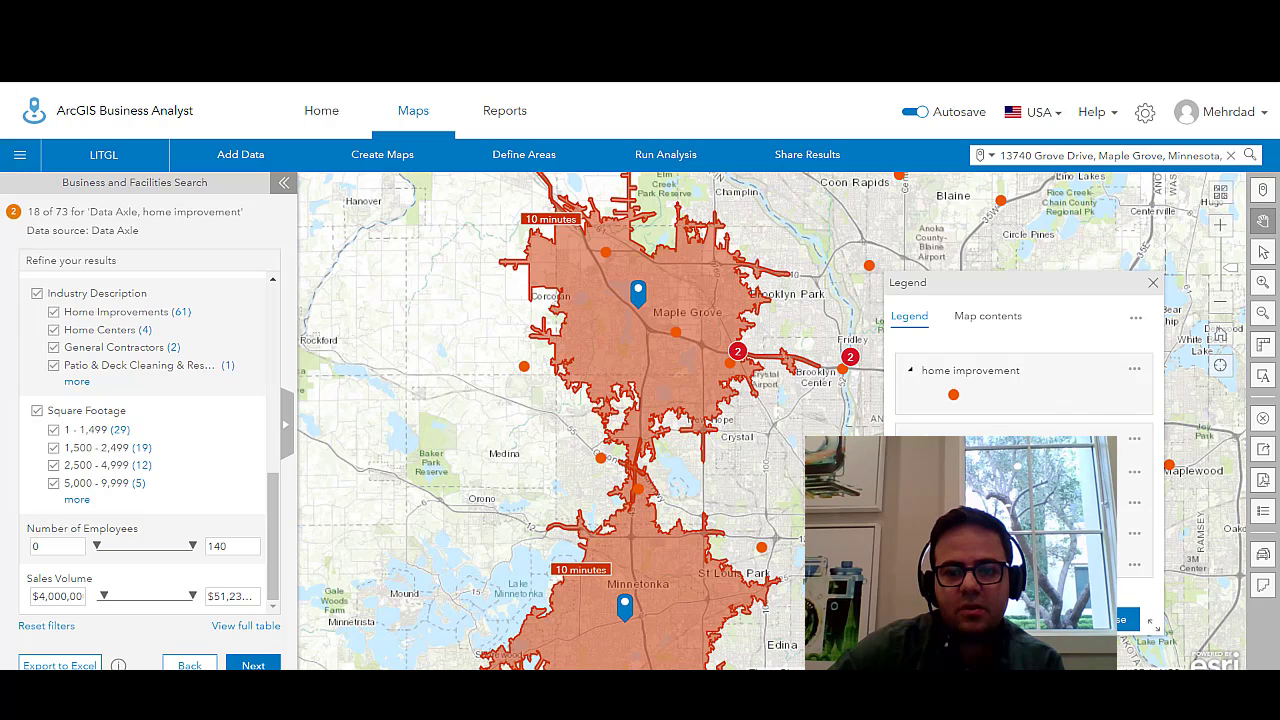
click(1128, 620)
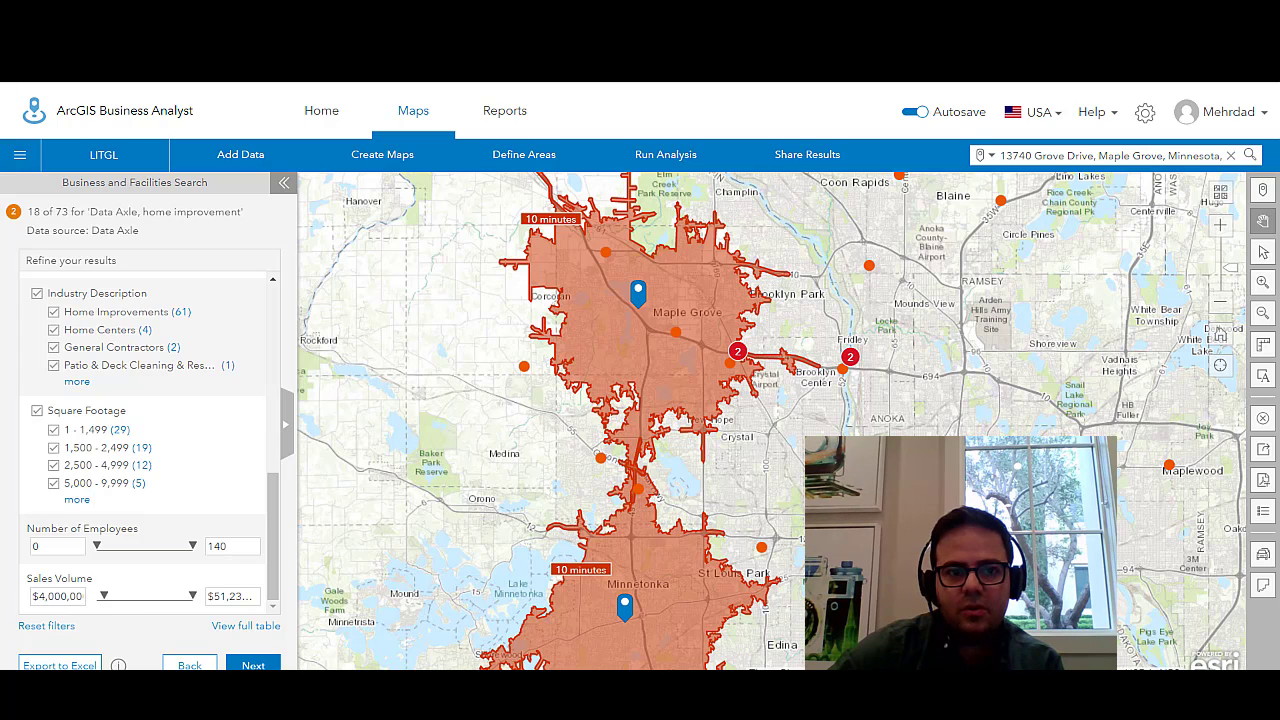
Step: Return to the lesson and read steps 5 and 6 about changing the competitor symbol color
key(alt+Tab)
scroll(651, 494, up, 5)
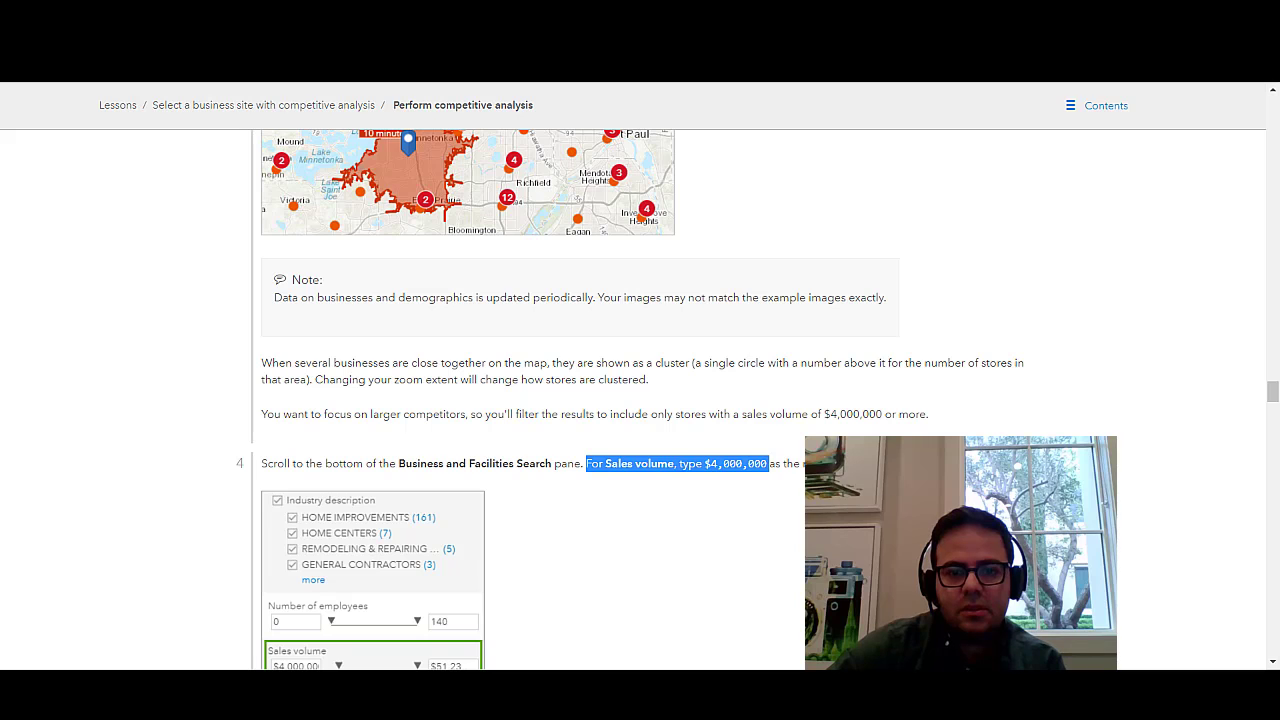
scroll(770, 480, down, 5)
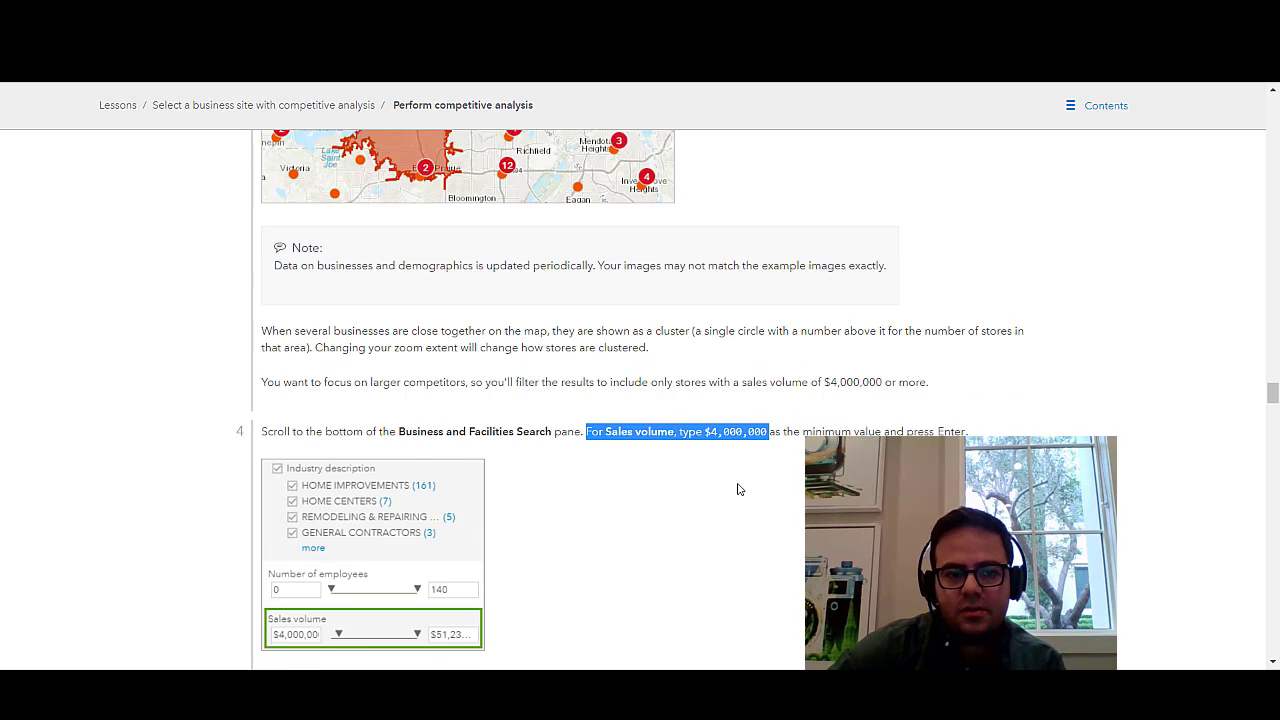
scroll(690, 476, down, 2)
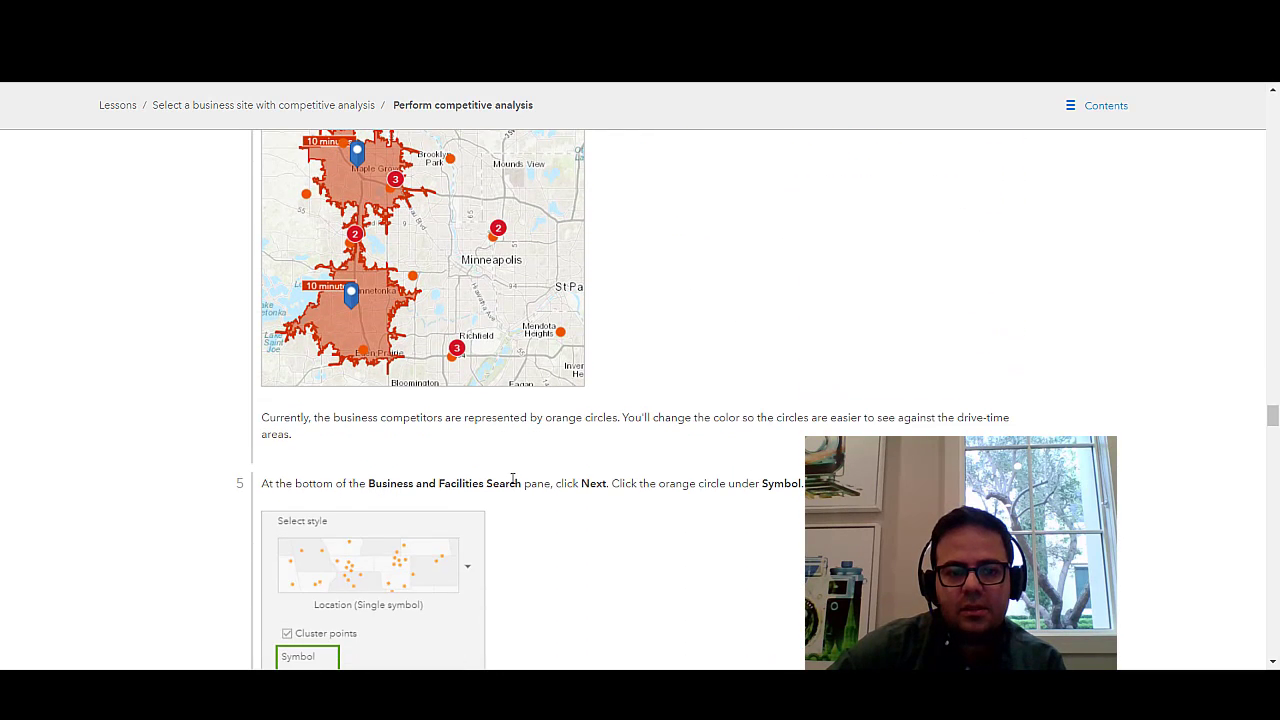
scroll(524, 478, down, 2)
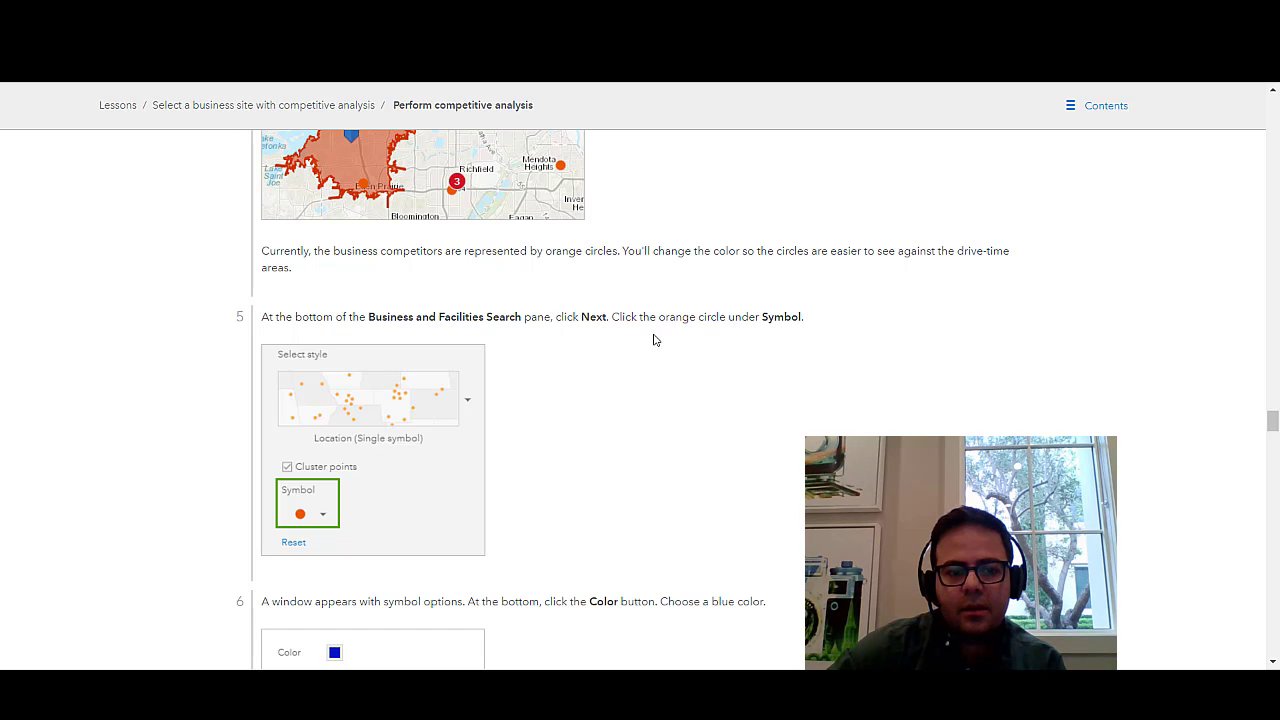
scroll(654, 340, down, 1)
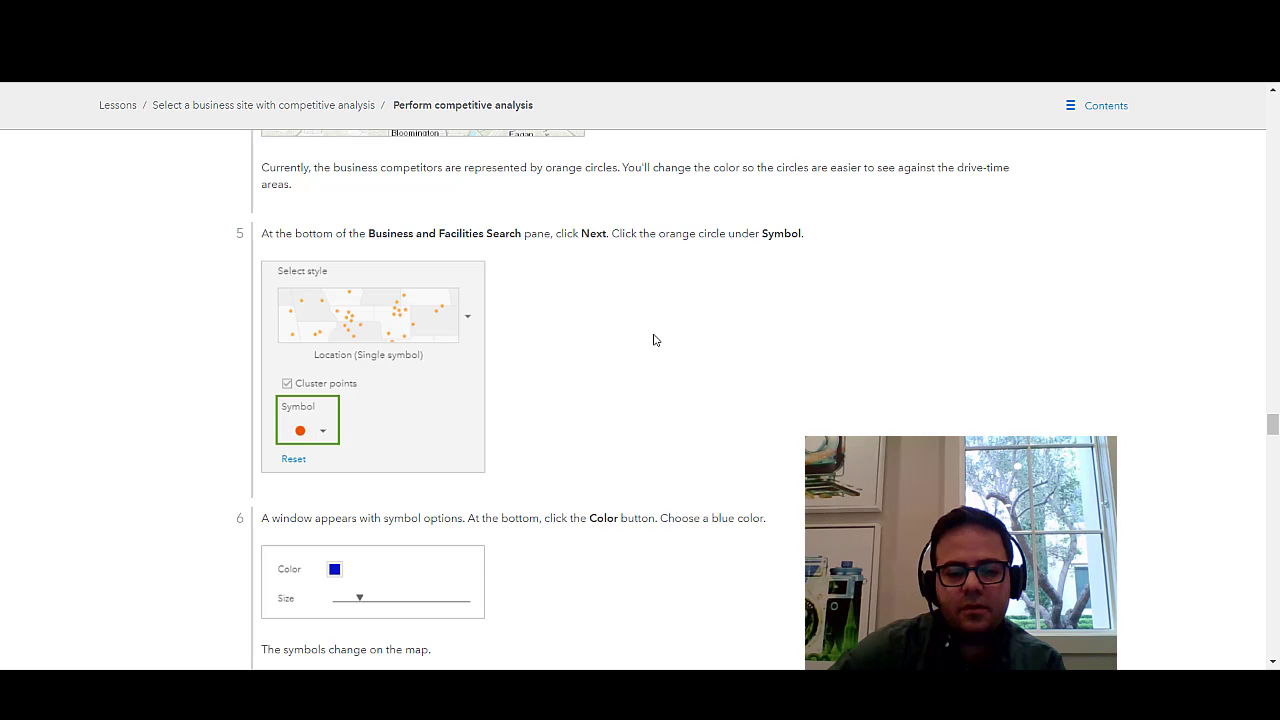
scroll(654, 340, up, 2)
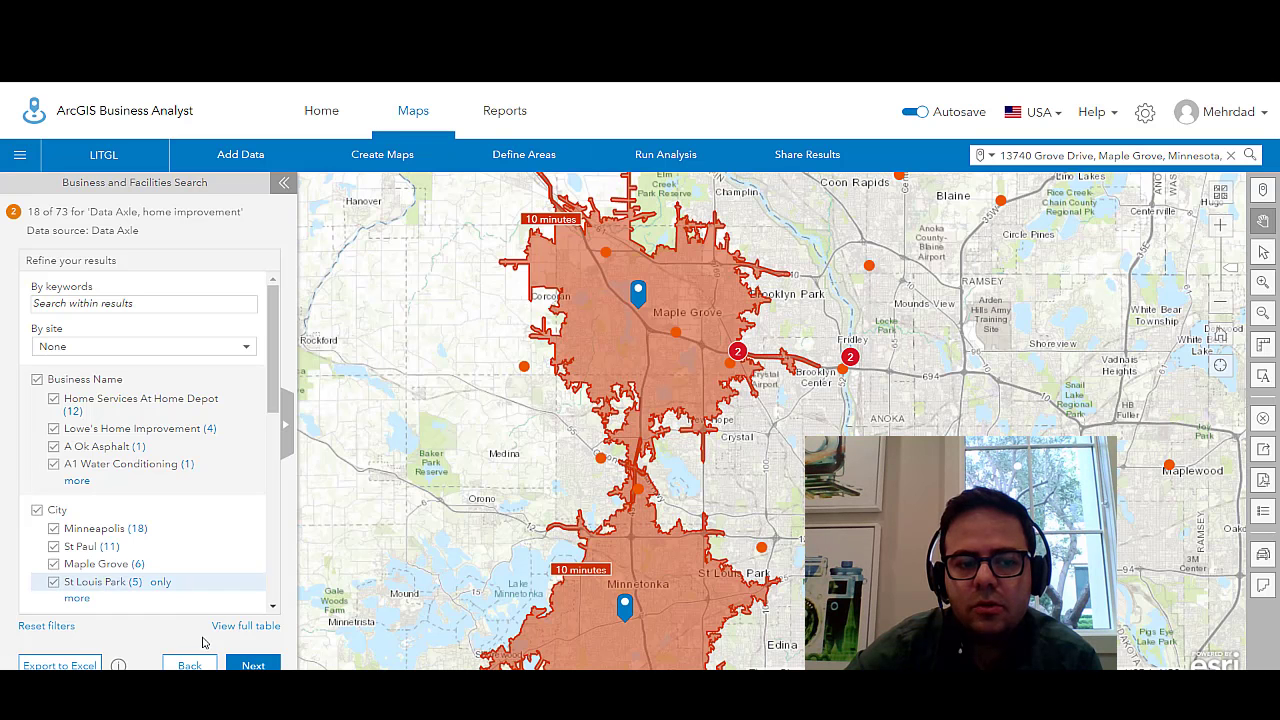
Step: Switch to ArcGIS Business Analyst, proceed to styling the search results and set the competitor symbol's color to blue
click(253, 665)
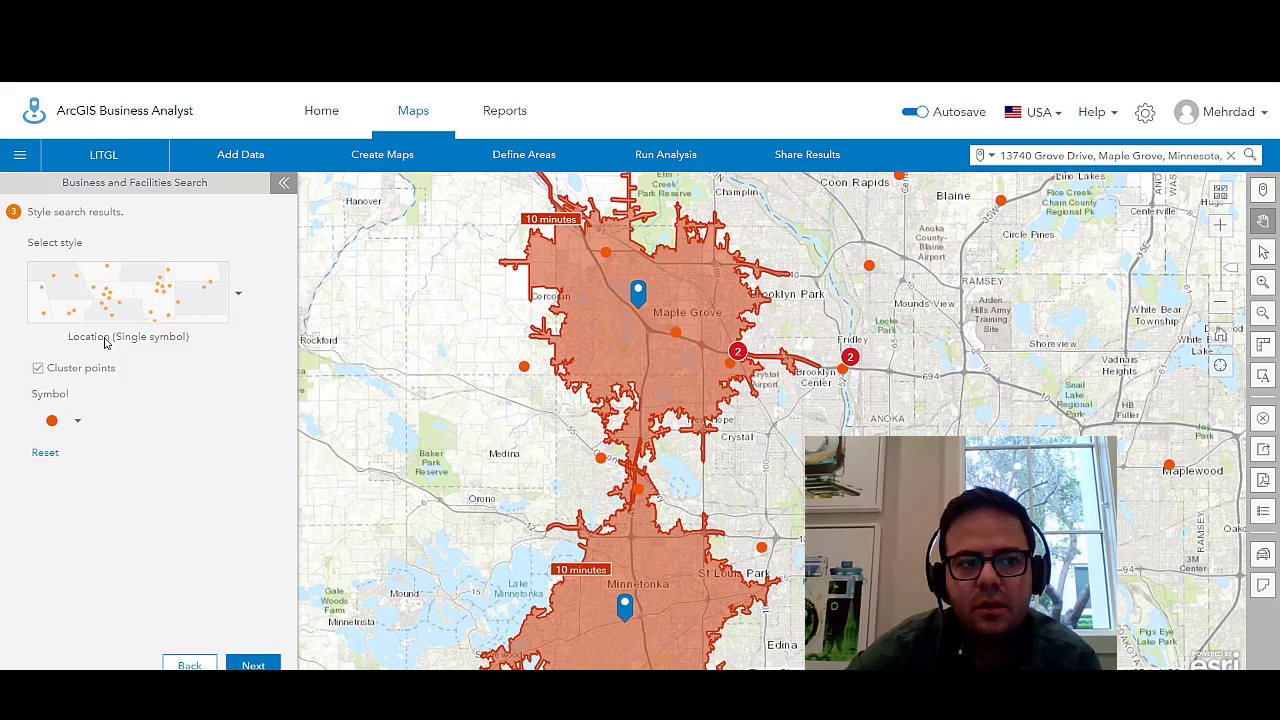
click(51, 424)
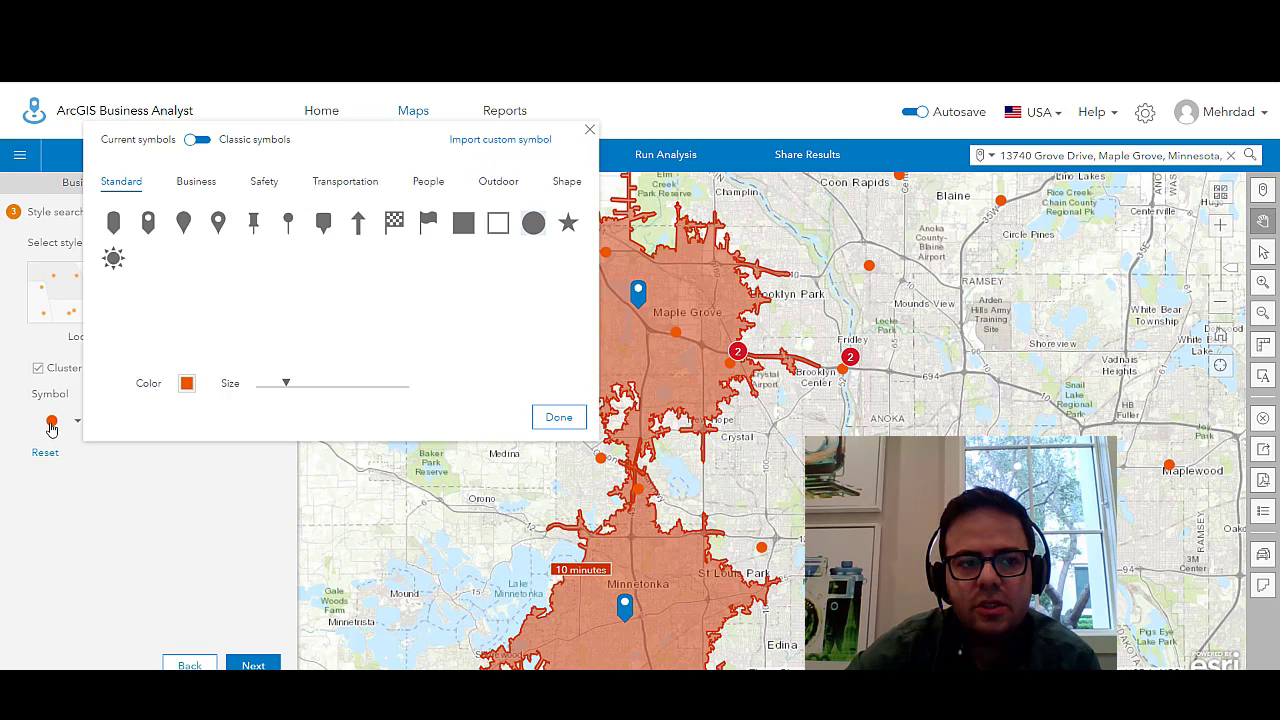
click(185, 386)
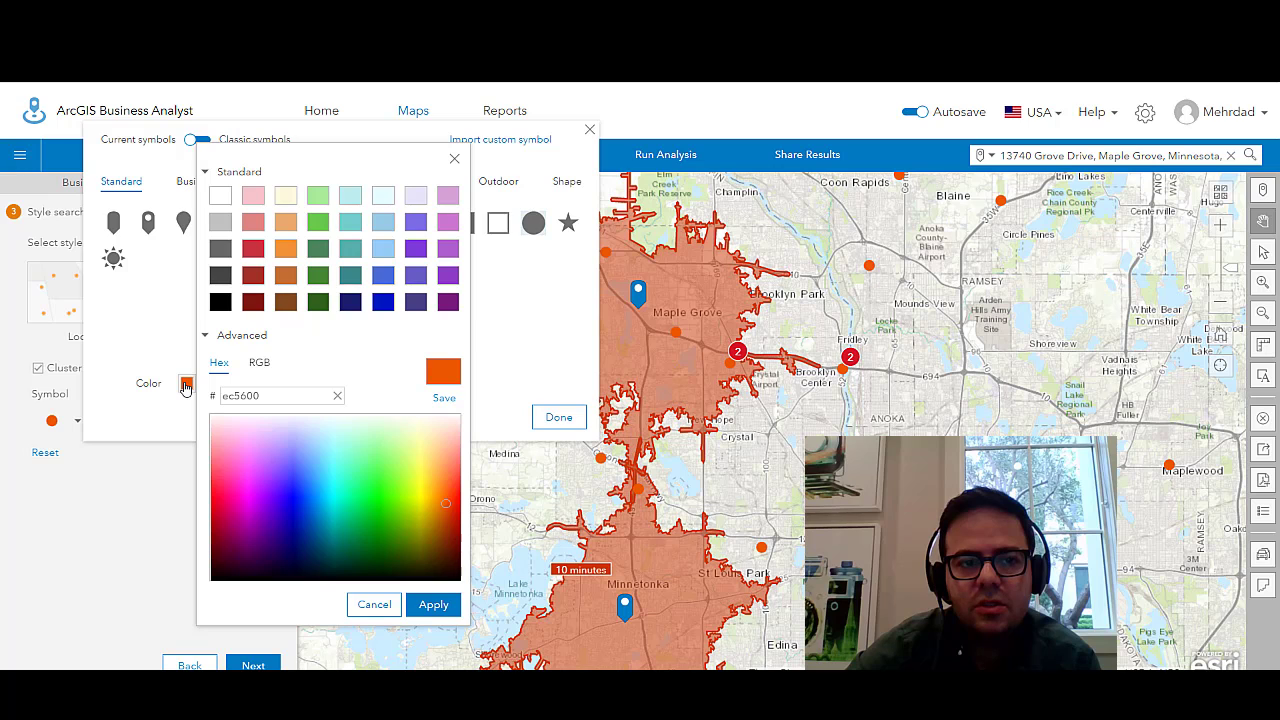
click(383, 275)
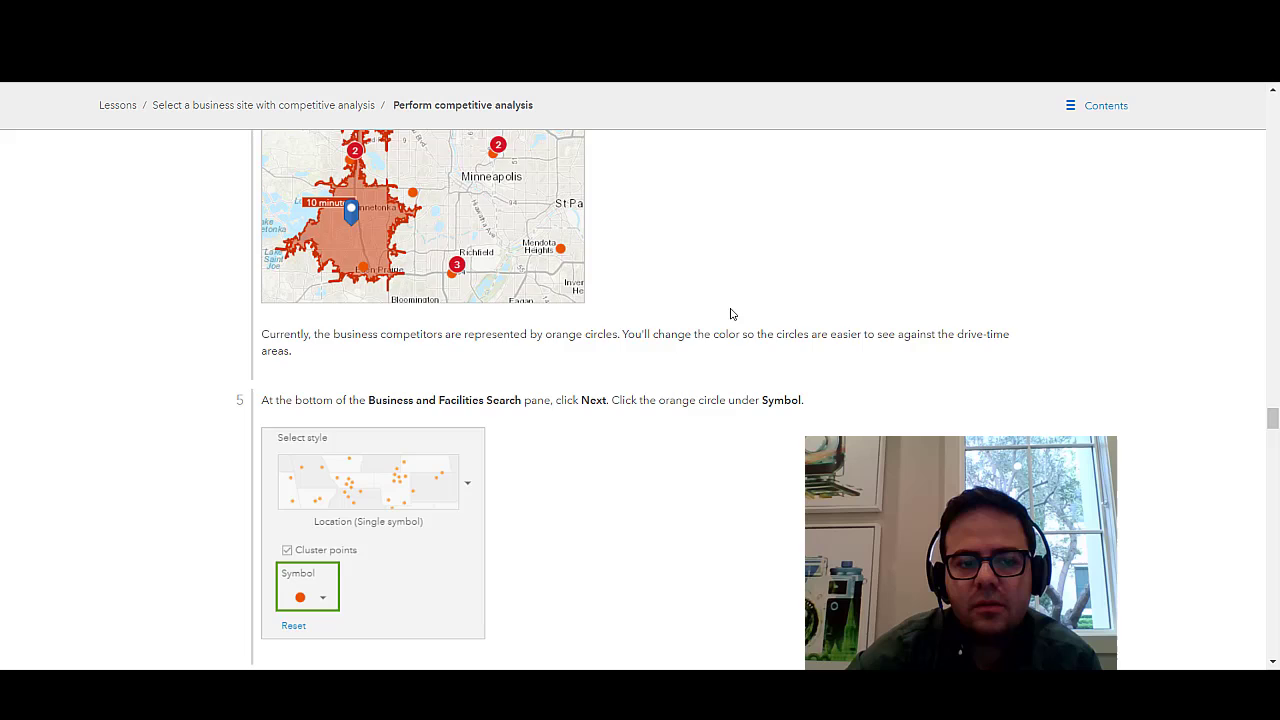
Step: Return to the lesson, read steps 6 to 9 and copy the layer name Home Improvement Centers over $4M
scroll(703, 357, down, 3)
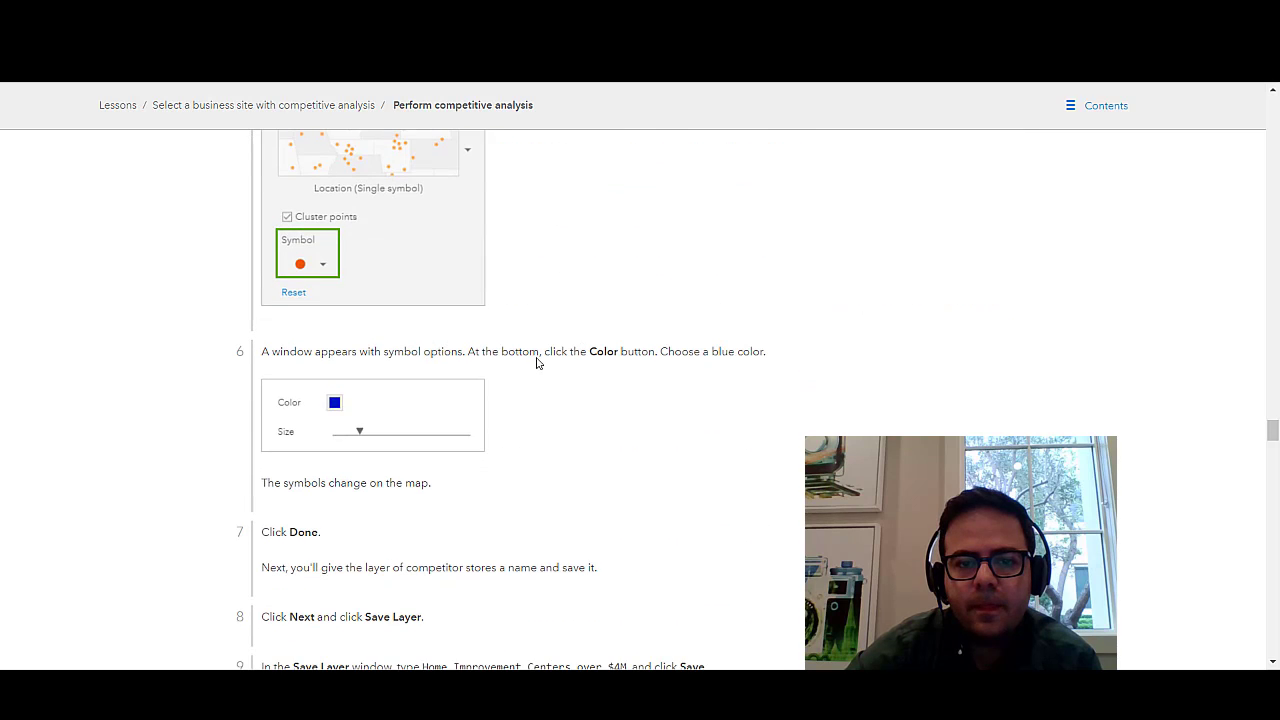
scroll(398, 479, down, 2)
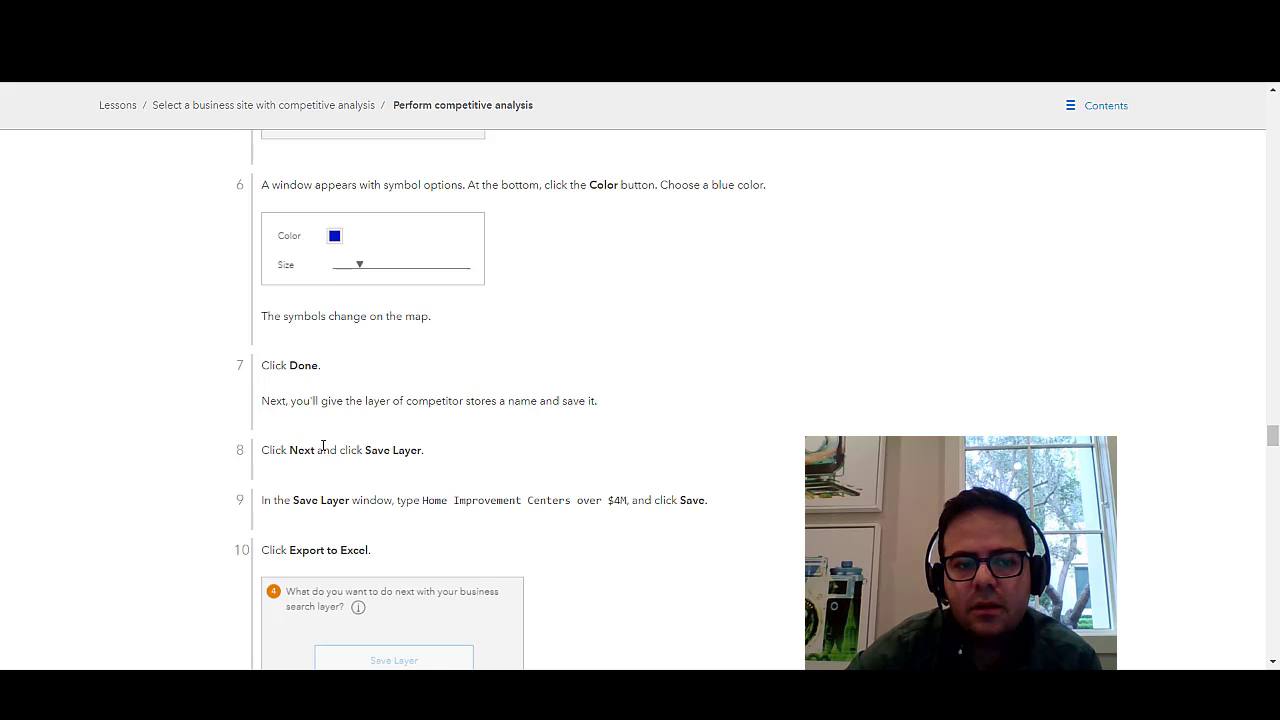
drag(371, 452, 420, 445)
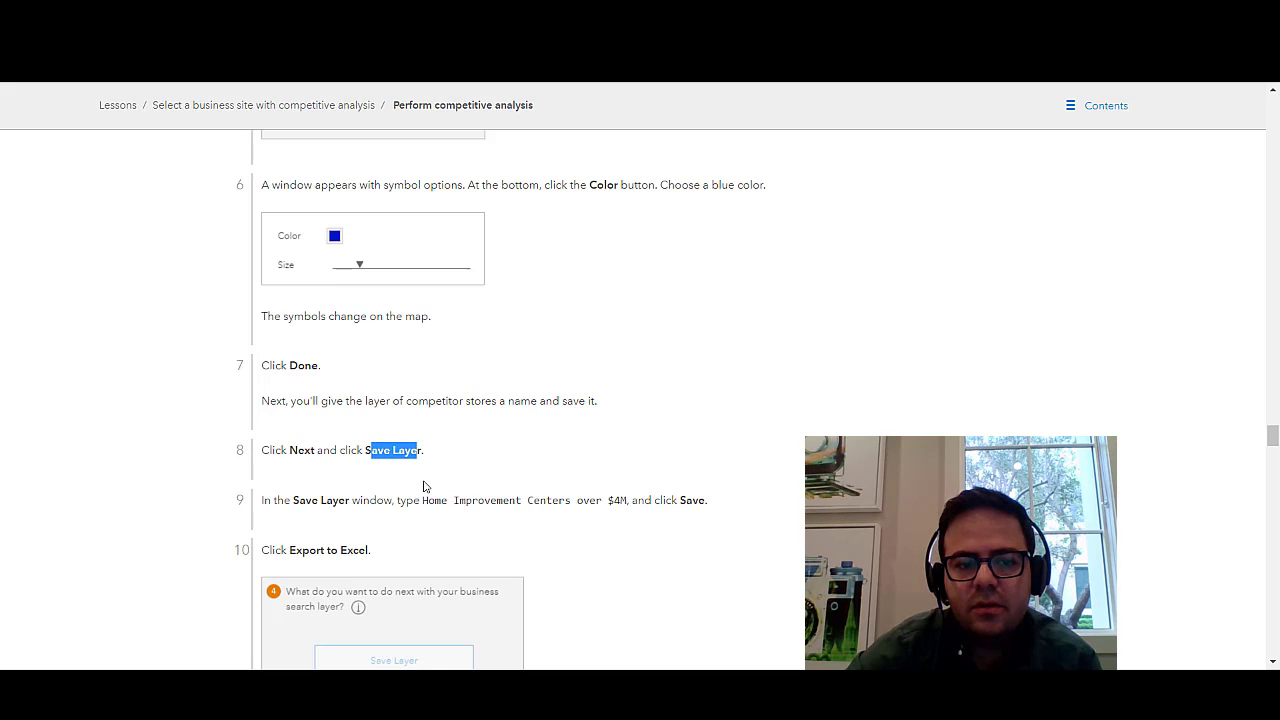
drag(423, 500, 628, 505)
key(ctrl+c)
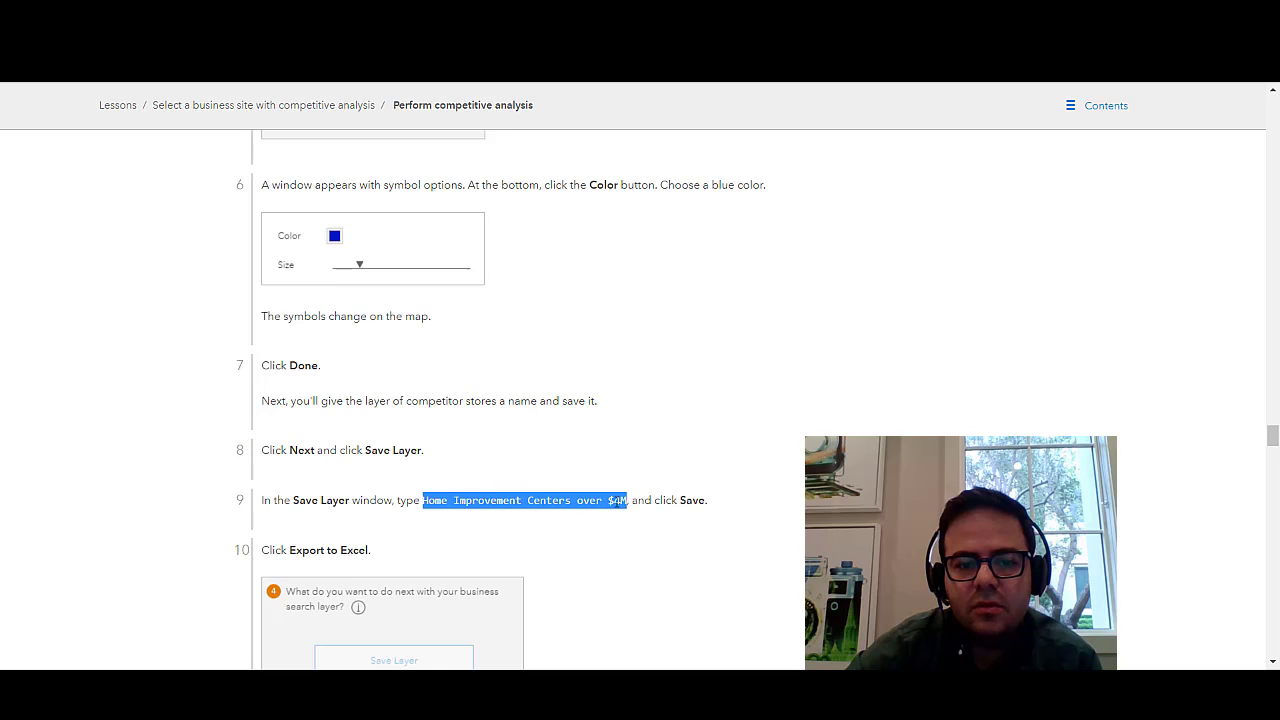
right_click(620, 505)
click(625, 514)
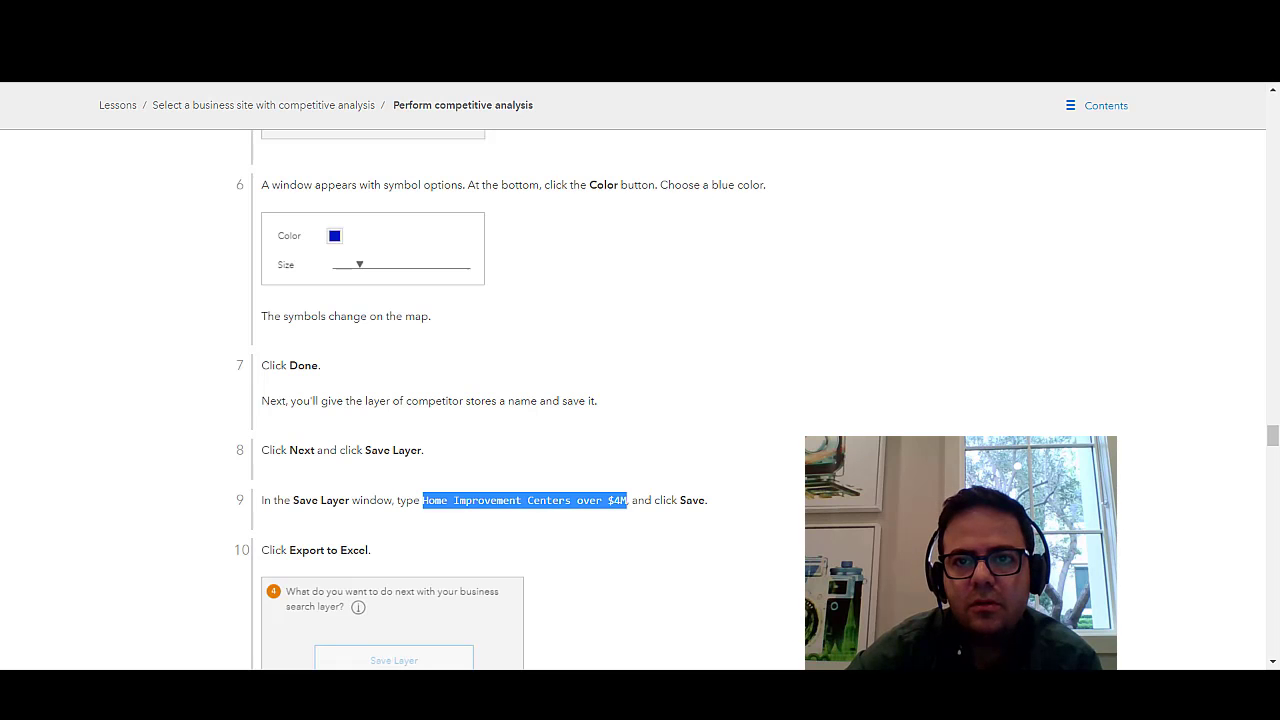
Step: Switch back to ArcGIS Business Analyst, accept the blue symbol and complete the styling stage of the business search
click(920, 16)
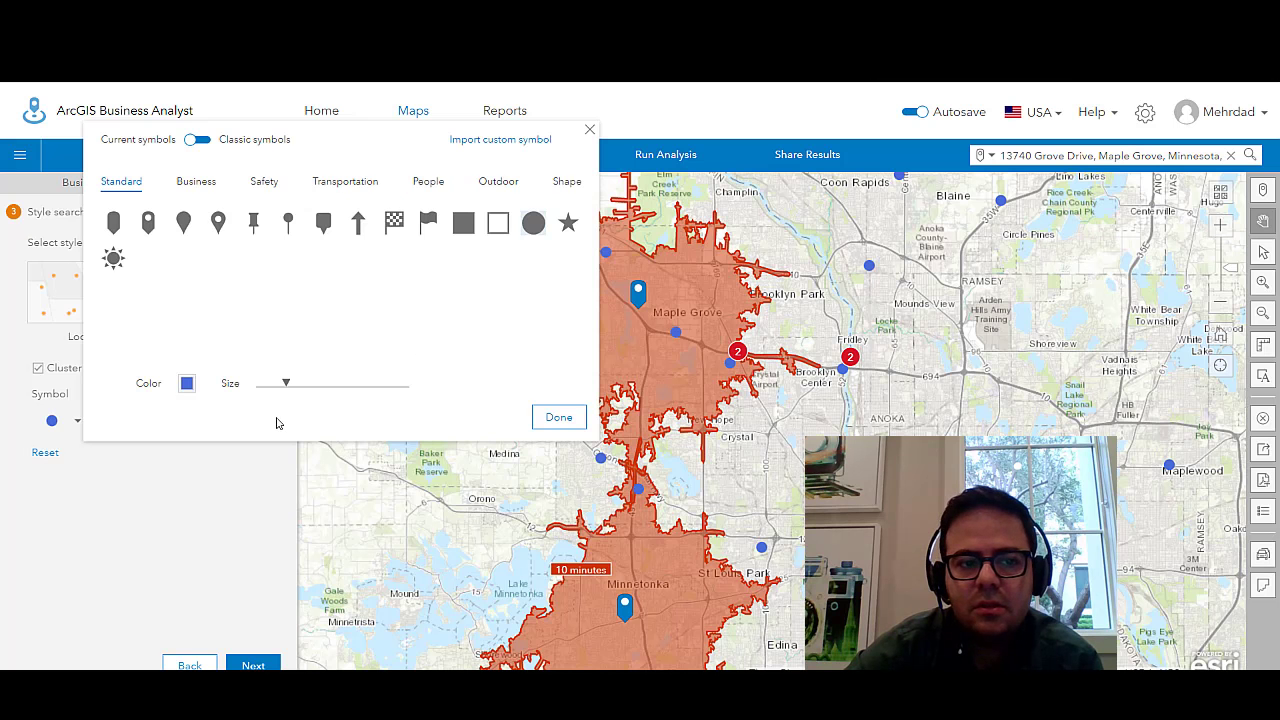
click(557, 420)
click(252, 665)
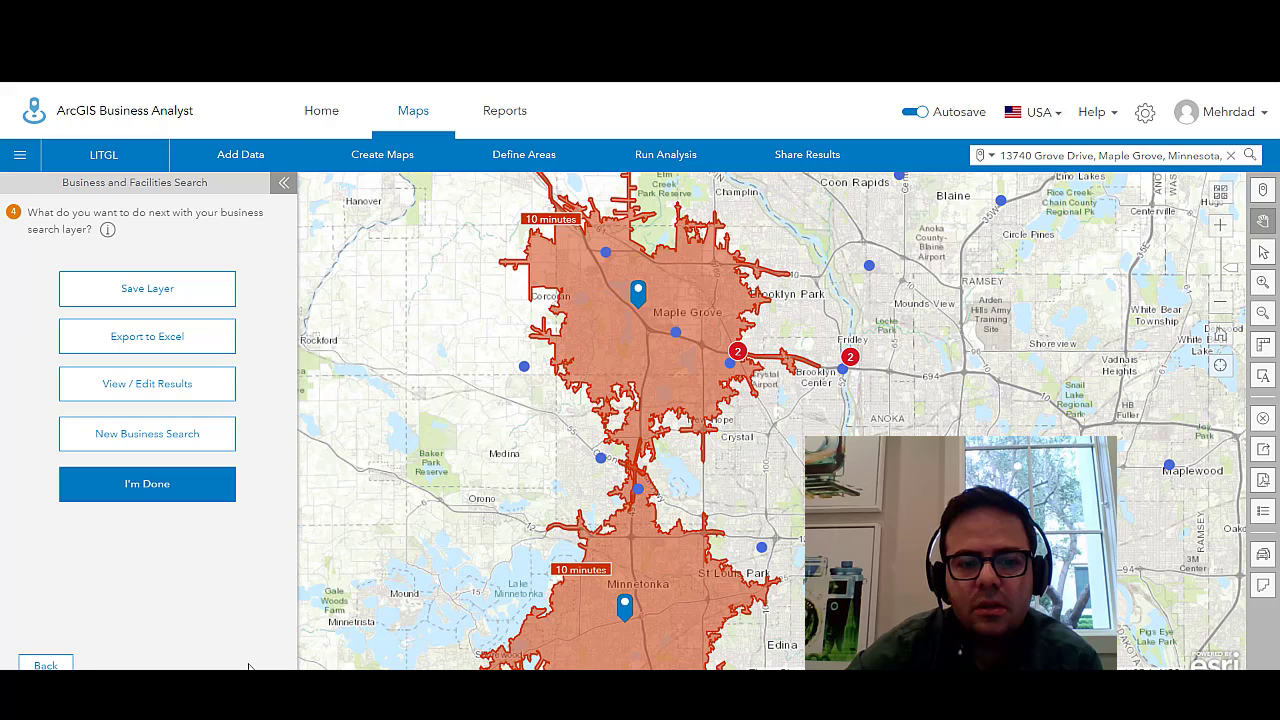
Step: Save the business search results as a layer named Home Improvement Centers over $4M 2
click(147, 295)
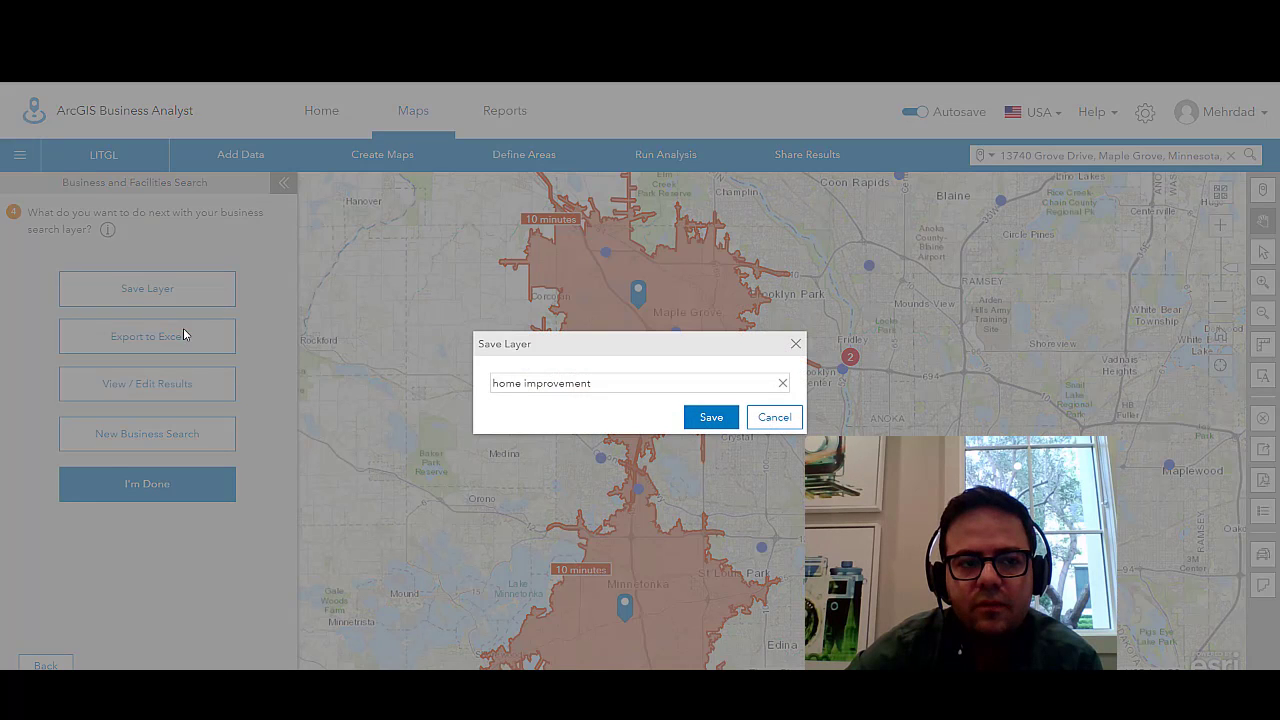
triple_click(561, 385)
right_click(561, 385)
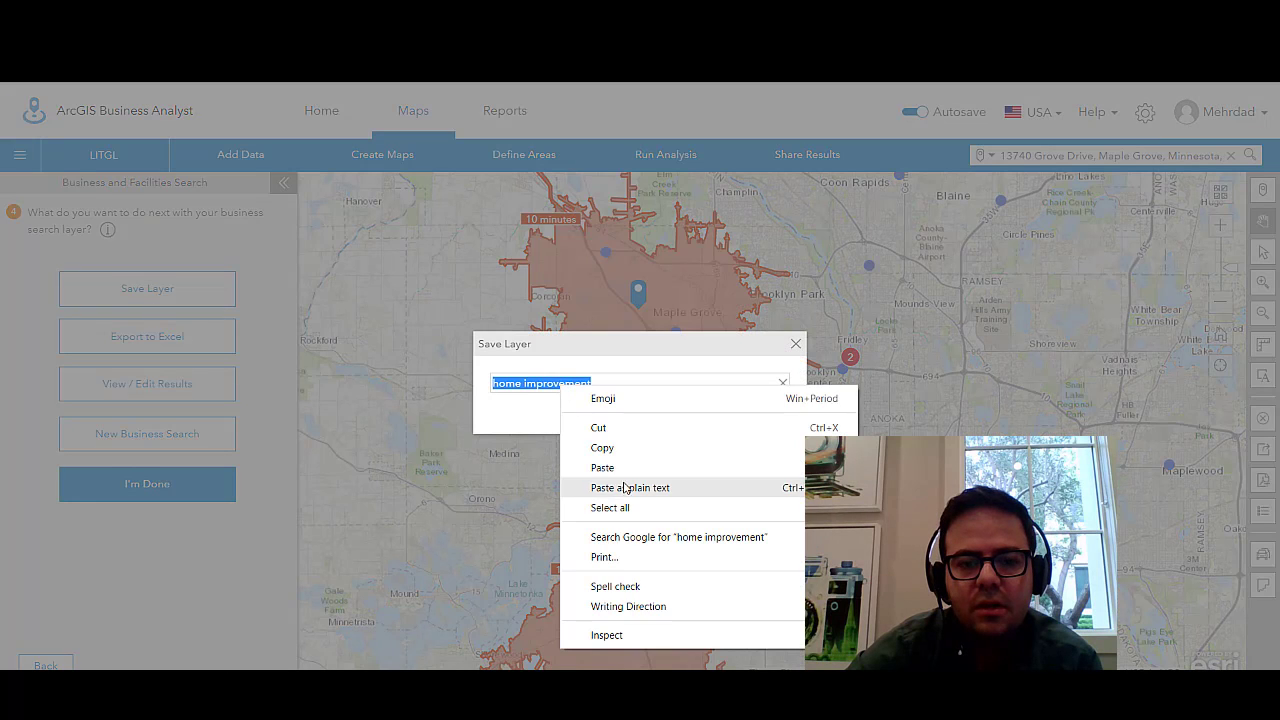
click(628, 487)
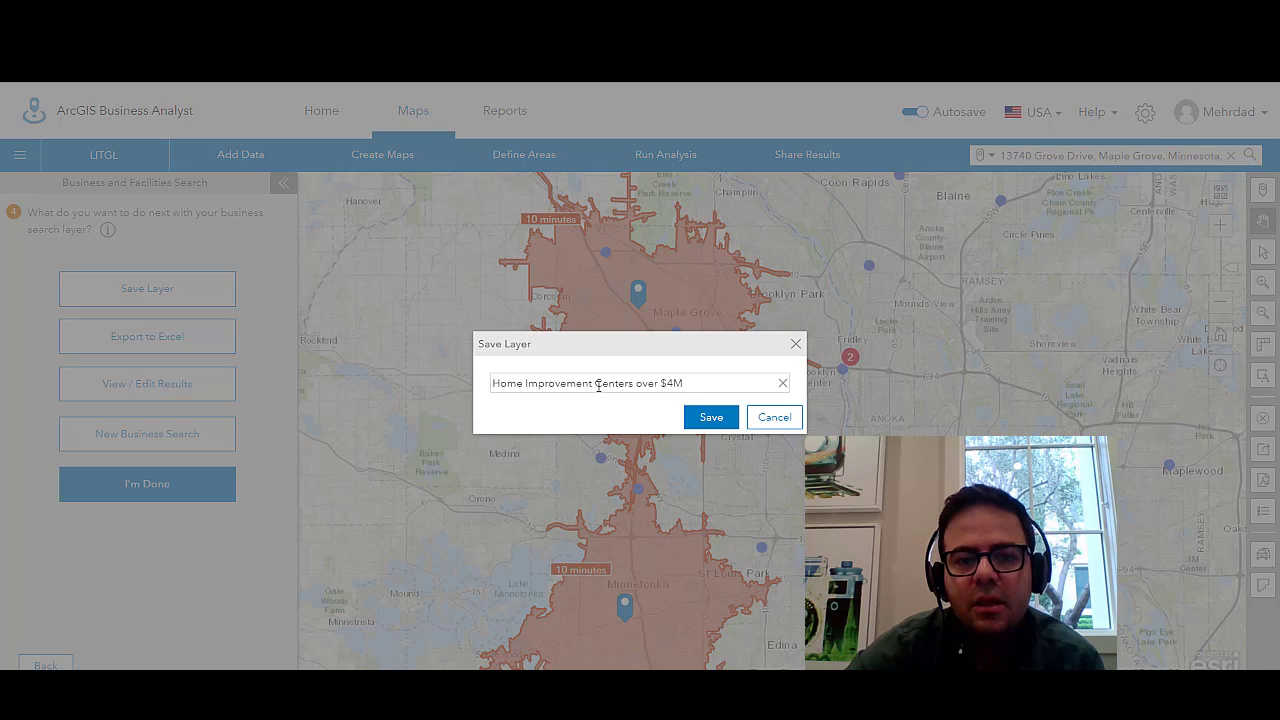
click(709, 420)
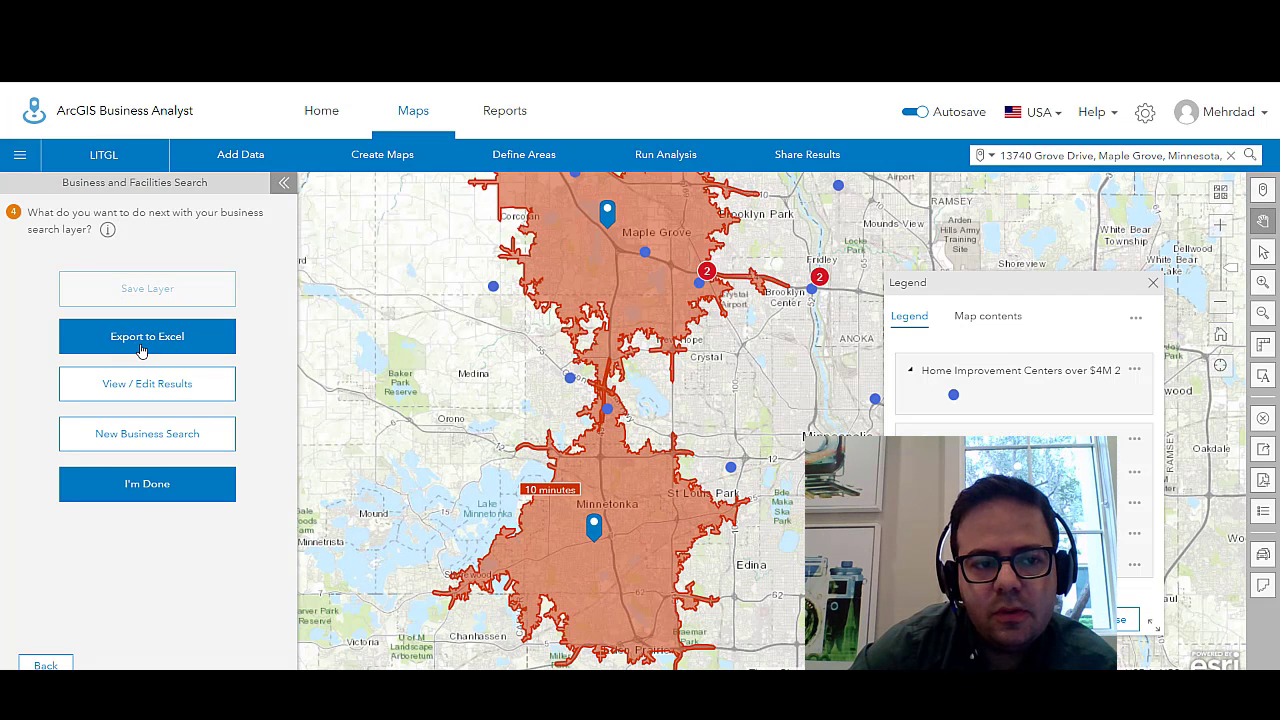
Step: Export the competitor layer to an Excel workbook, and open it to review the business records in A2:K19
click(141, 340)
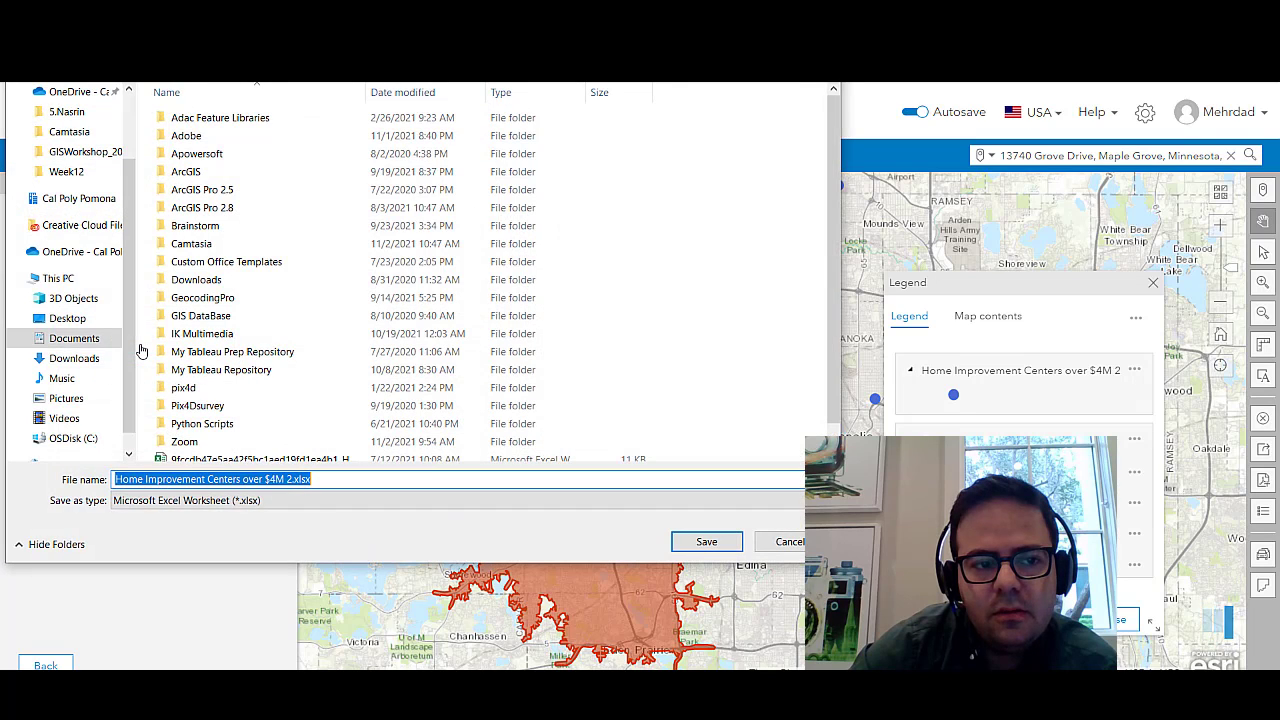
key(Return)
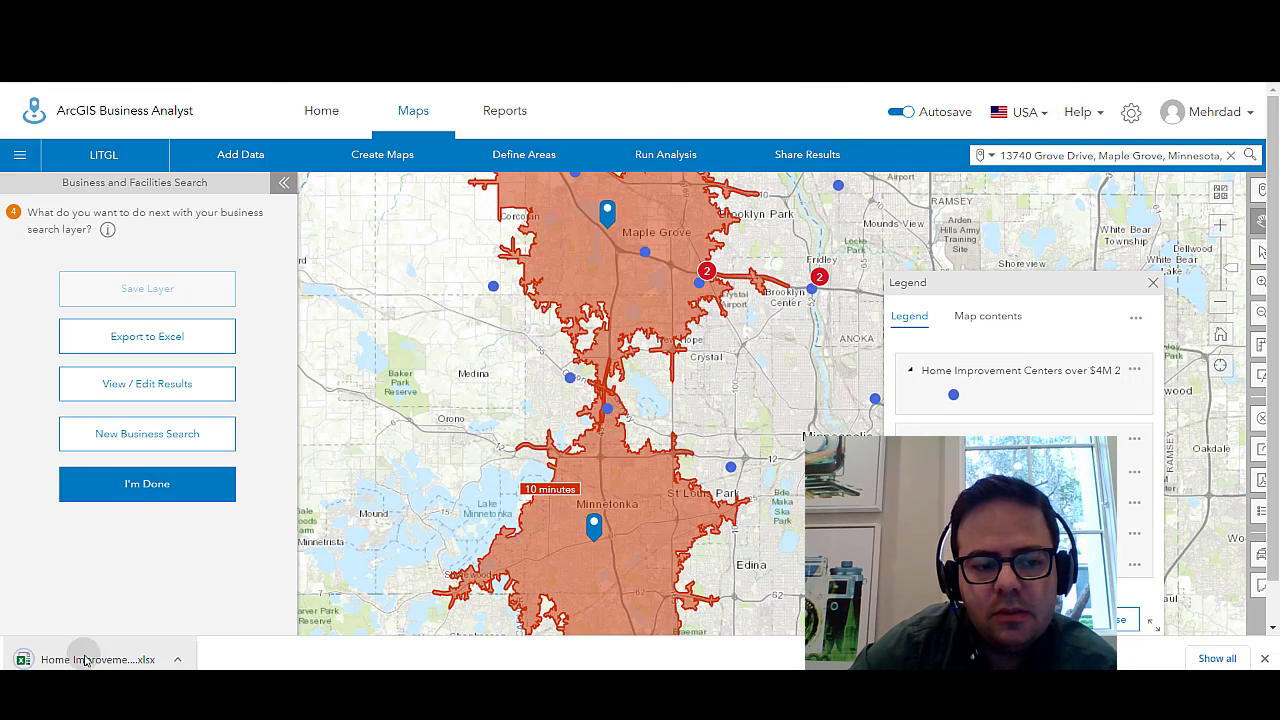
click(80, 658)
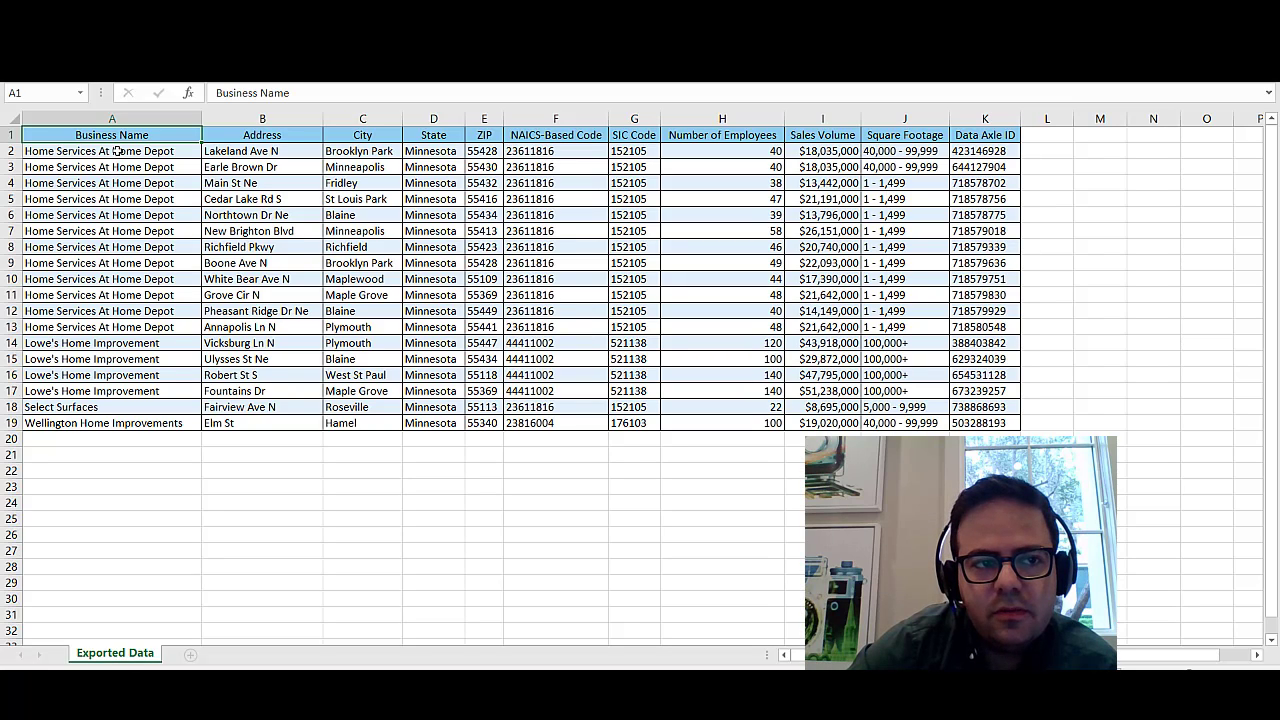
drag(118, 150, 975, 418)
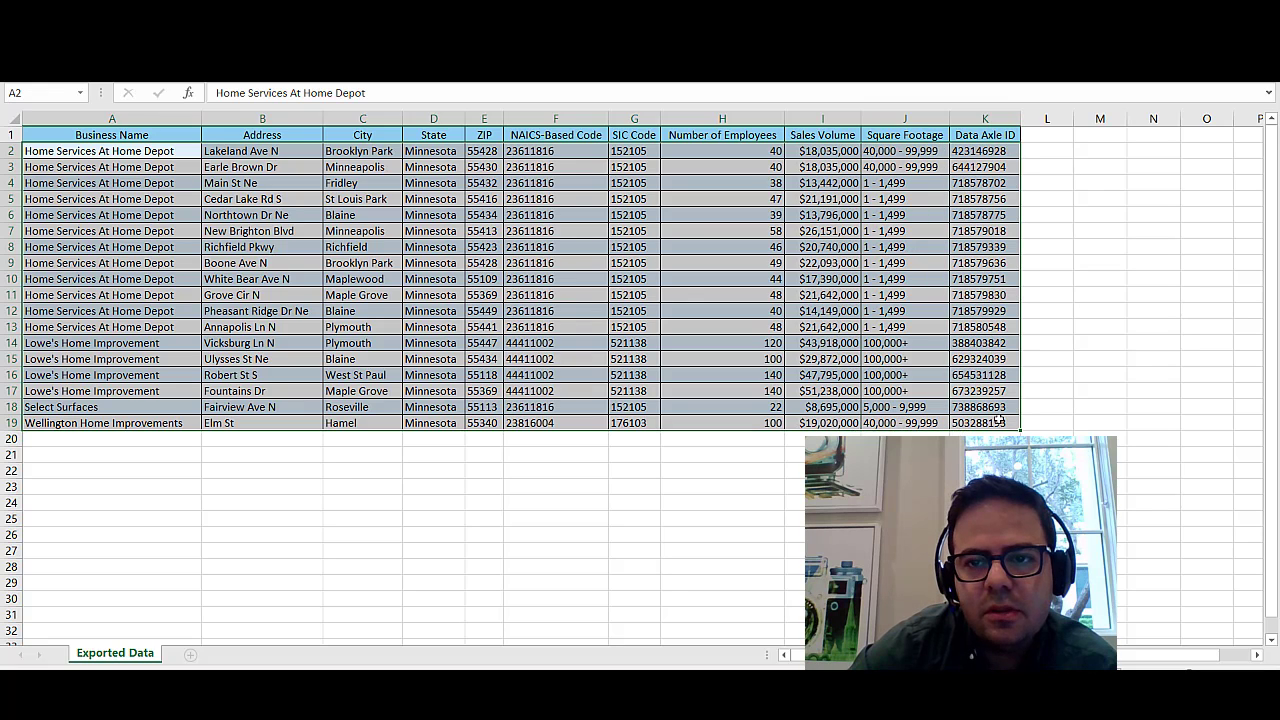
key(alt+F4)
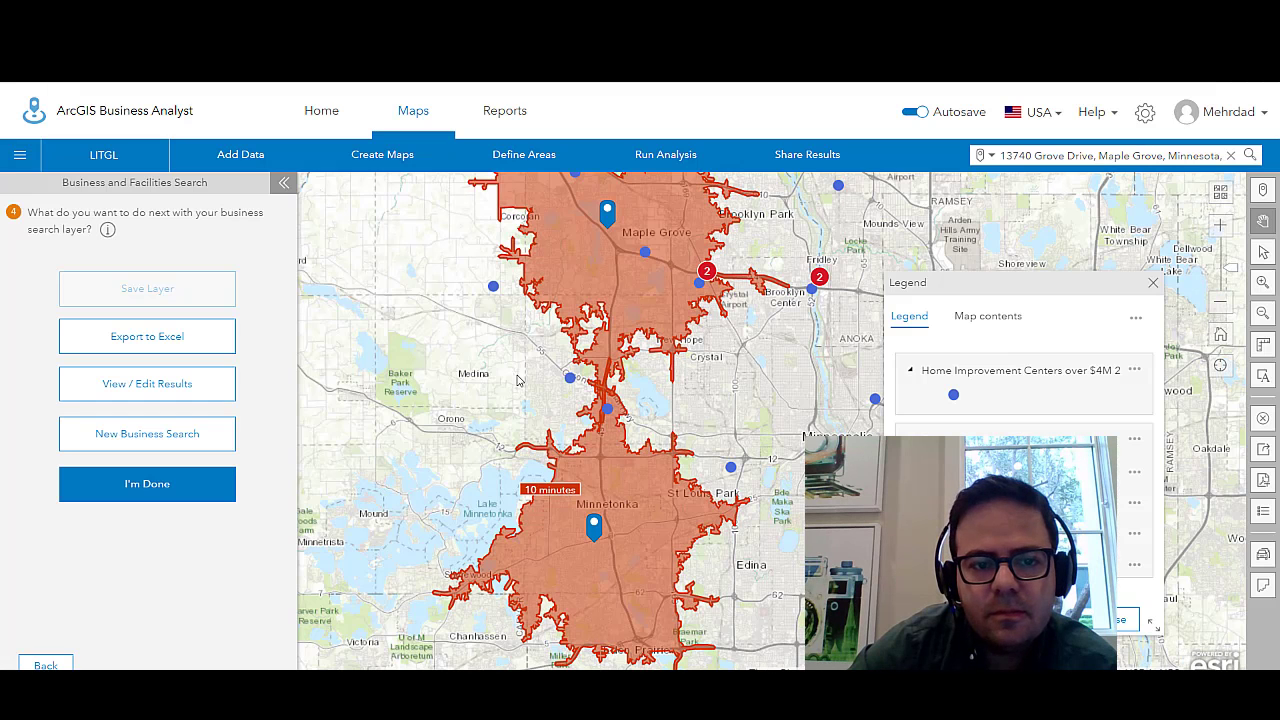
Step: Read lesson steps 10 and 11, and return to ArcGIS Business Analyst to finish the Business and Facilities Search
key(alt+Tab)
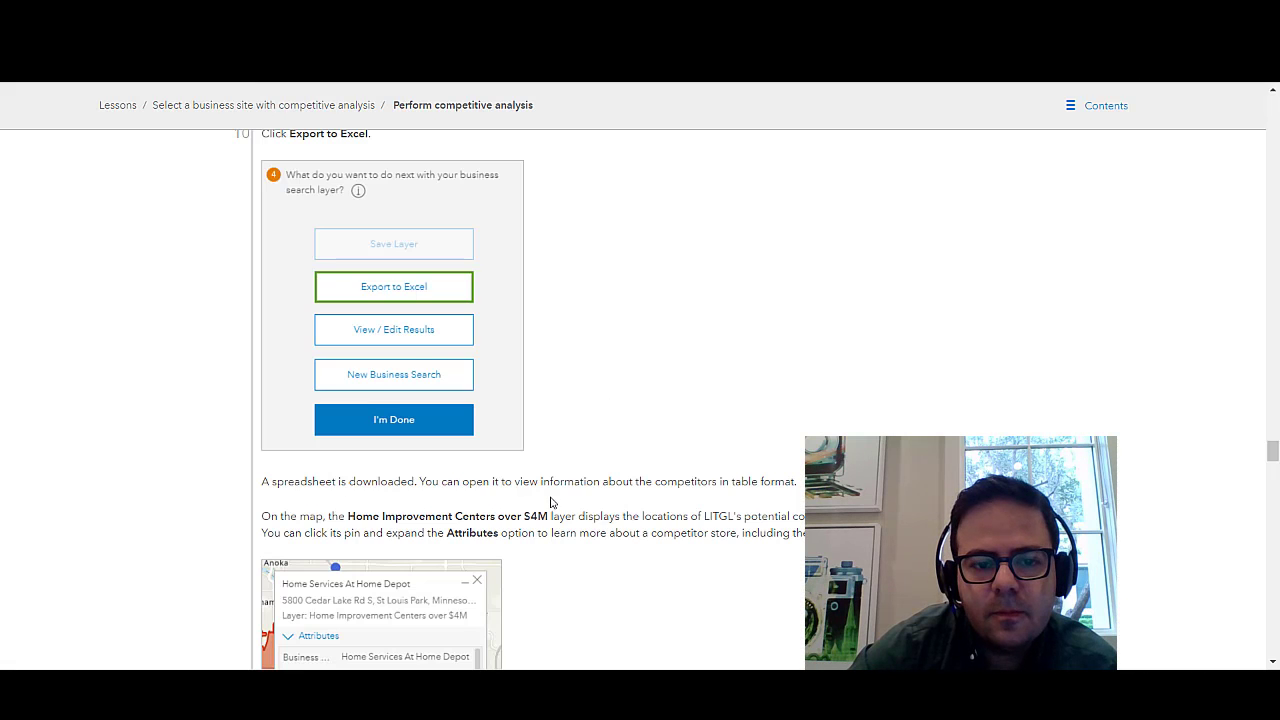
scroll(555, 504, down, 5)
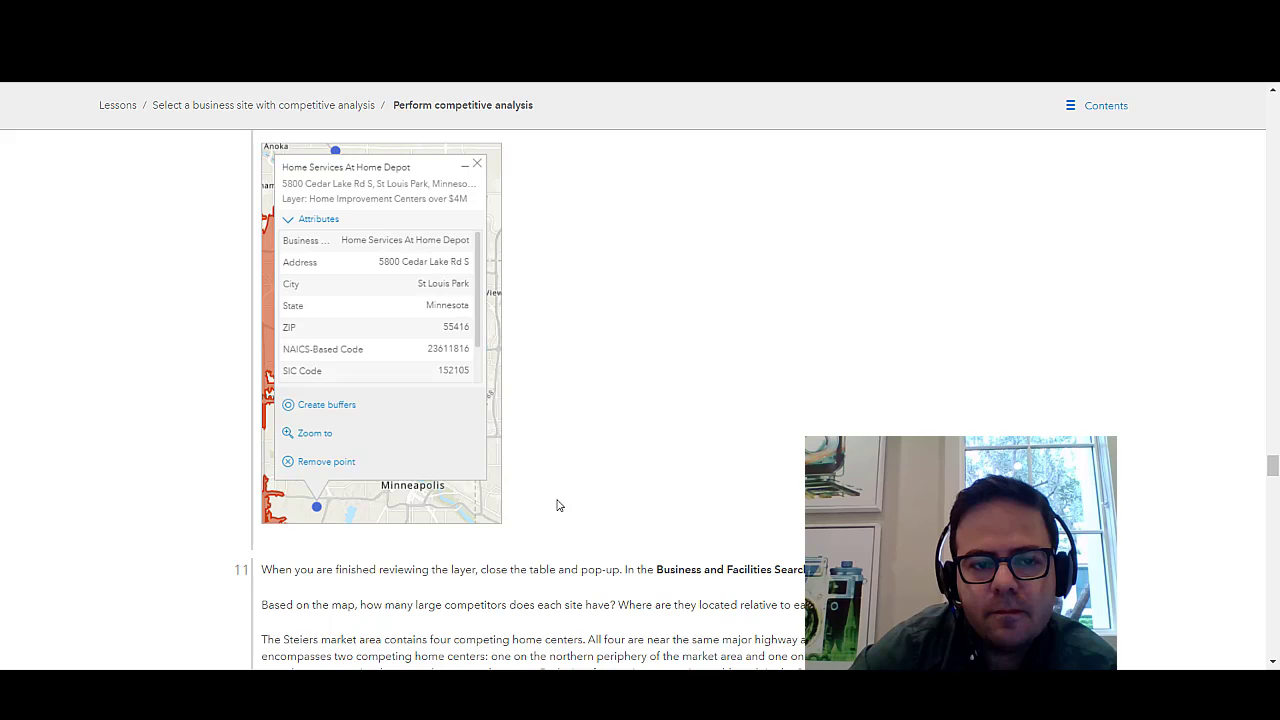
scroll(558, 505, down, 2)
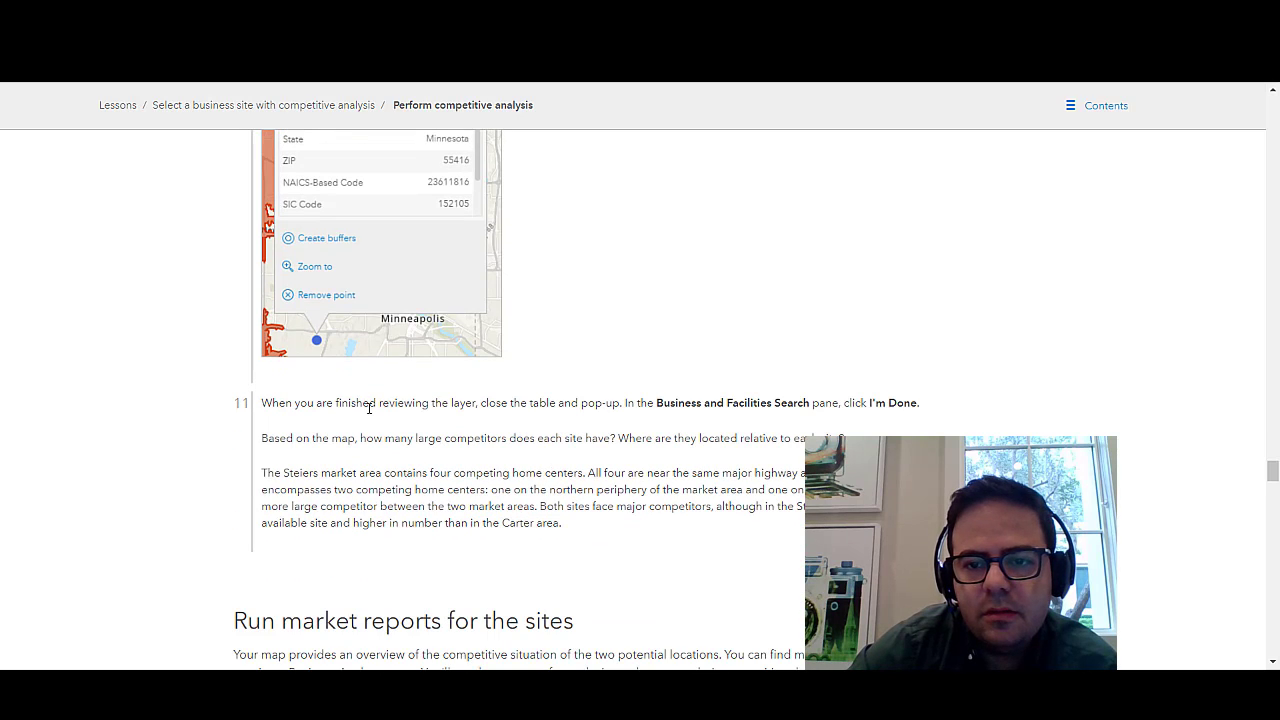
key(alt+Tab)
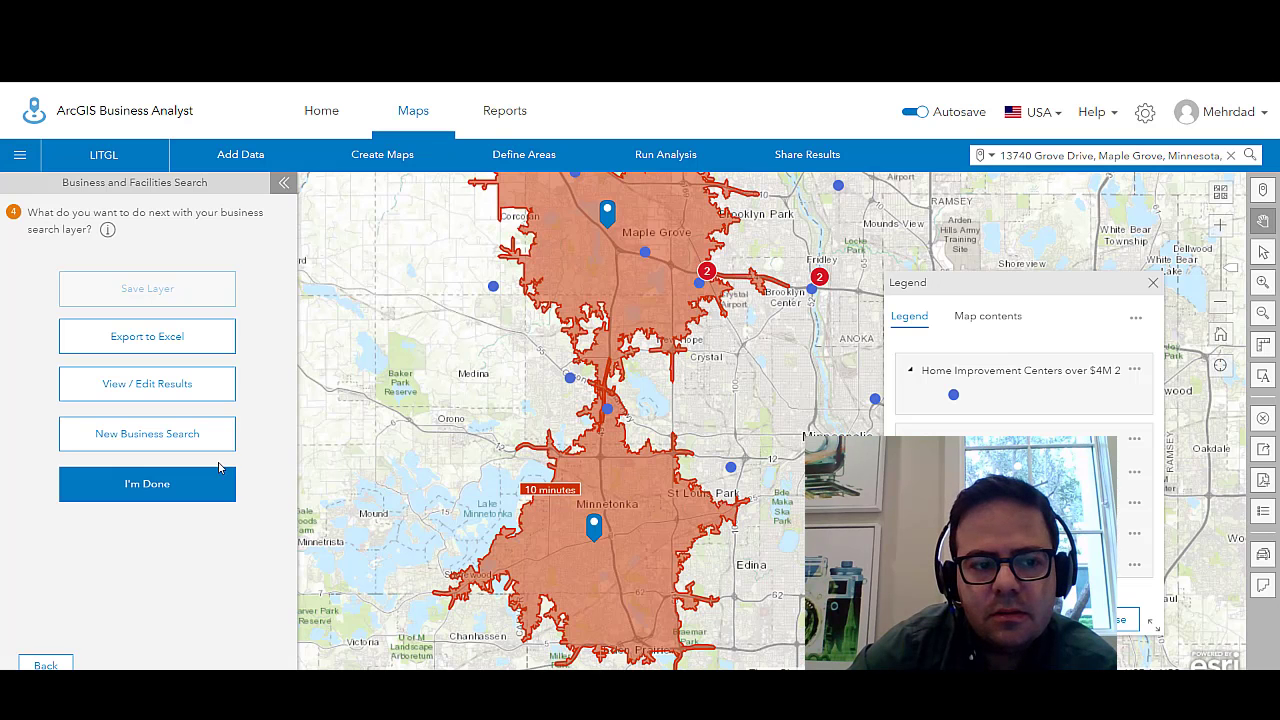
click(160, 487)
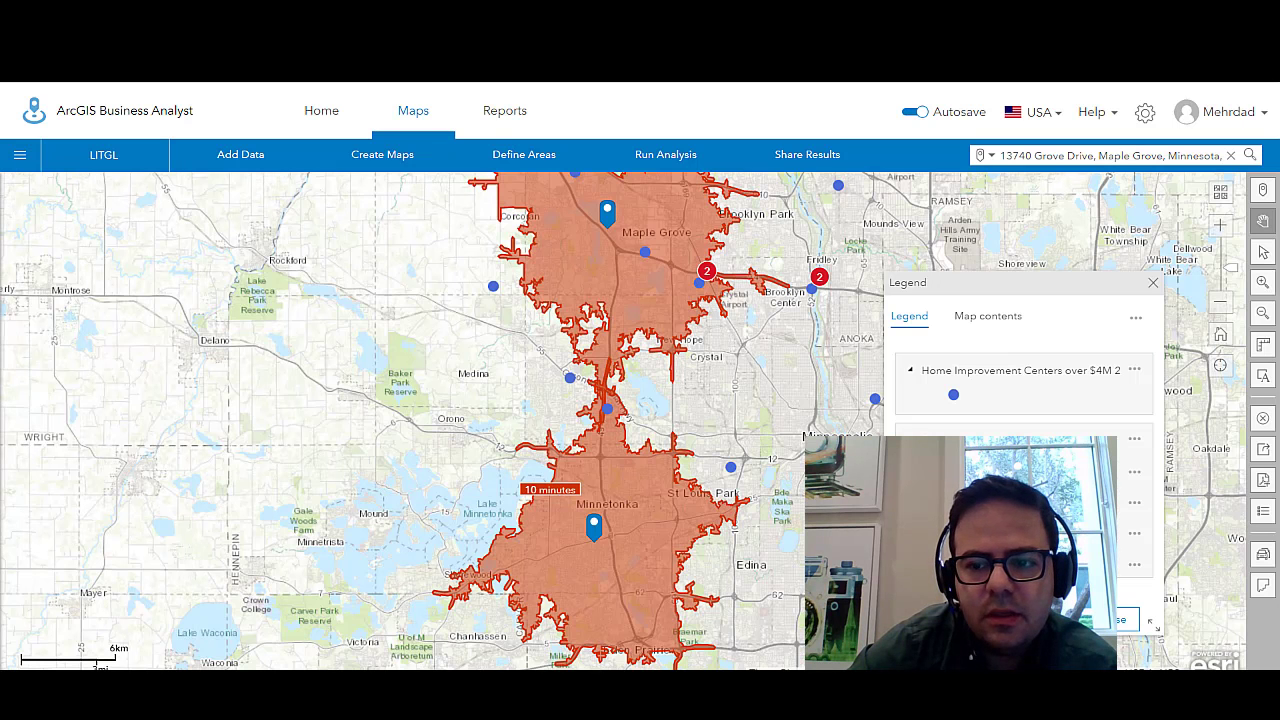
Step: Close the map legend, and read the opening steps of the lesson section Run market reports for the sites
click(1128, 620)
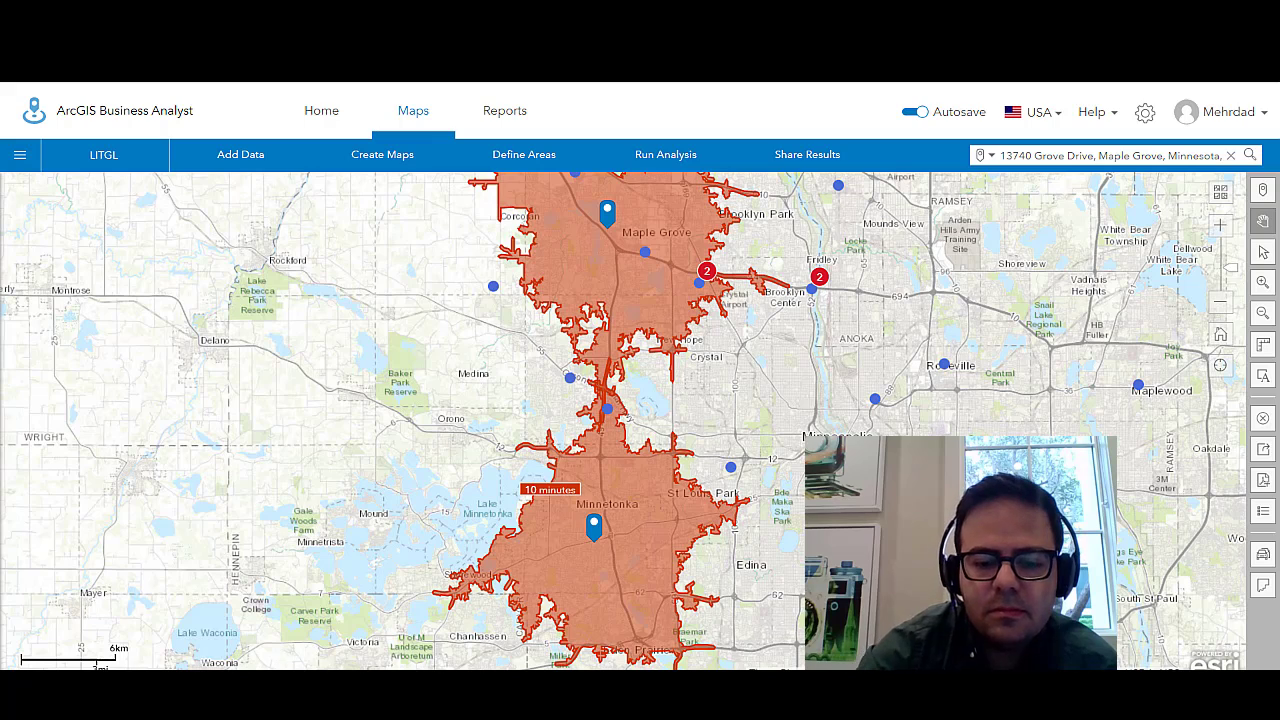
key(alt+Tab)
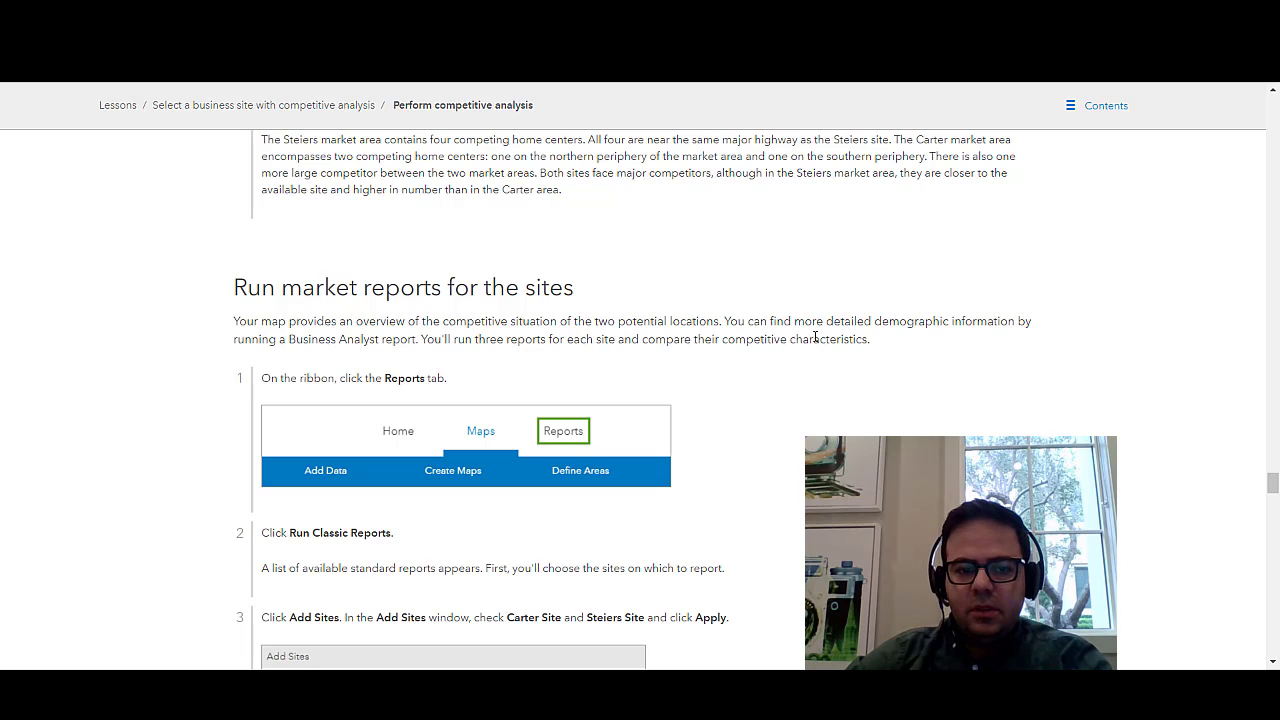
scroll(763, 420, down, 1)
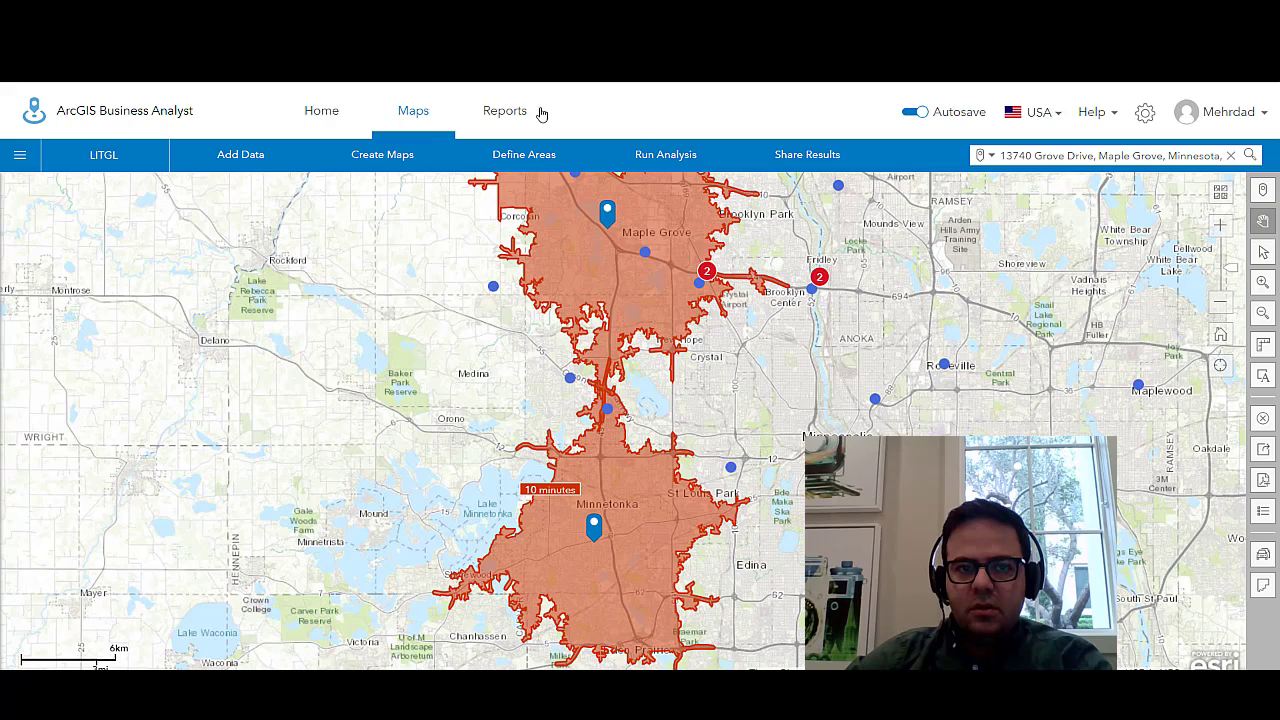
Step: Return to ArcGIS Business Analyst, open Run Classic Reports, and check which sites are selected for reporting
click(505, 114)
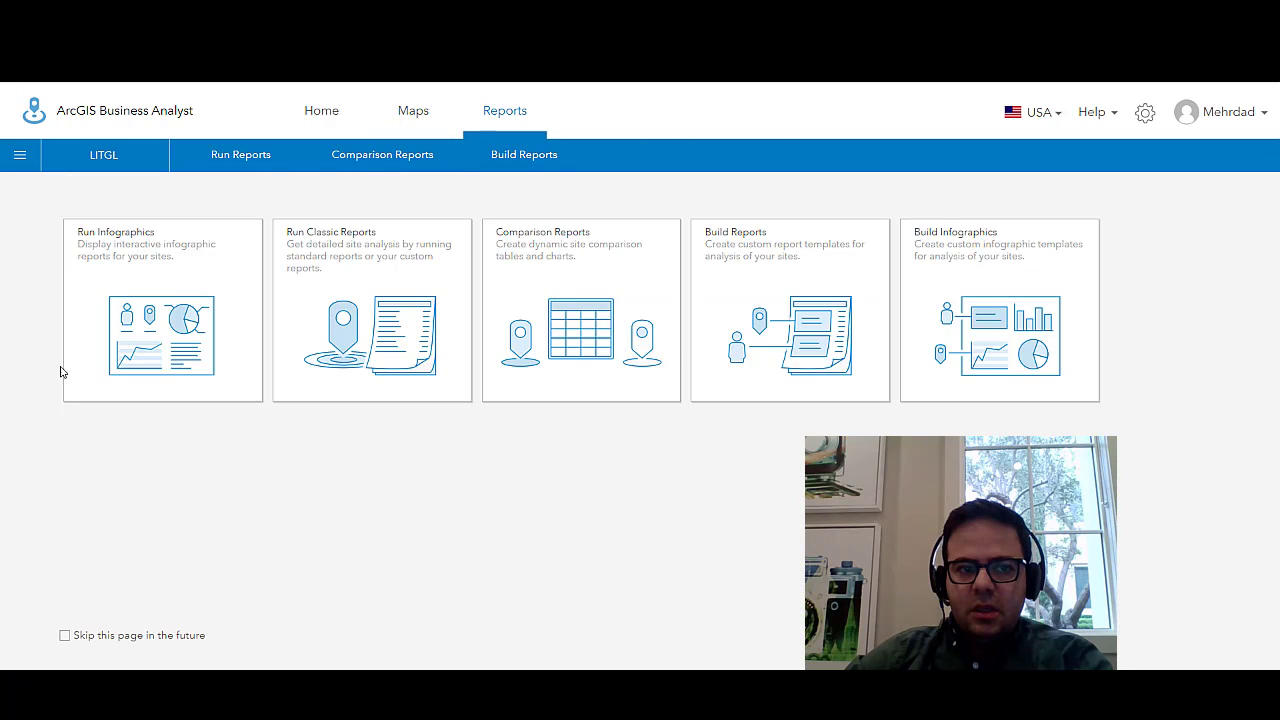
click(345, 283)
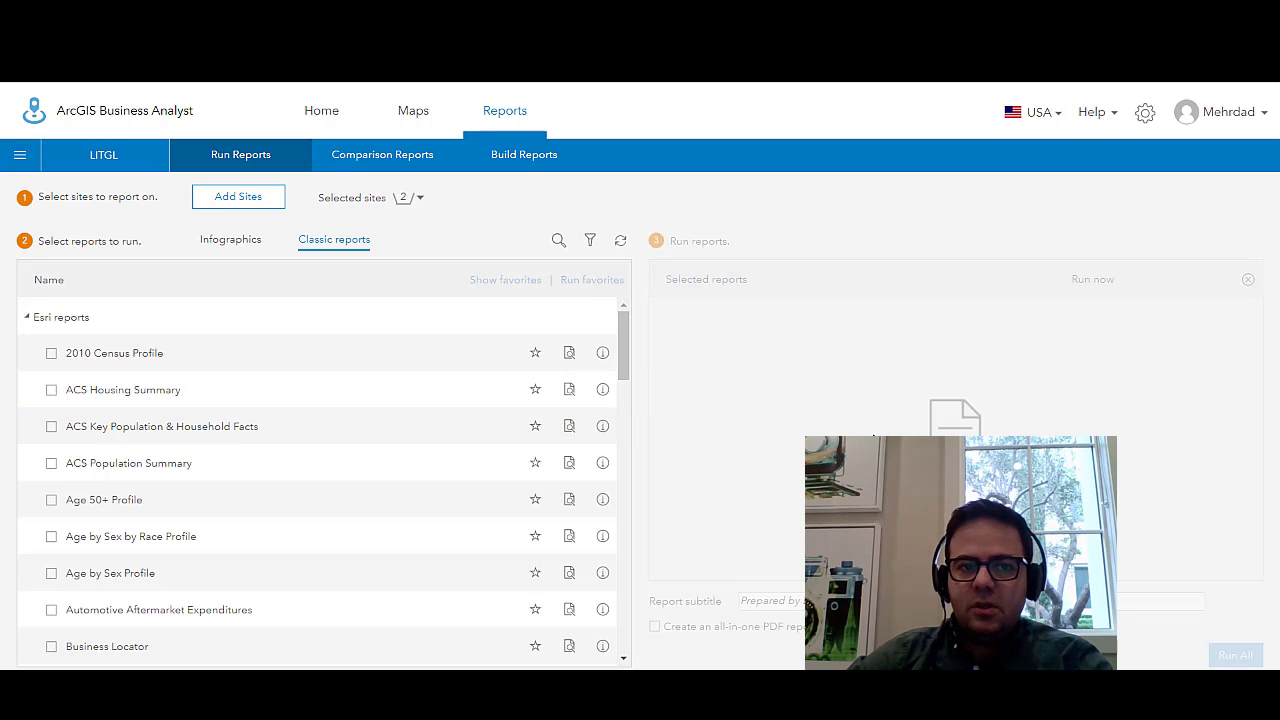
click(379, 202)
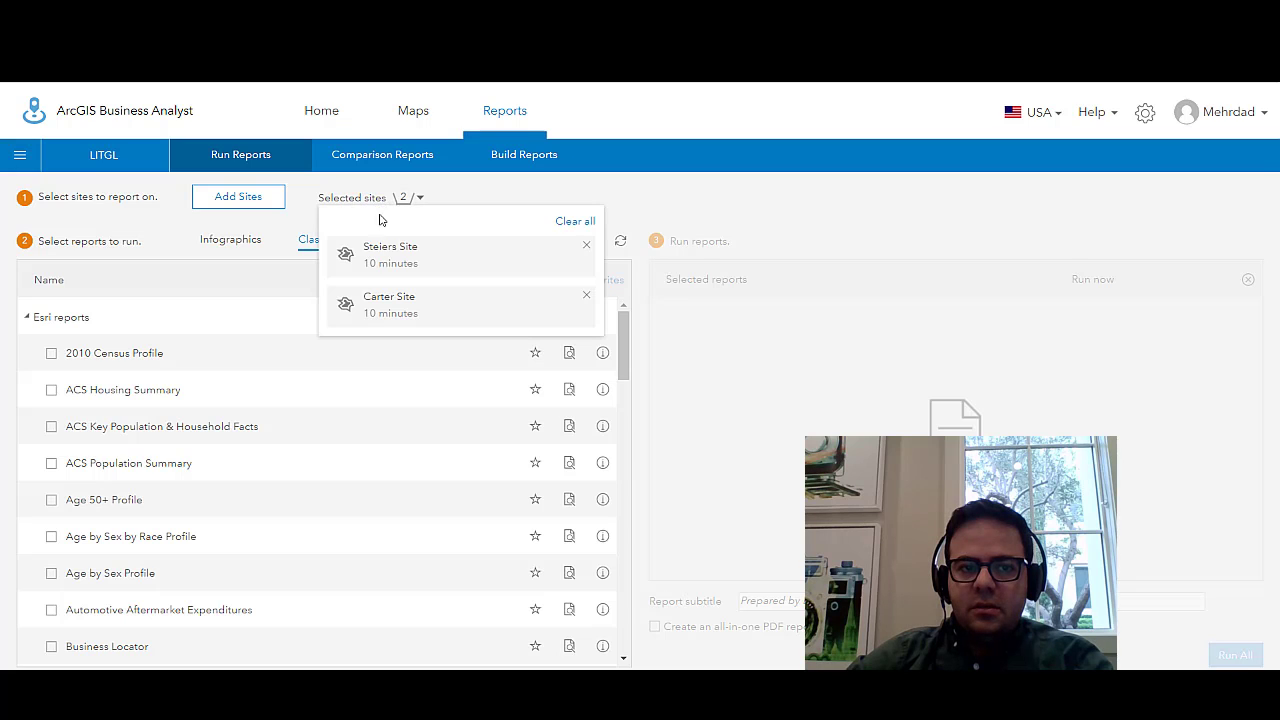
click(480, 194)
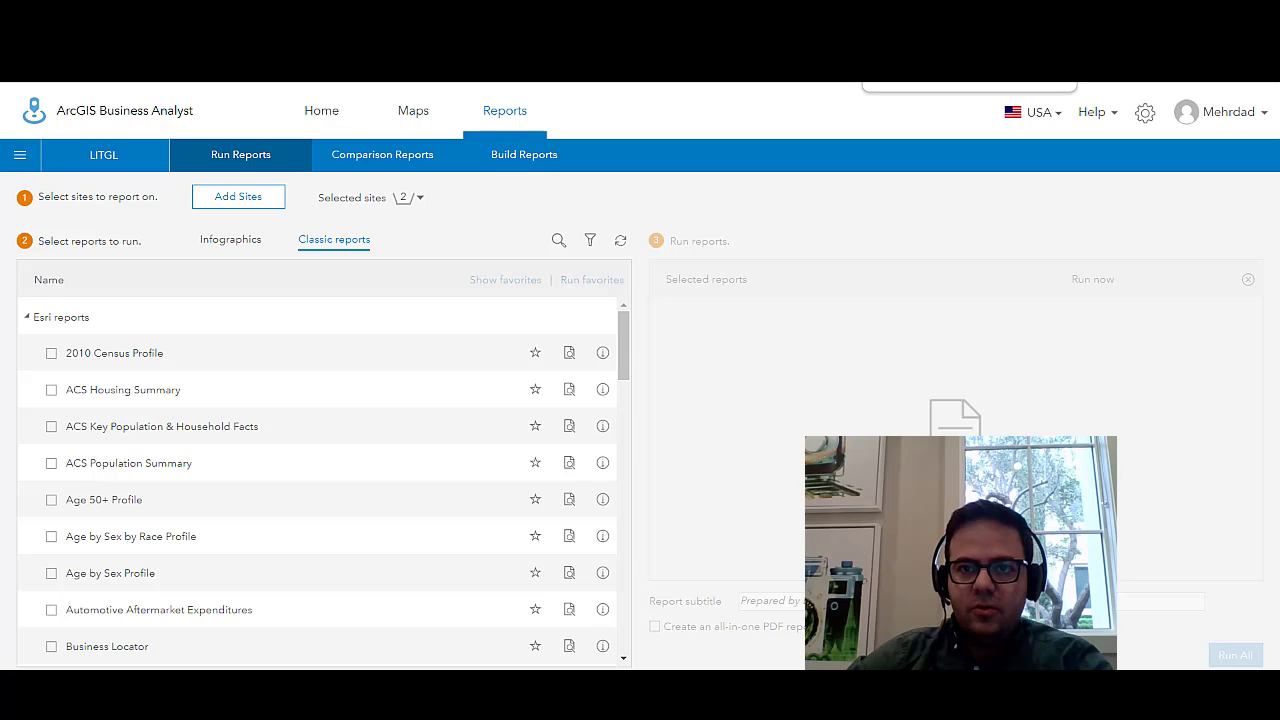
Step: Switch to the Esri lesson and read steps 3 and 4 on adding sites and choosing the three reports to run
click(880, 16)
scroll(757, 463, down, 1)
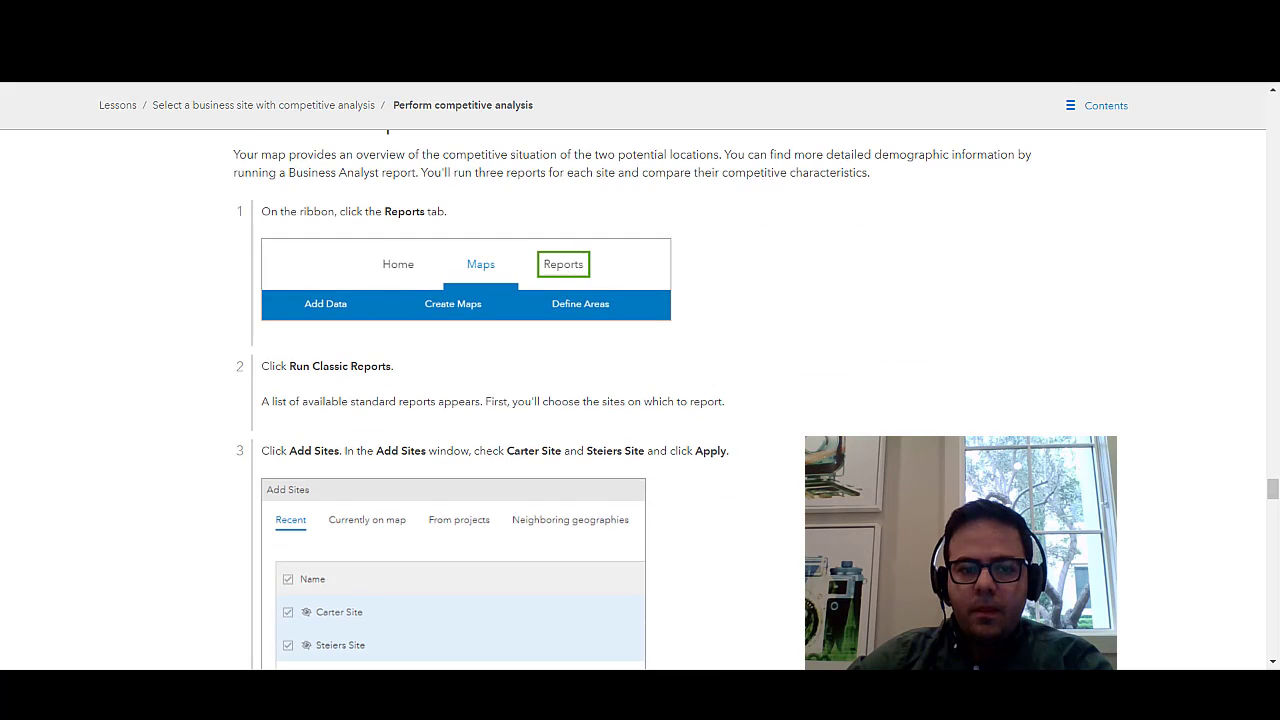
scroll(757, 460, down, 2)
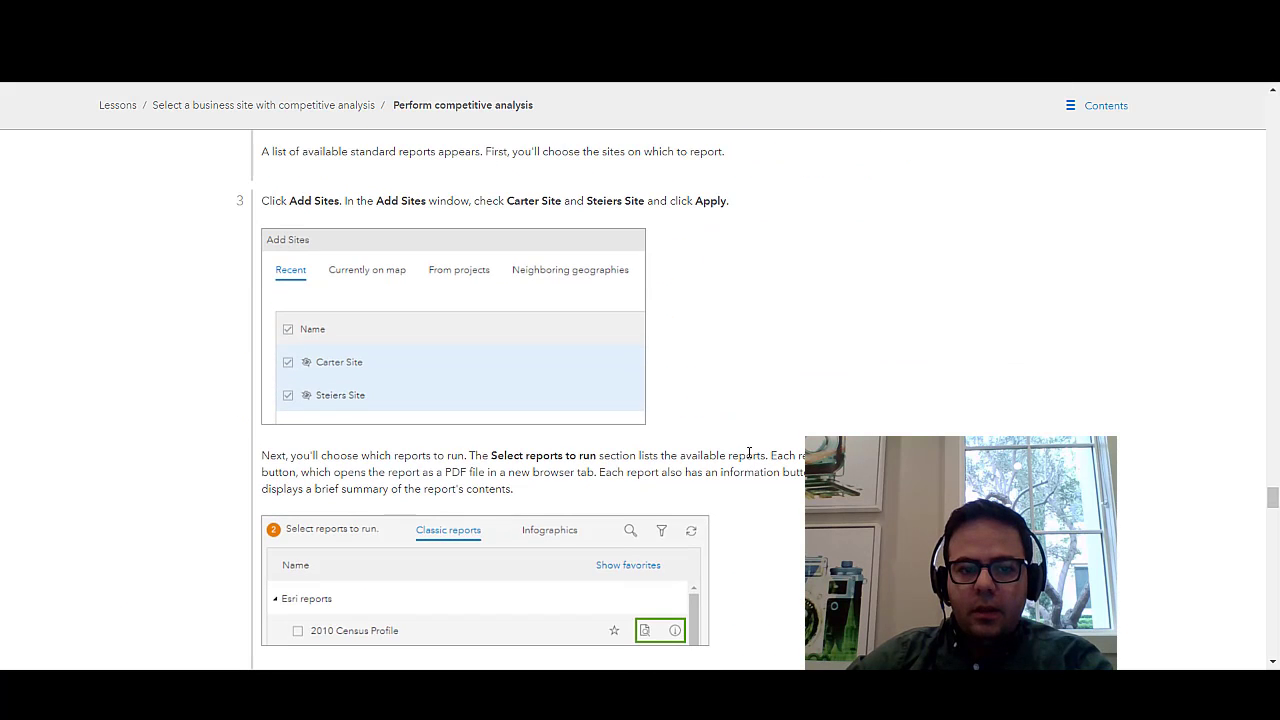
scroll(749, 454, down, 1)
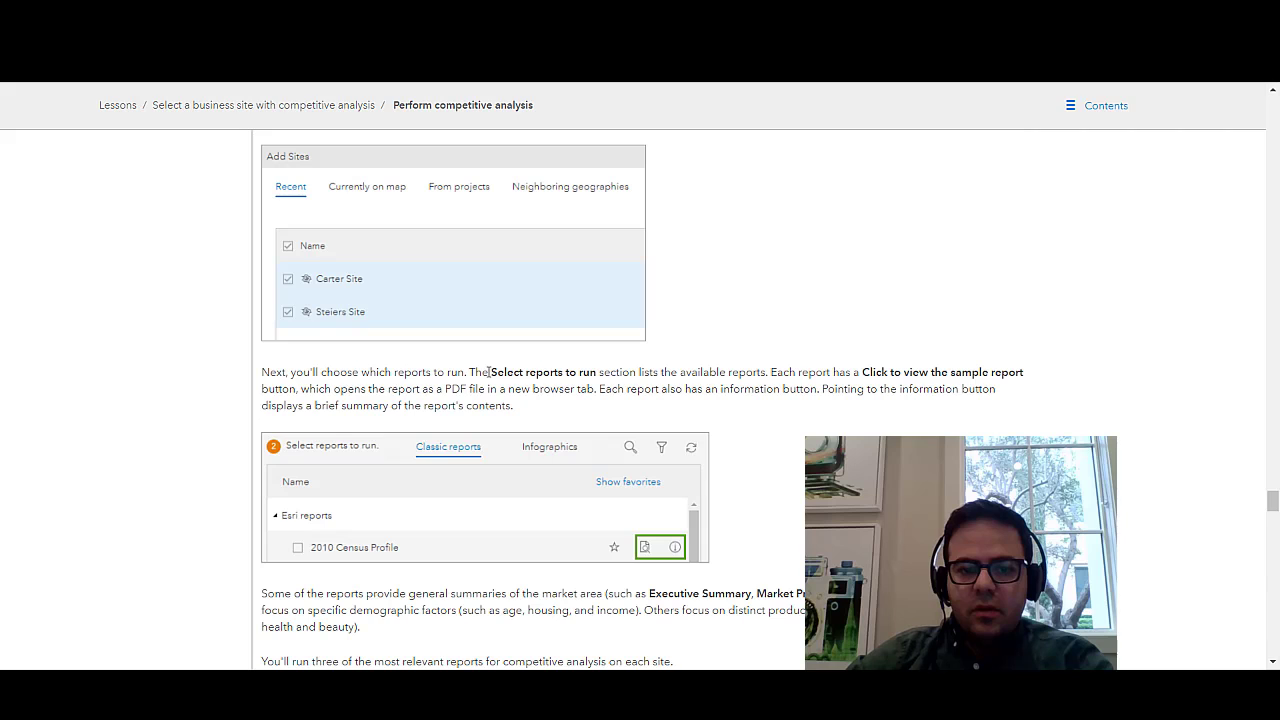
scroll(689, 400, up, 1)
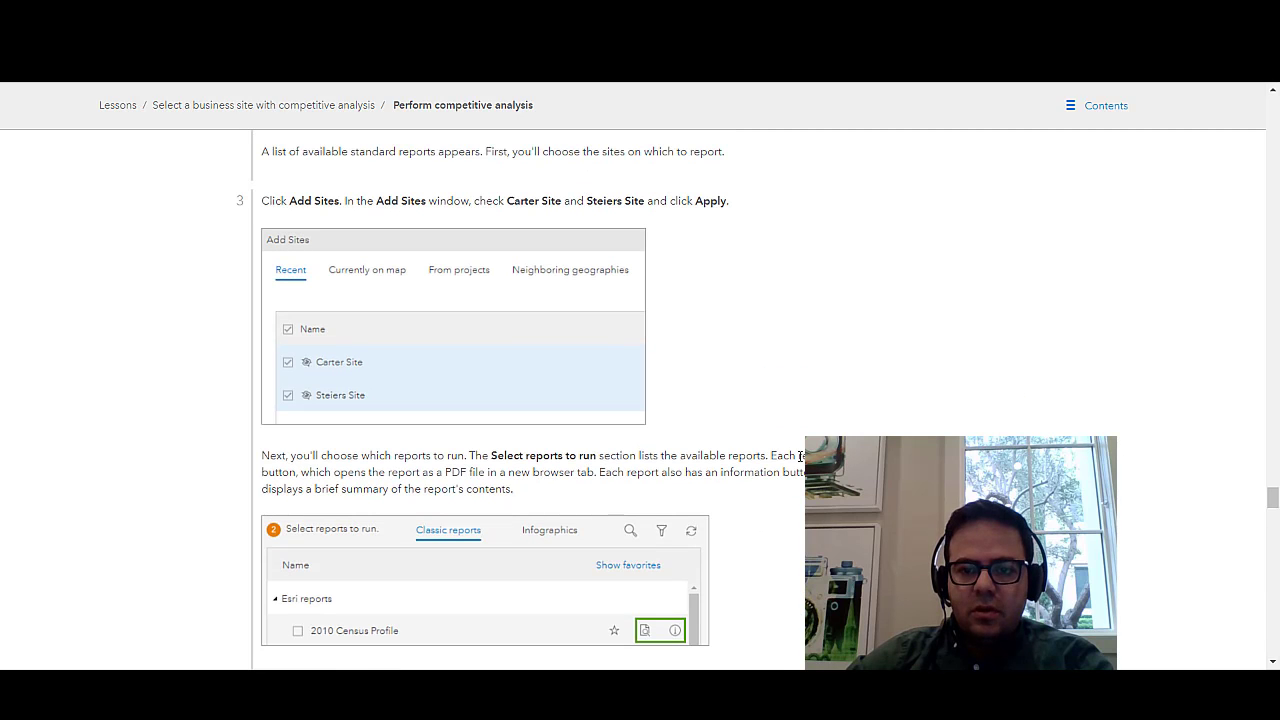
scroll(373, 455, down, 4)
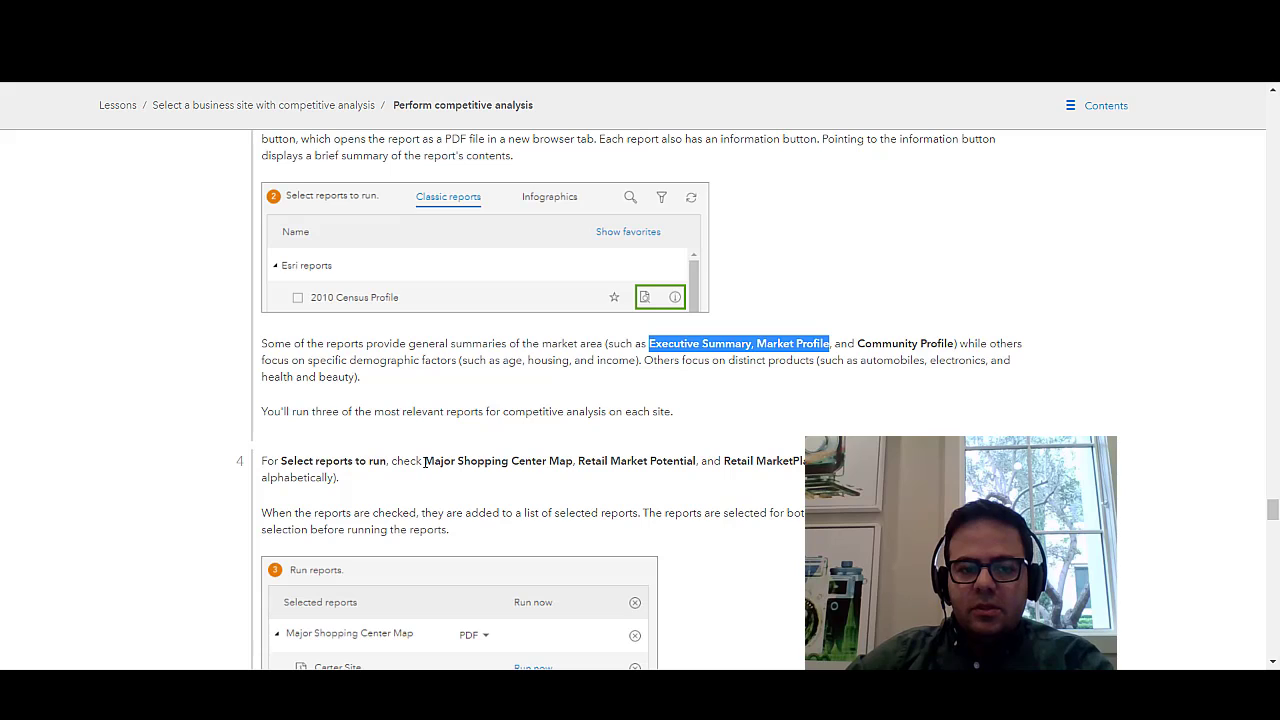
drag(425, 462, 810, 465)
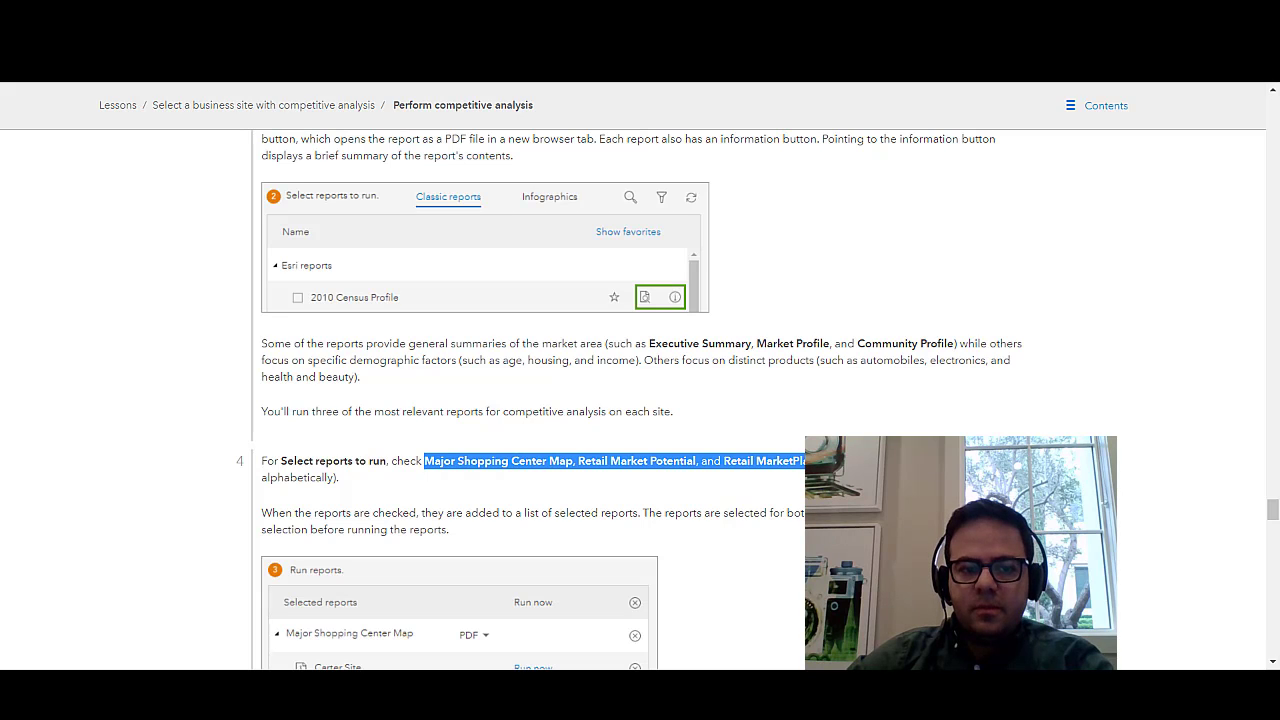
Step: Back in ArcGIS Business Analyst, select the Site Map, Retail Market Potential and Retail MarketPlace Profile reports and run them all for both sites
key(alt+Tab)
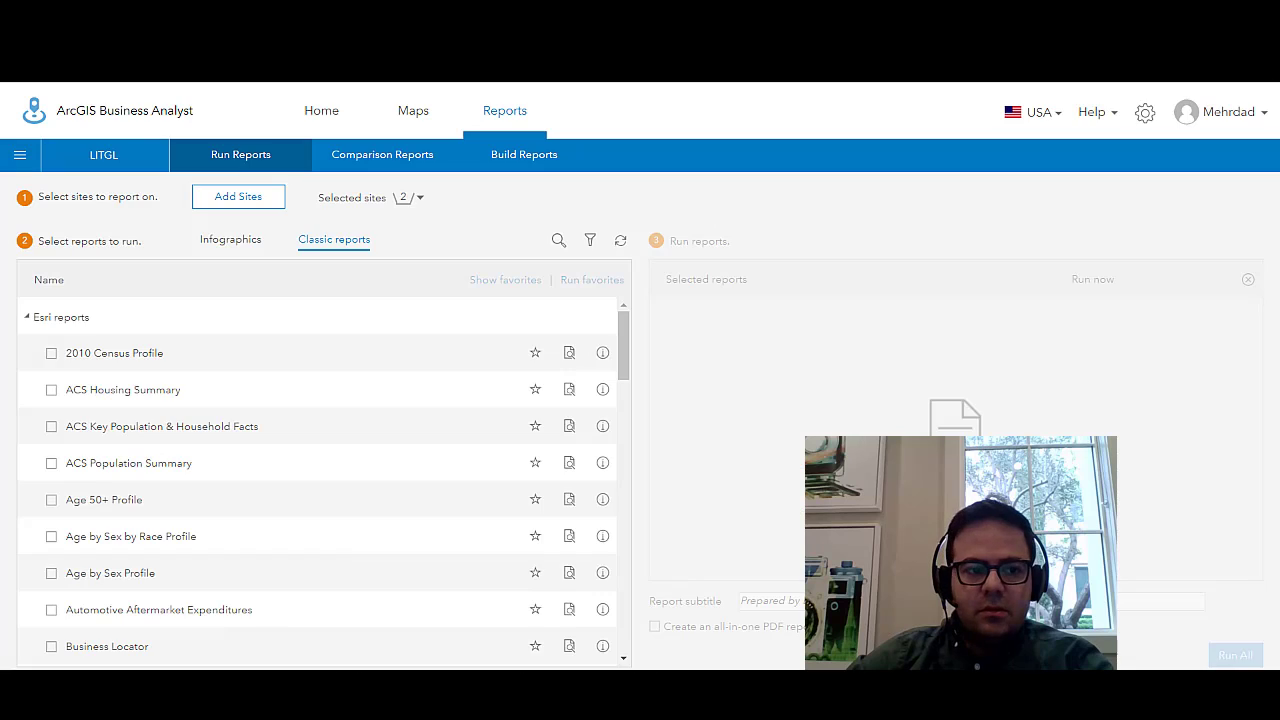
scroll(251, 543, down, 7)
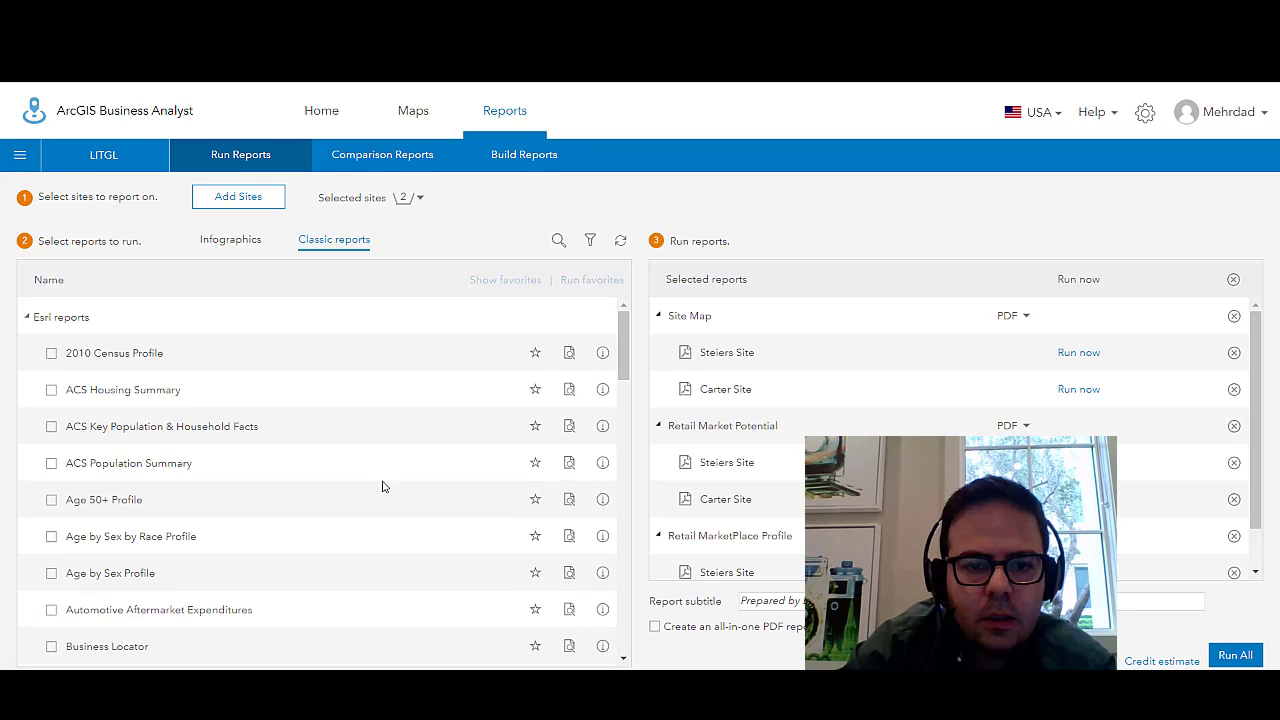
scroll(349, 505, down, 6)
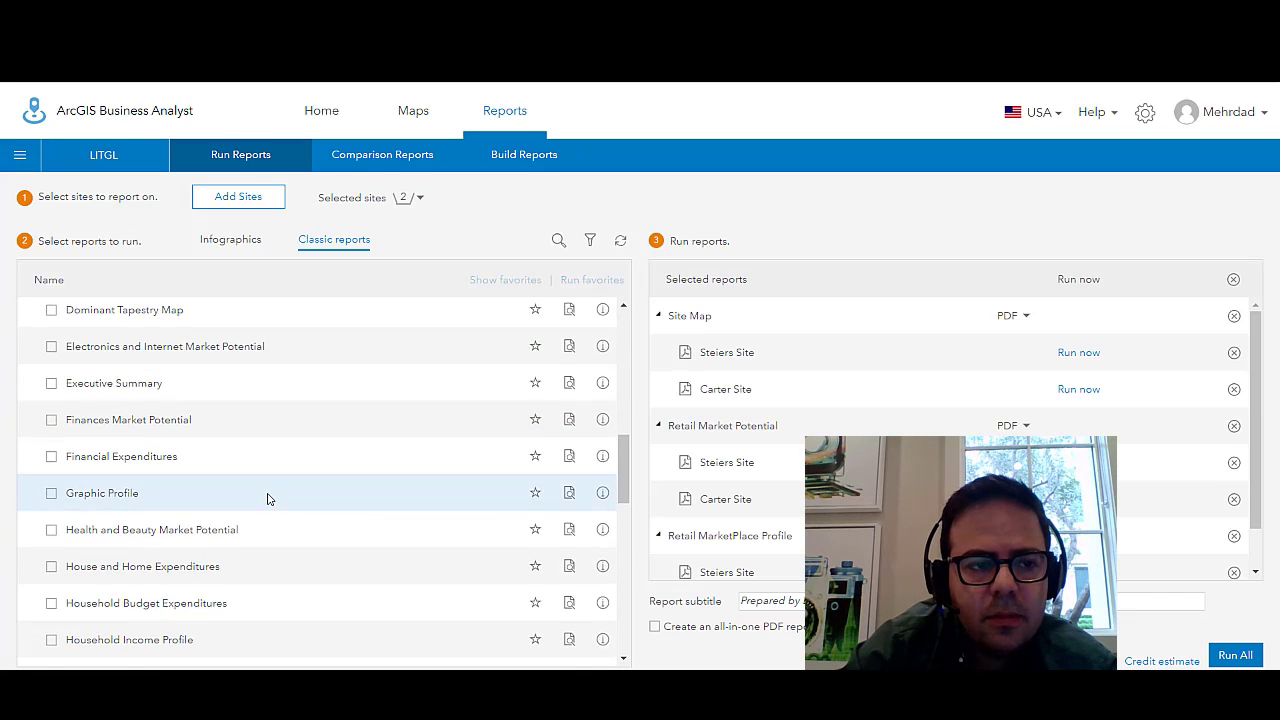
scroll(300, 500, down, 5)
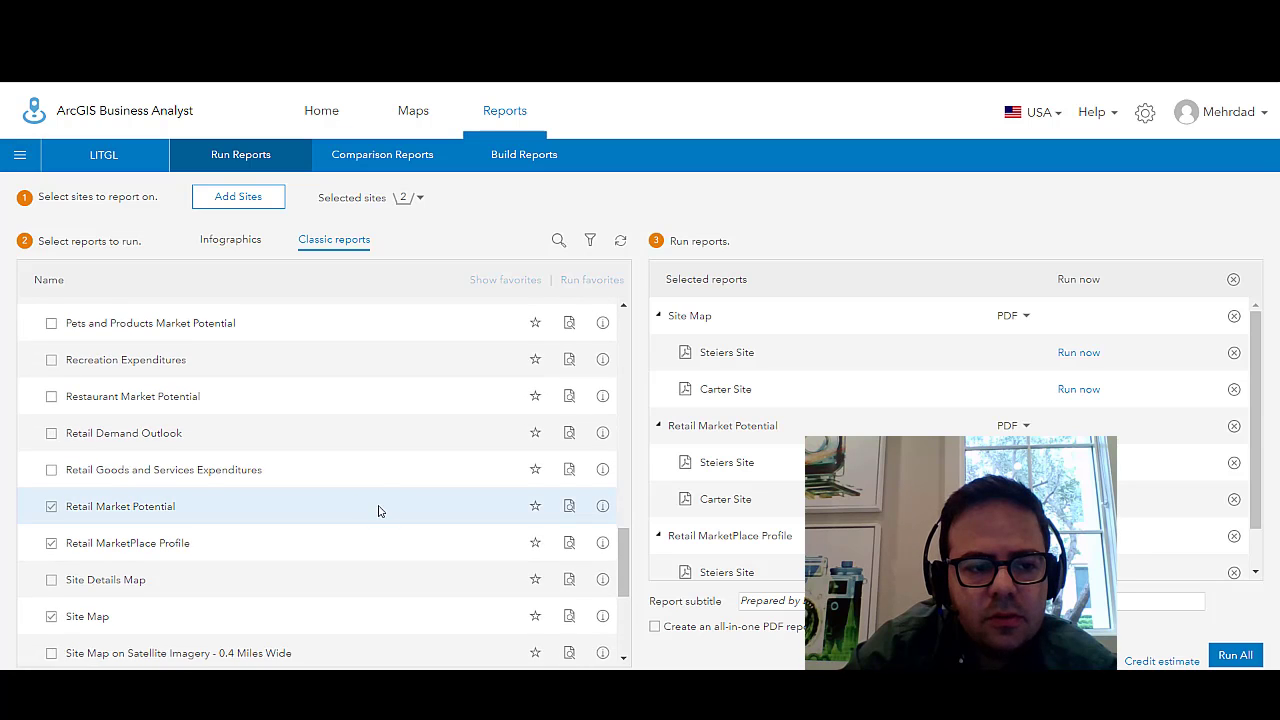
scroll(377, 508, up, 1)
scroll(378, 511, down, 1)
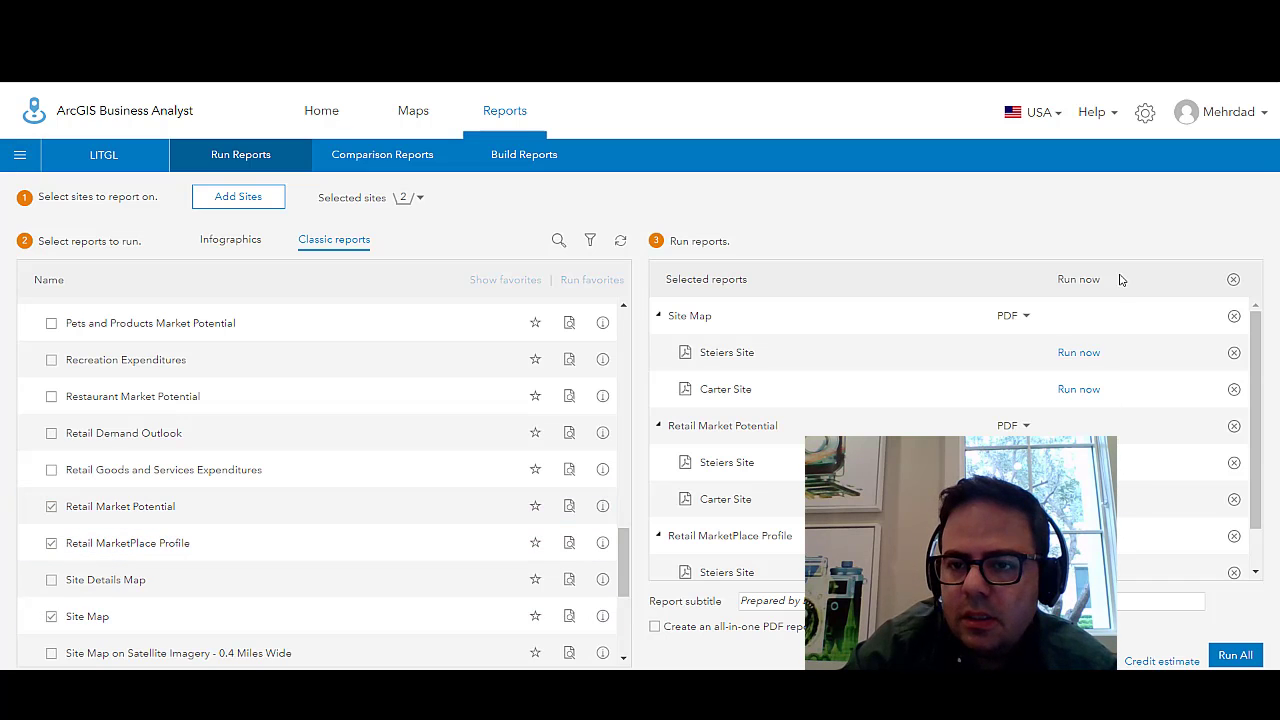
scroll(995, 412, down, 1)
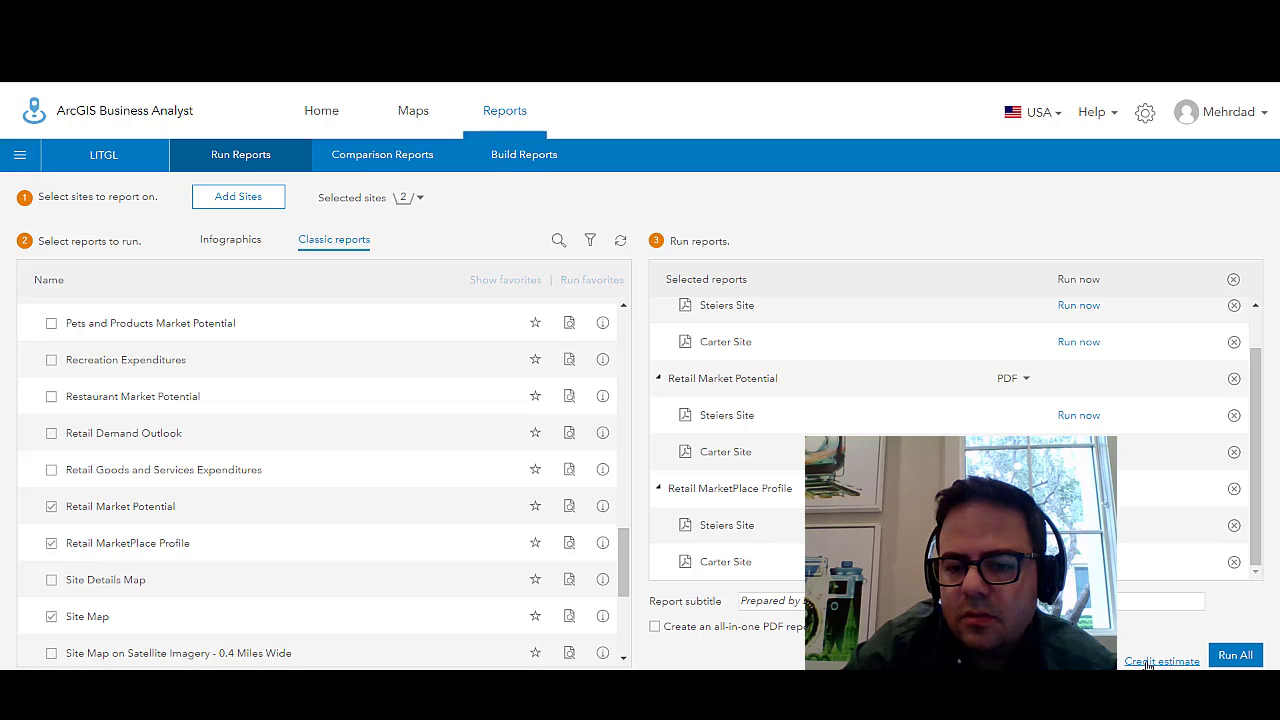
click(1237, 655)
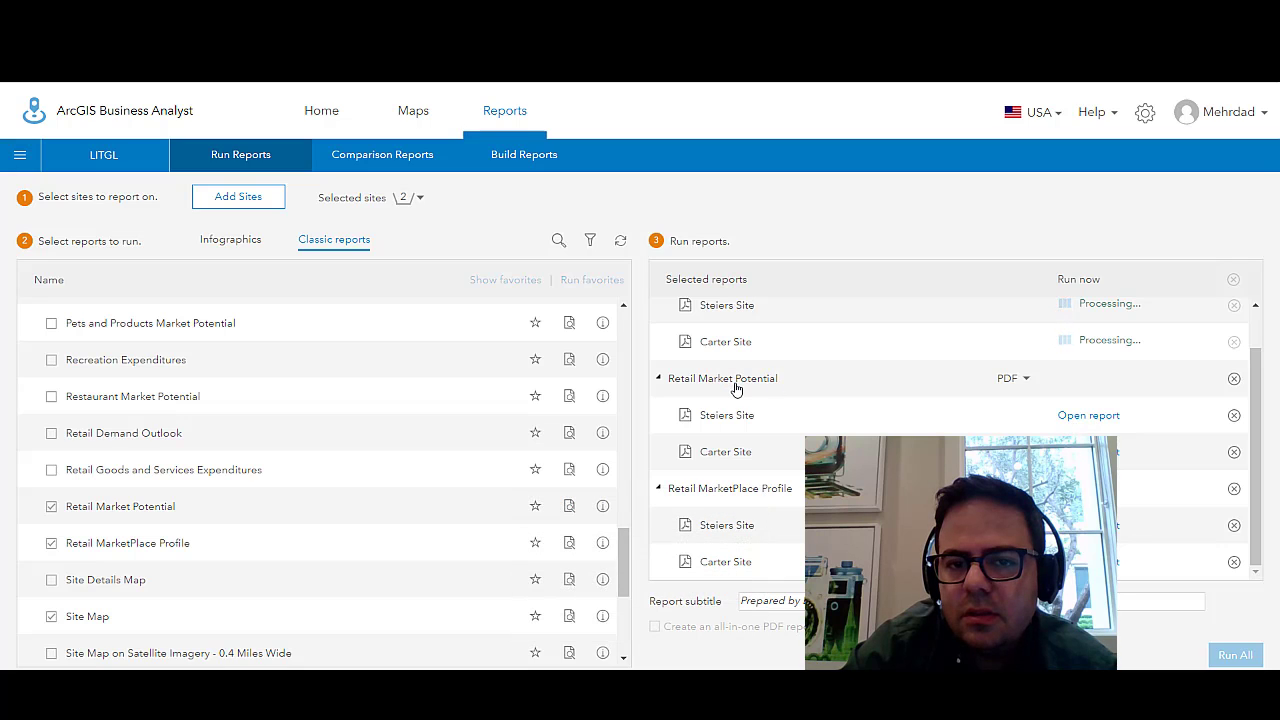
Step: Open the Retail Market Potential report for the Steiers Site, review all its pages, and return to the report list
click(1090, 416)
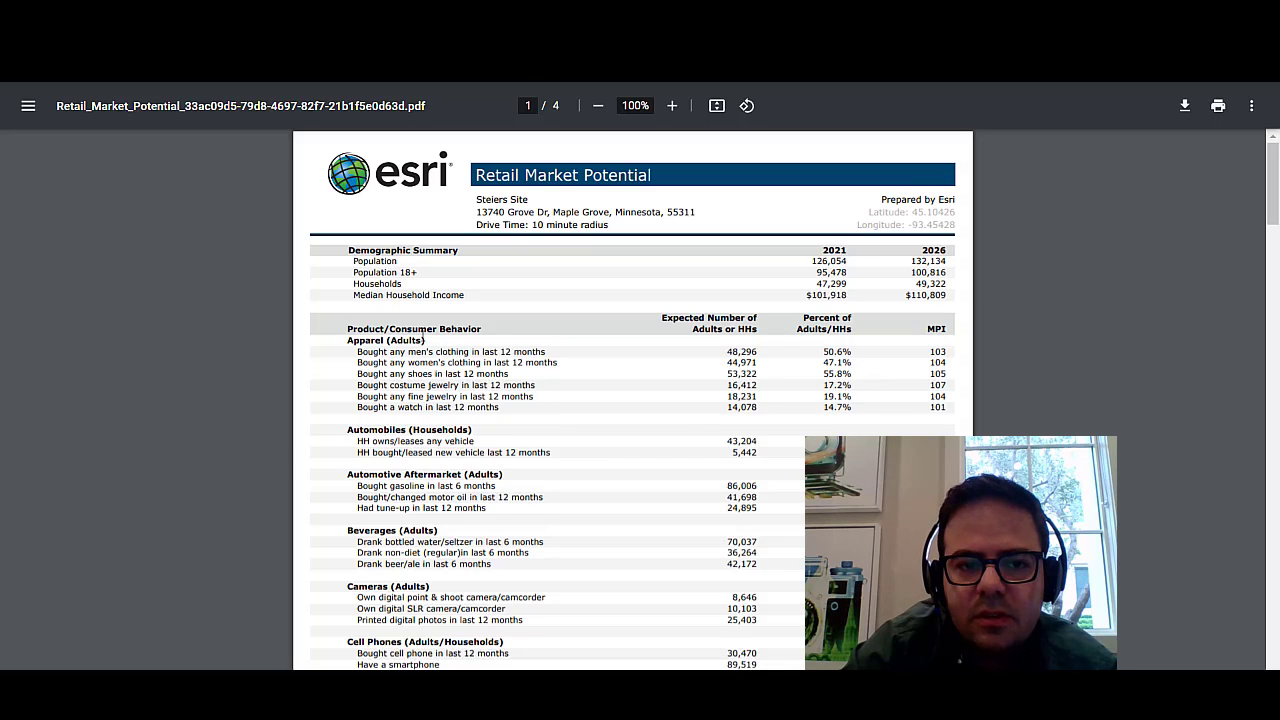
scroll(498, 400, down, 5)
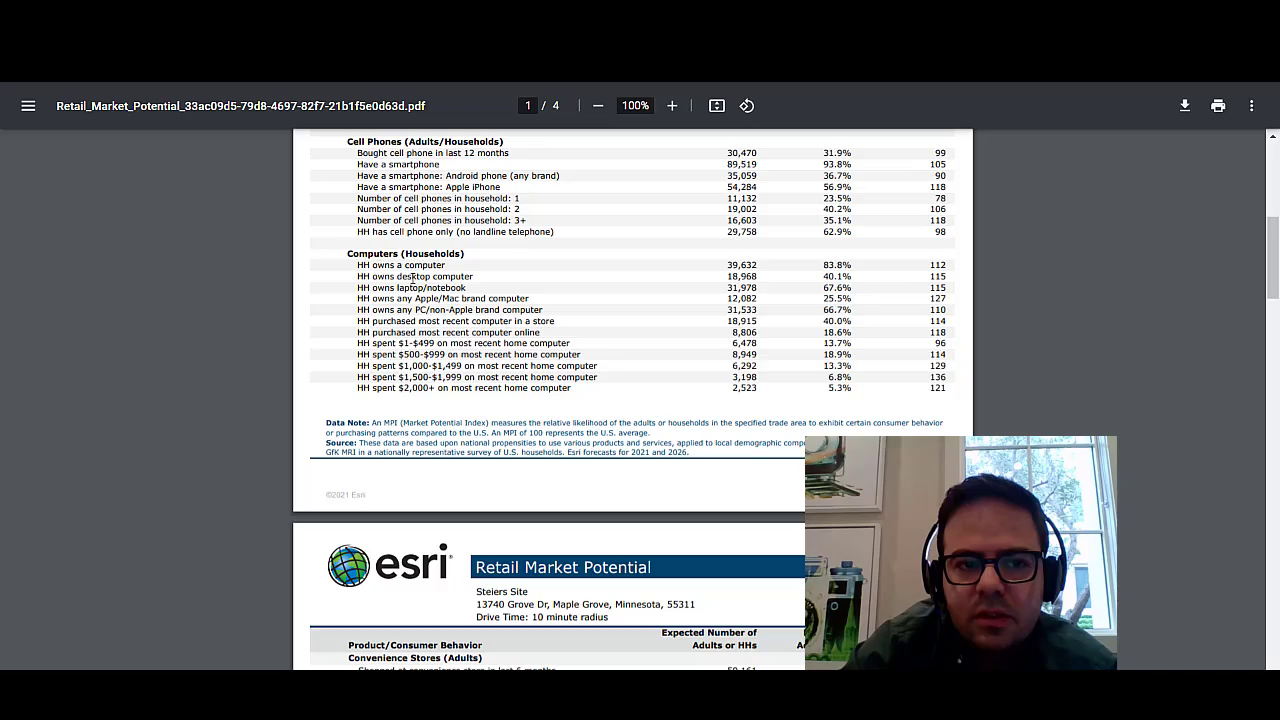
scroll(490, 380, down, 7)
scroll(487, 378, down, 20)
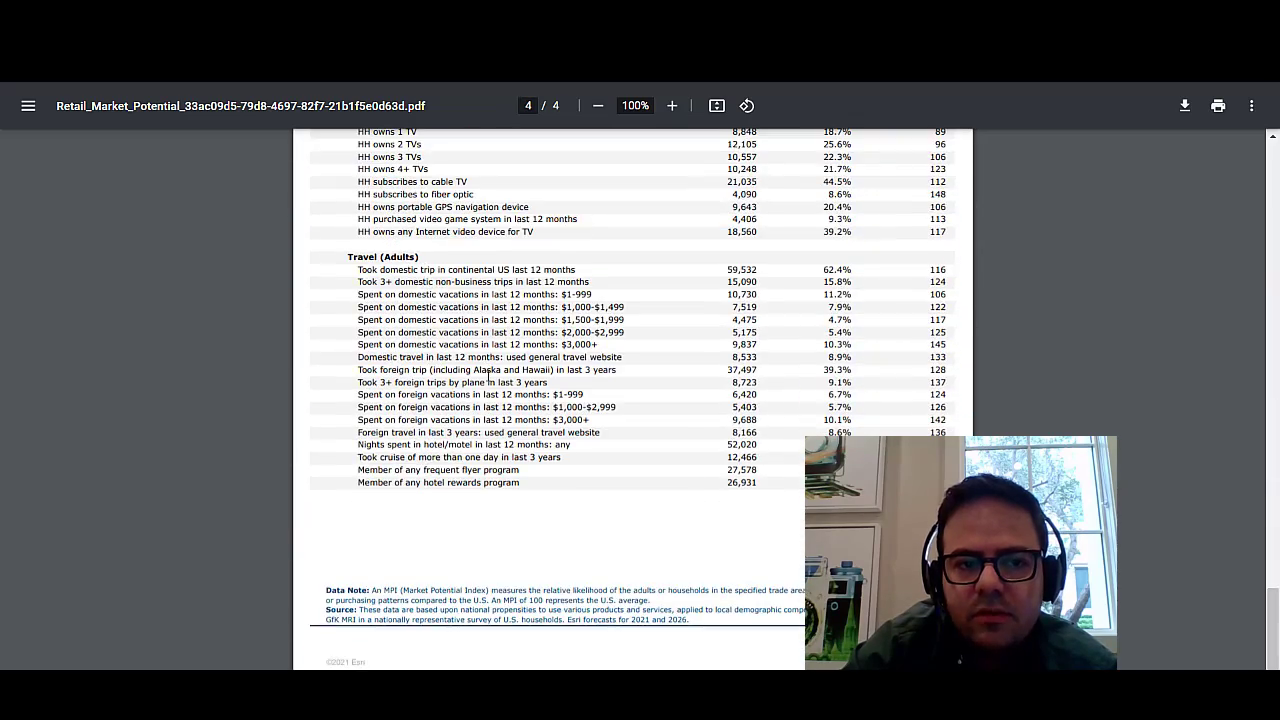
scroll(530, 325, up, 20)
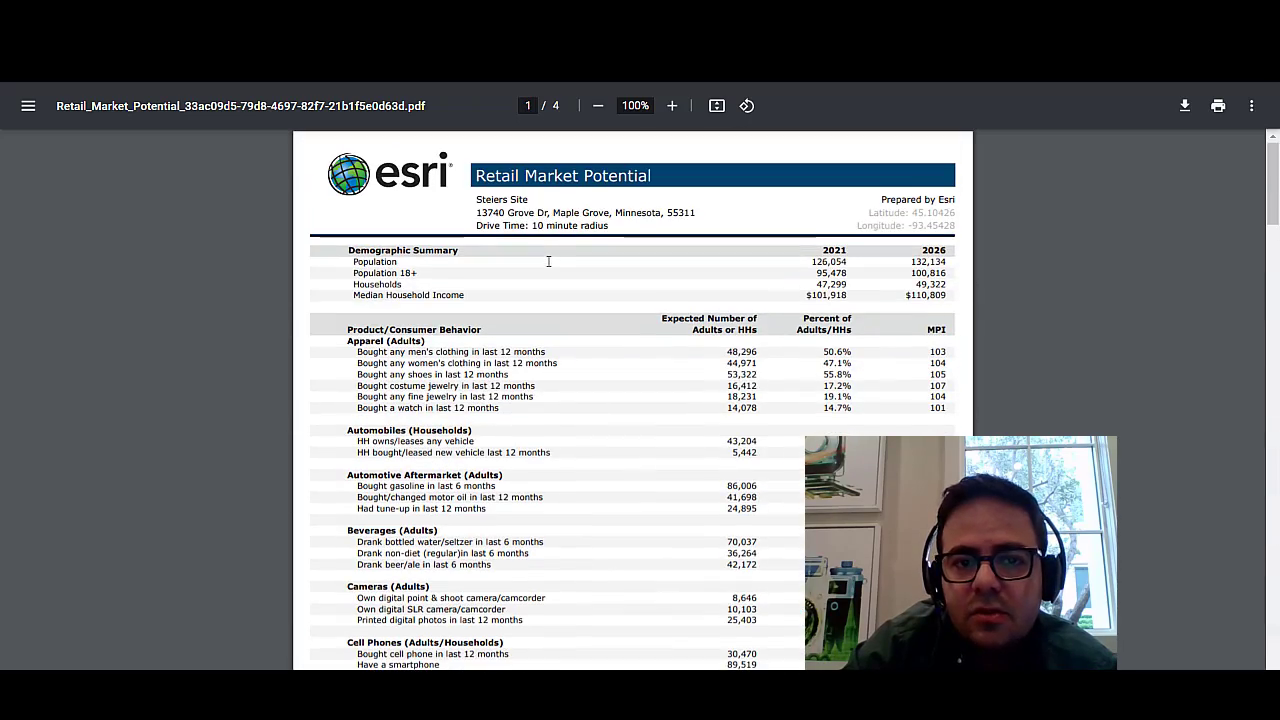
click(905, 14)
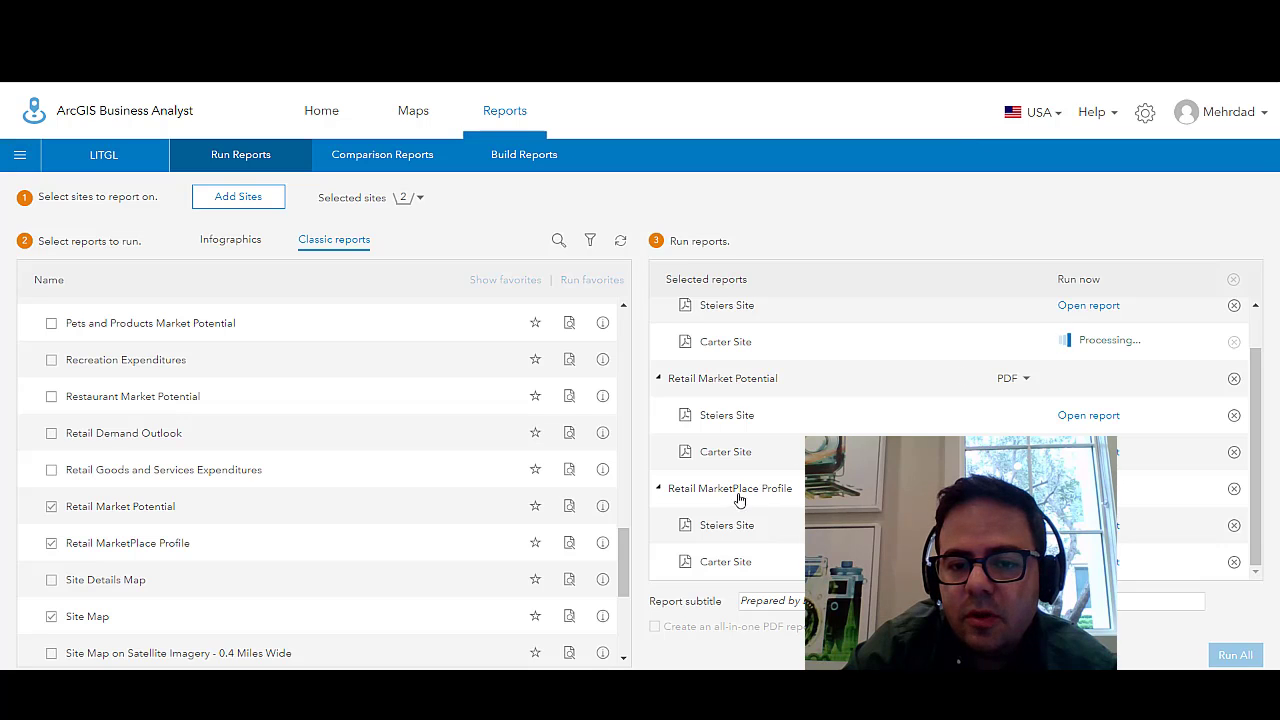
Step: Review the Steiers Site's Retail MarketPlace Profile report, return to the report list, and cancel saving 6 reports.zip
right_click(1086, 525)
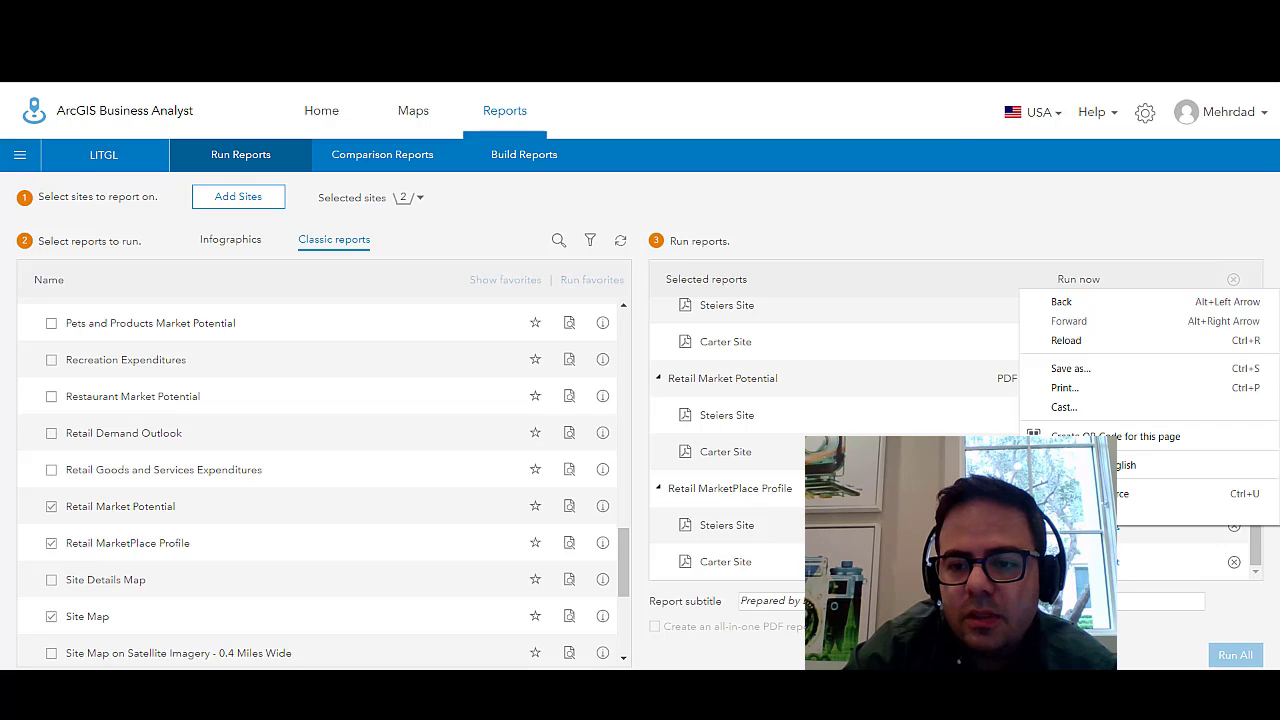
click(1066, 340)
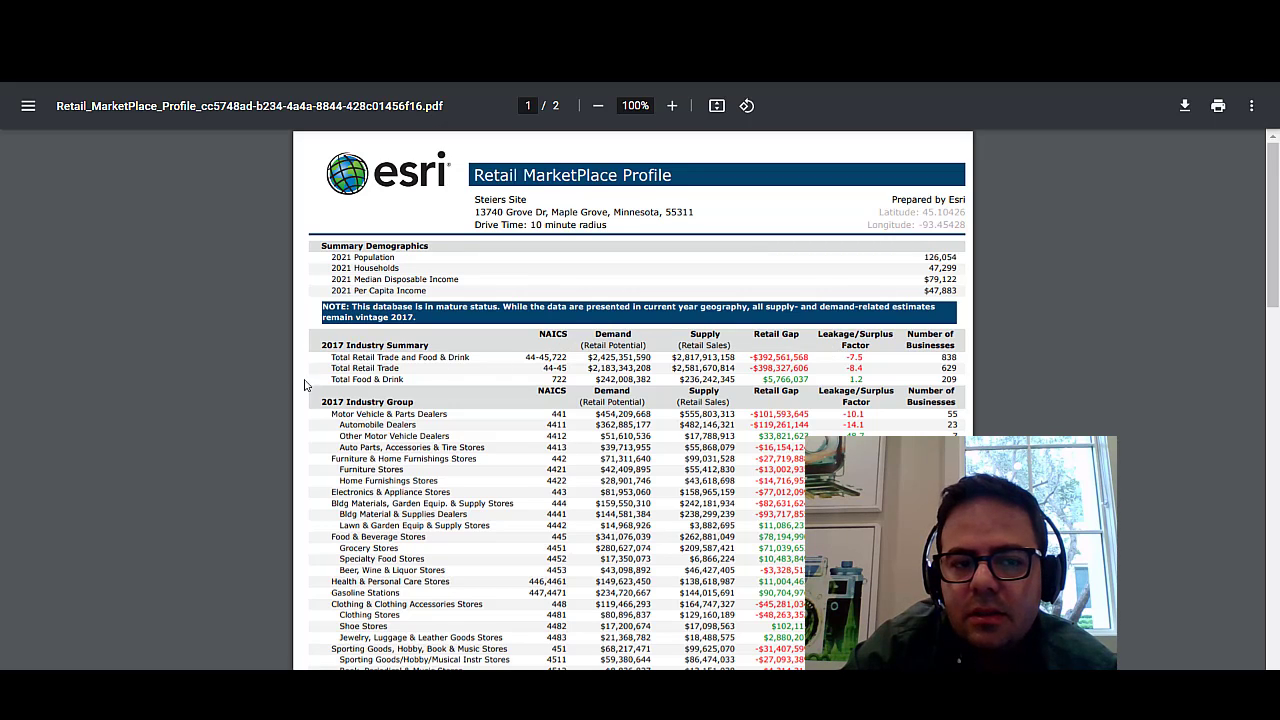
scroll(419, 411, down, 12)
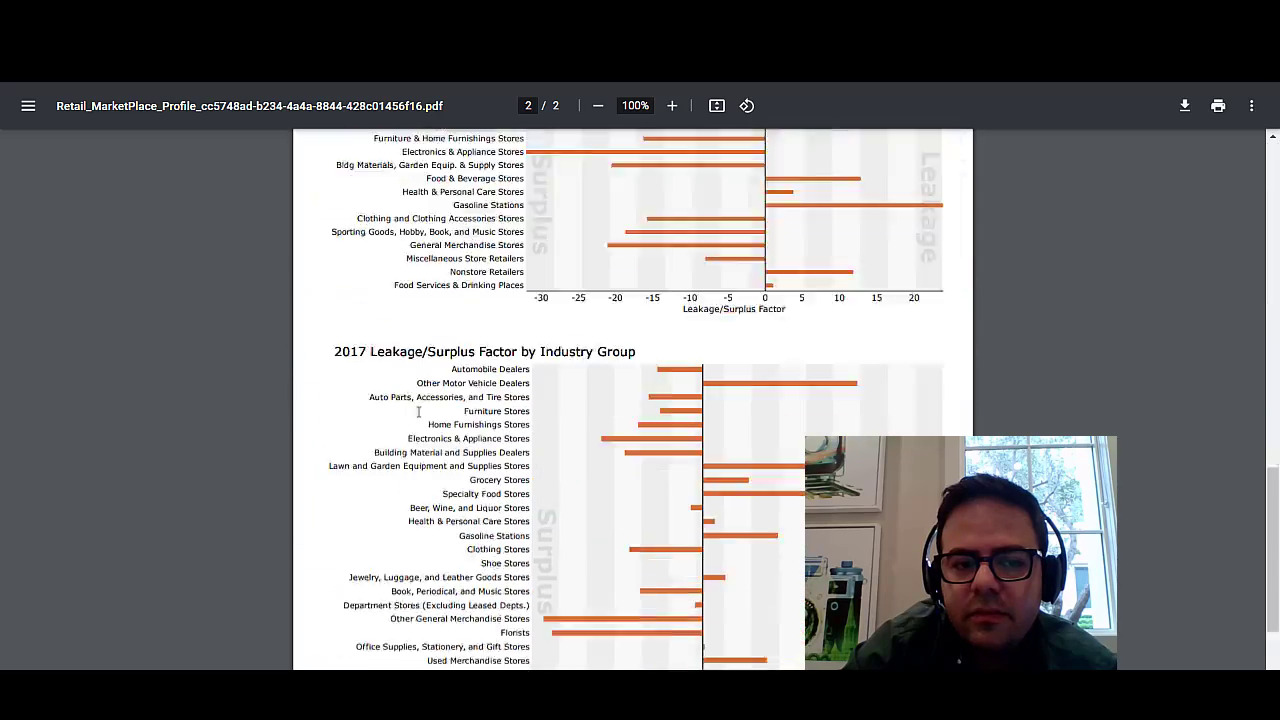
scroll(419, 411, down, 4)
scroll(419, 411, up, 16)
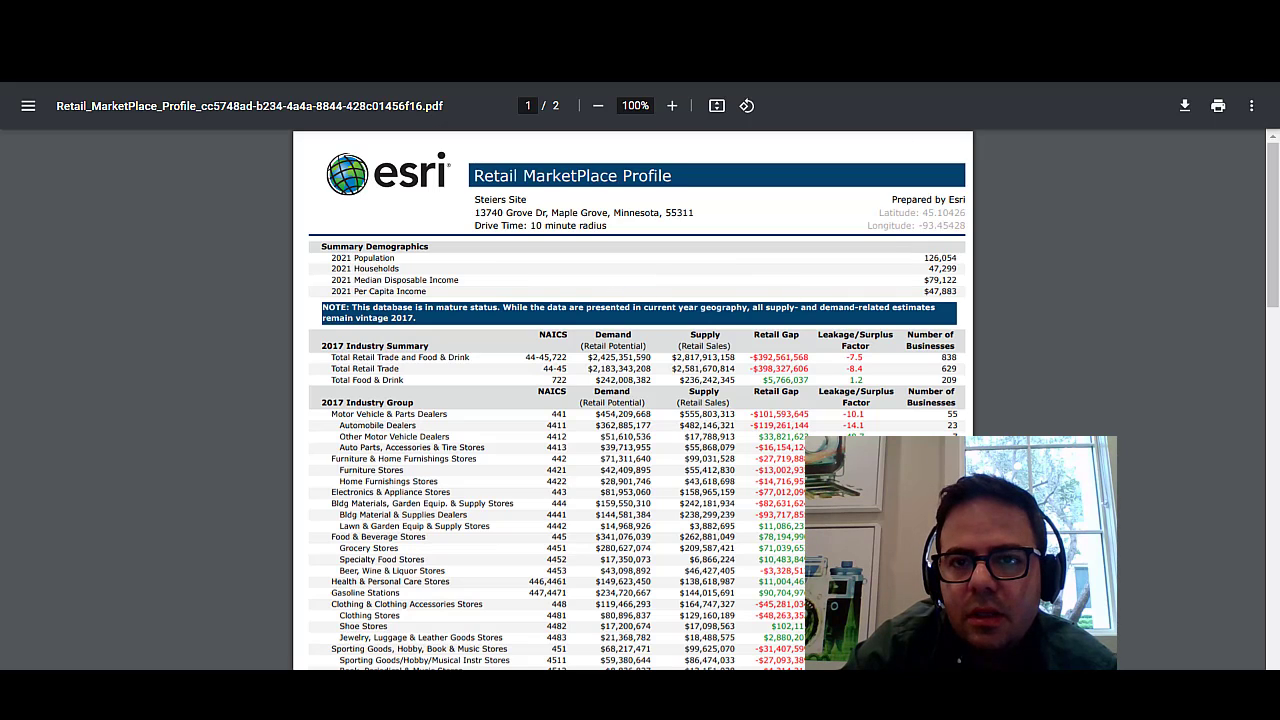
click(940, 14)
click(860, 14)
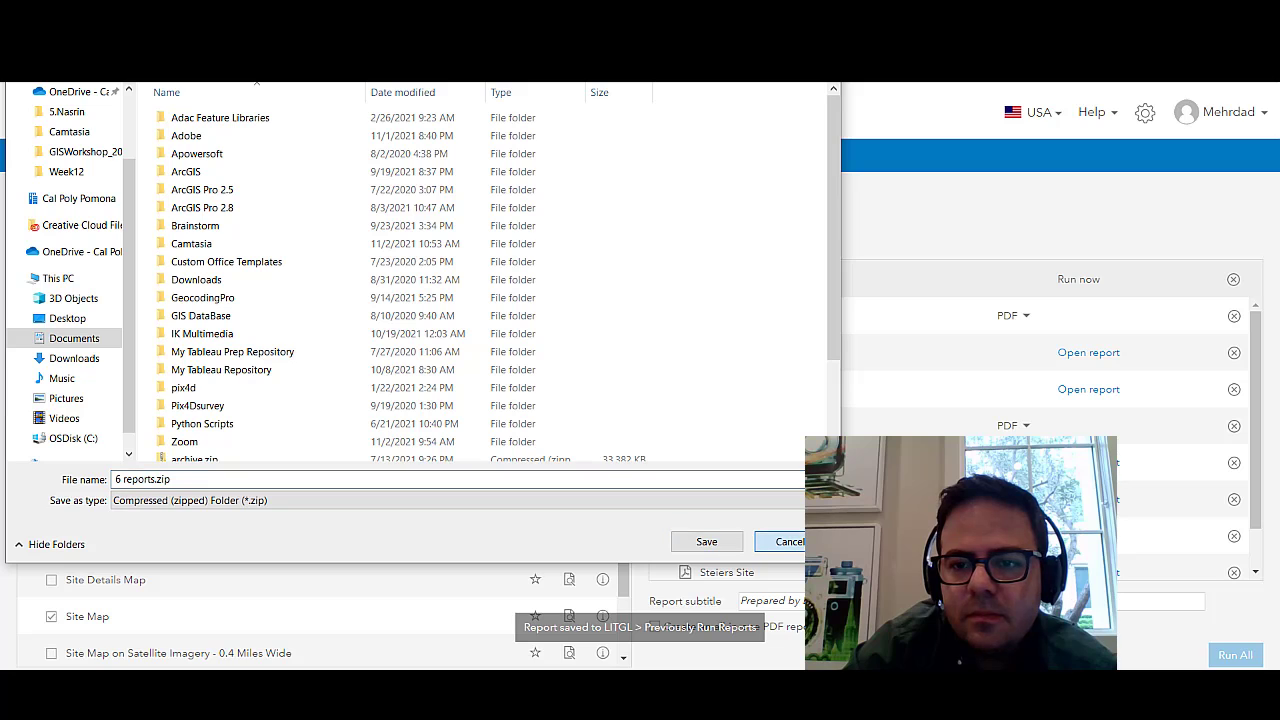
click(768, 546)
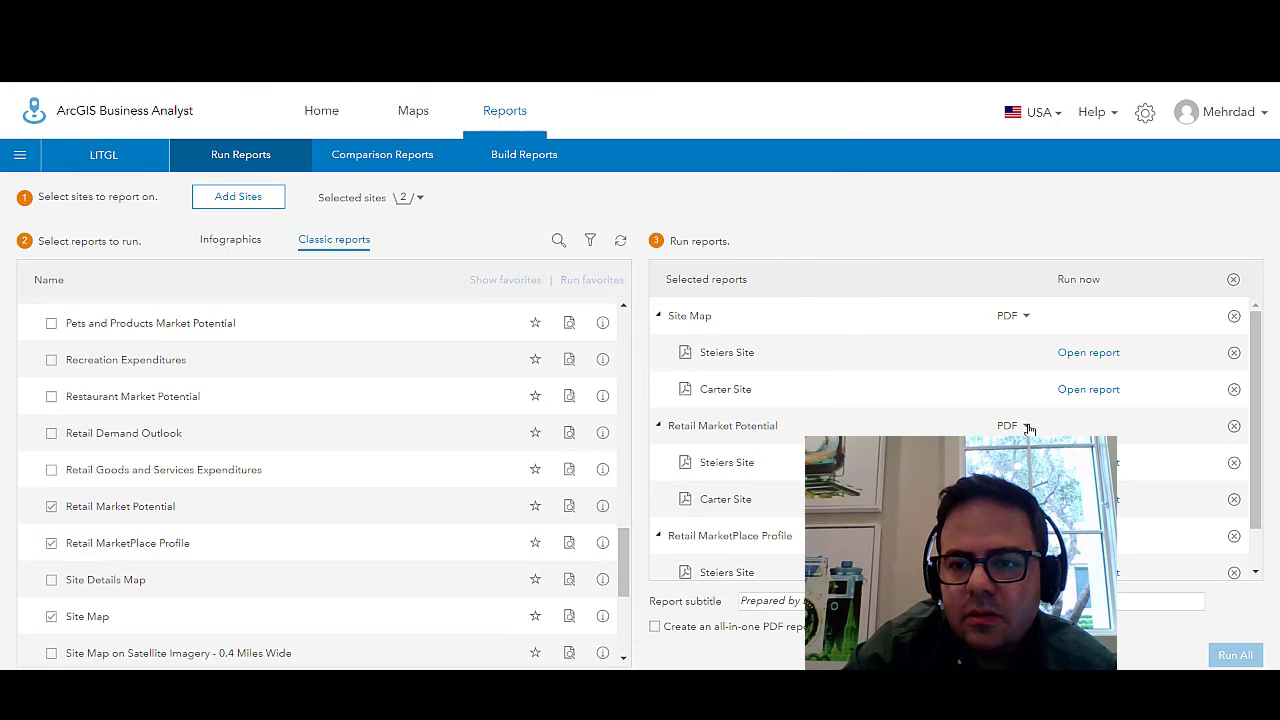
Step: Open the Site Map report for the Steiers Site and examine its drive-time area and inset maps
click(1076, 360)
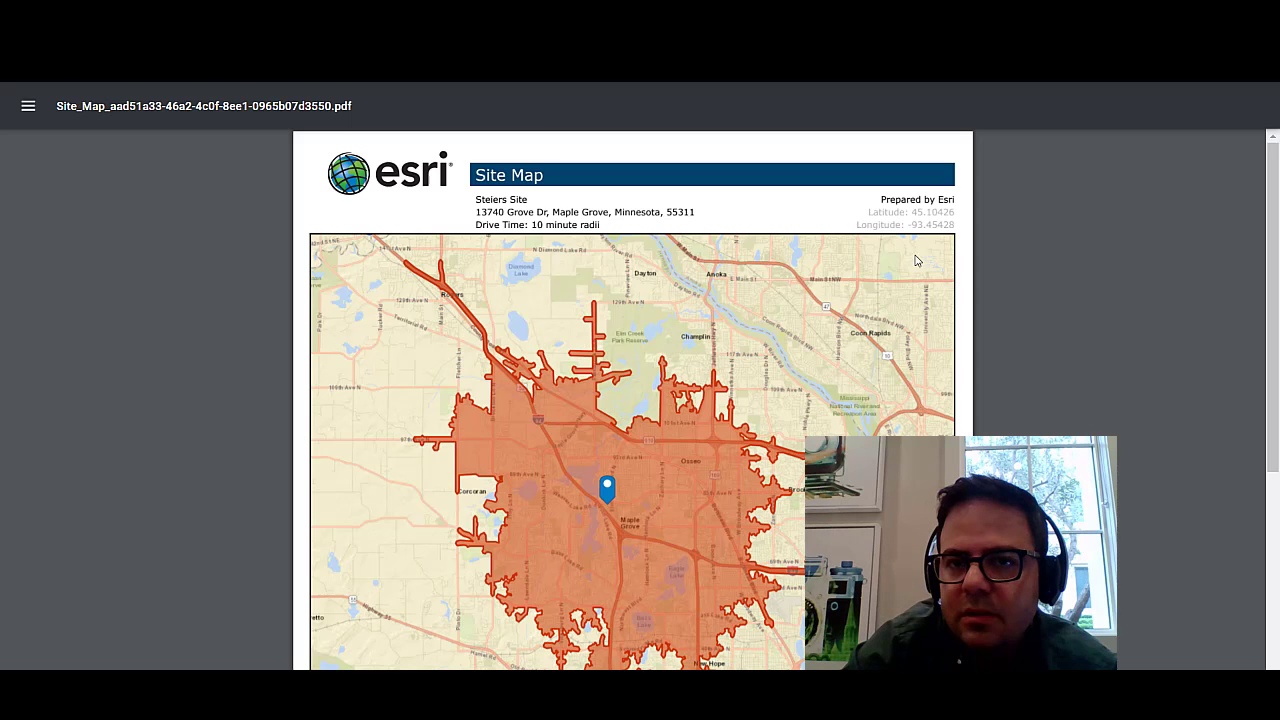
scroll(640, 440, down, 1)
scroll(640, 470, down, 3)
scroll(612, 496, up, 4)
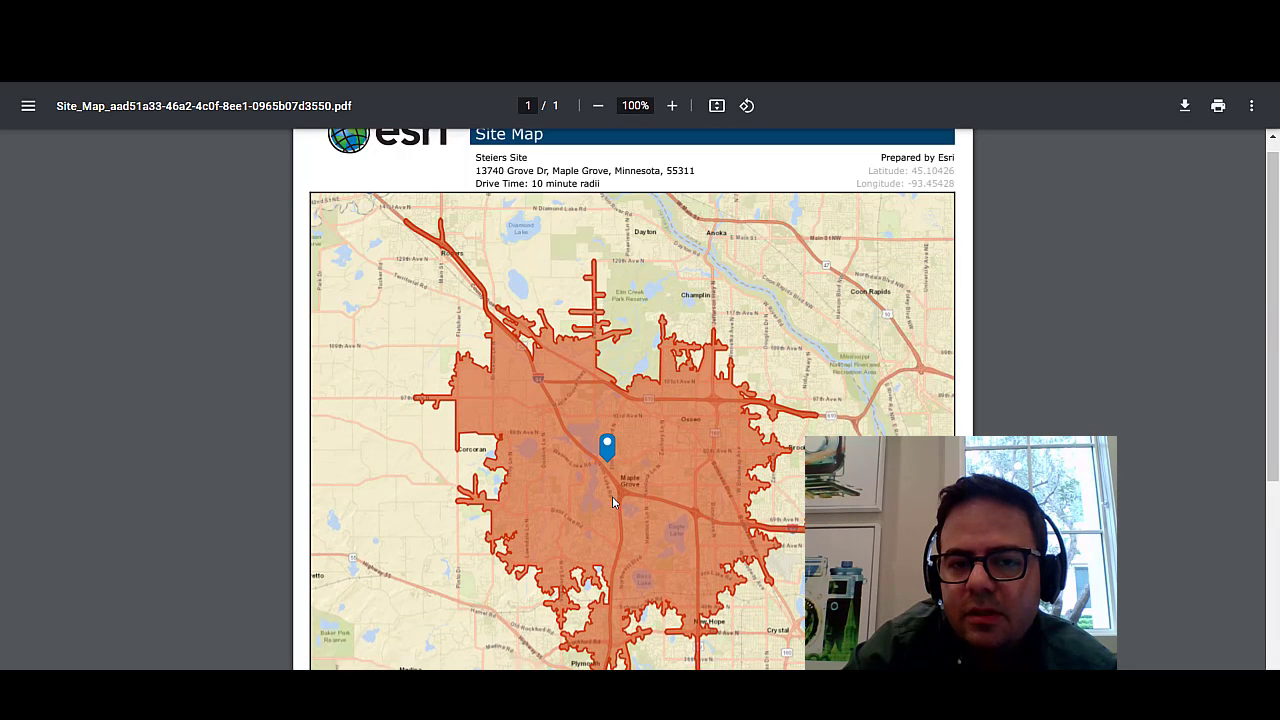
scroll(654, 396, down, 3)
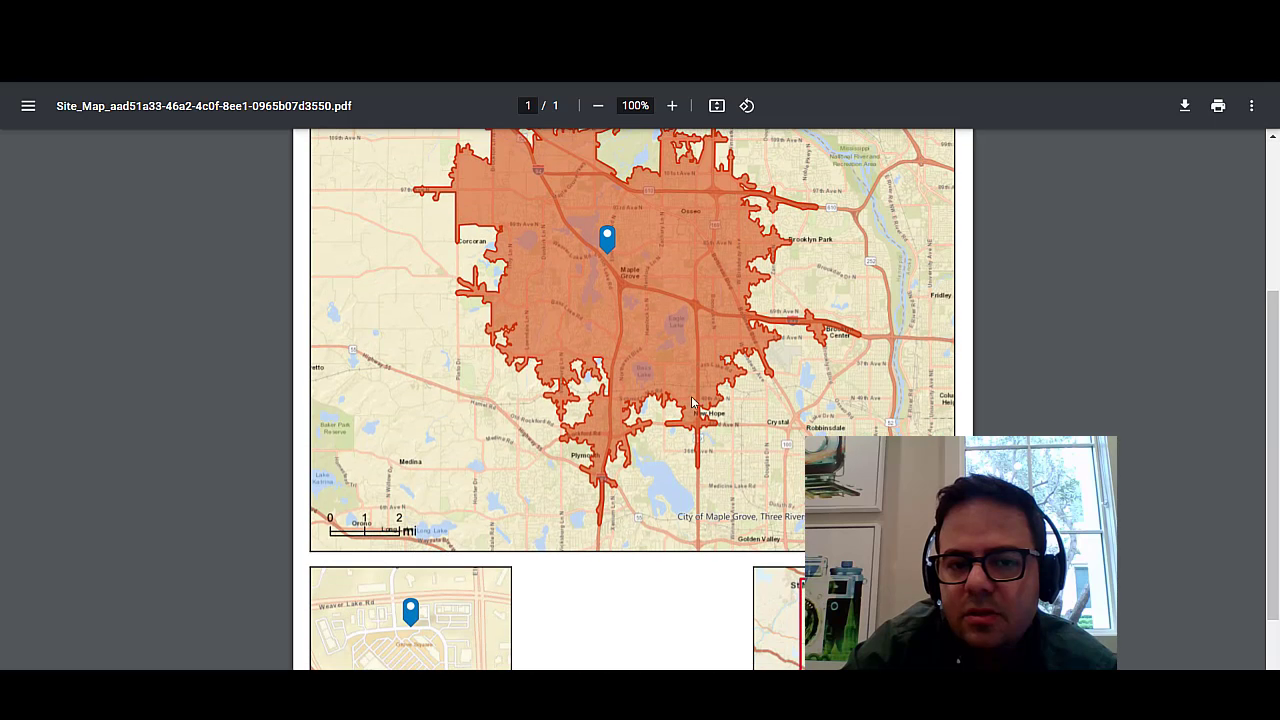
scroll(522, 502, down, 1)
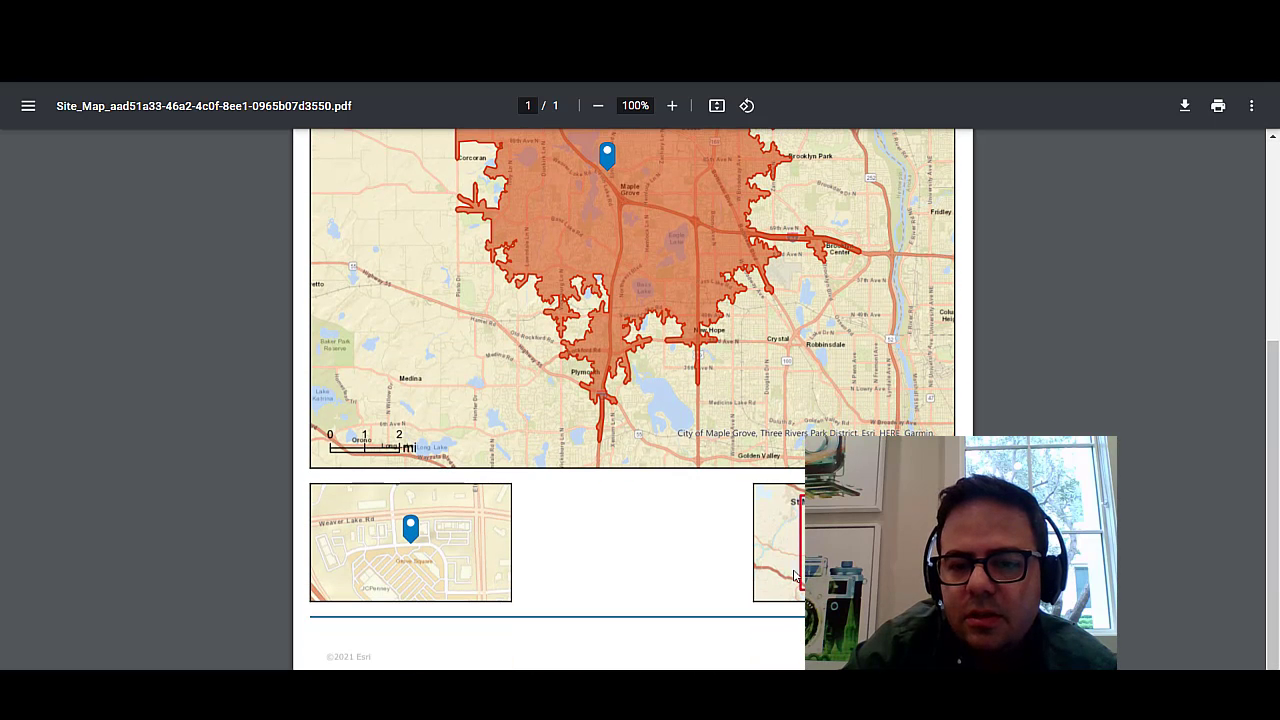
Step: Close the Steiers Site Map report, switch to the Esri lesson page and find step 7 on the Retail MarketPlace Profile reports
scroll(574, 518, up, 4)
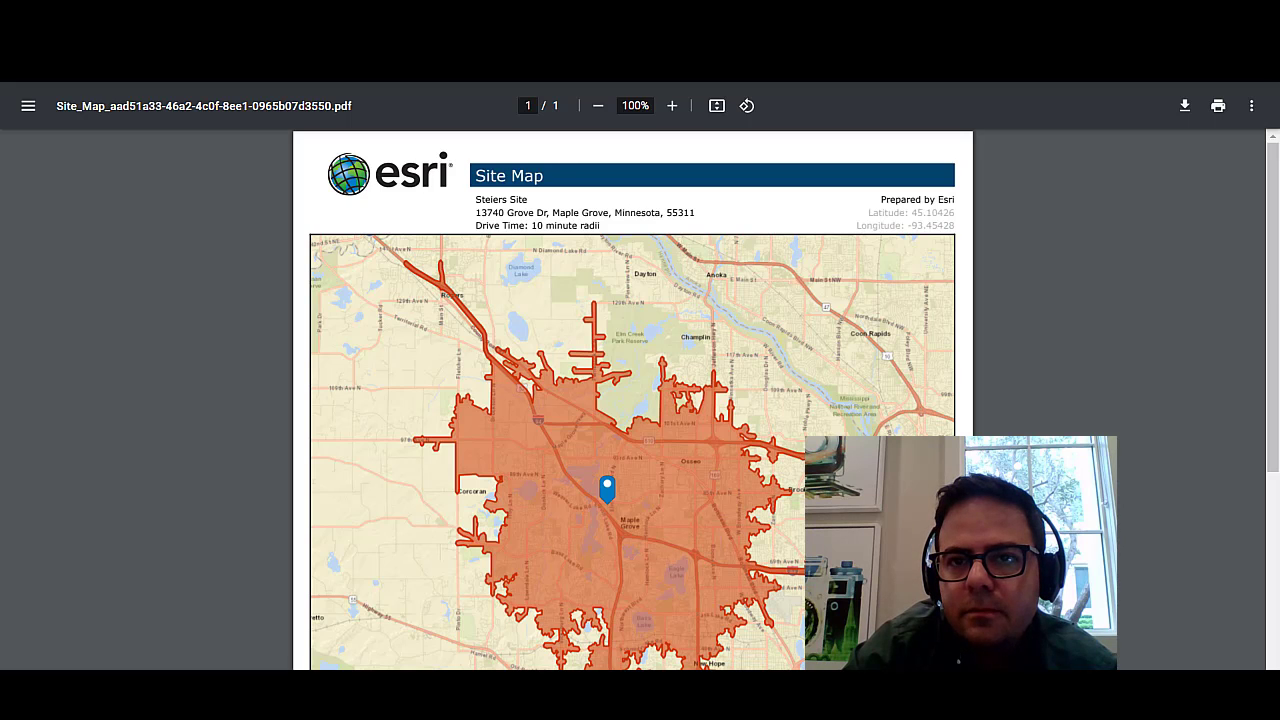
key(ctrl+w)
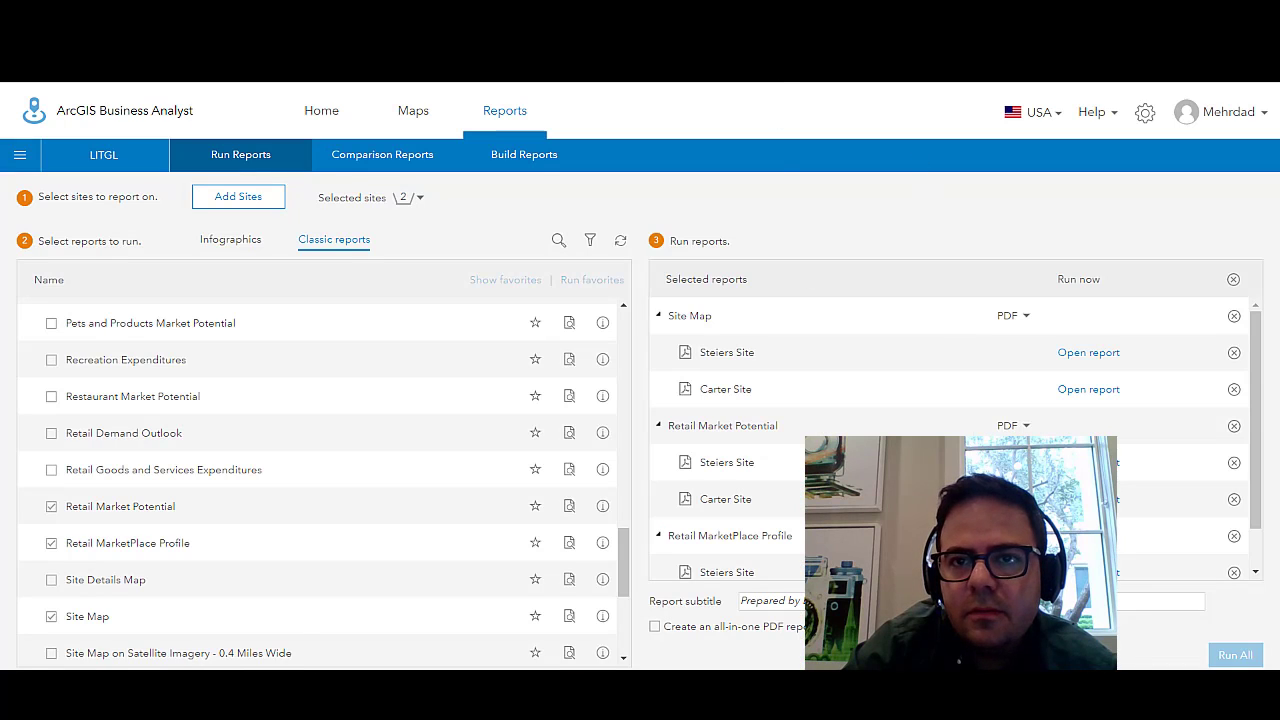
key(ctrl+Tab)
scroll(506, 430, down, 15)
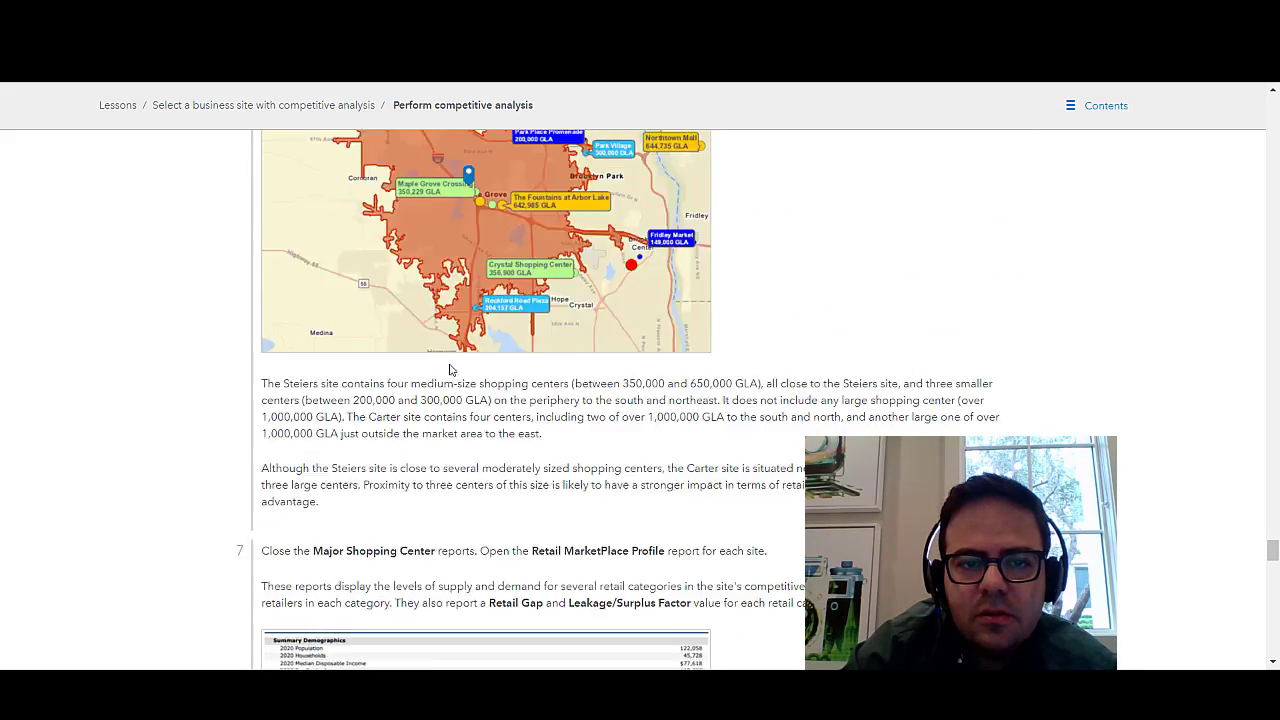
scroll(449, 370, down, 4)
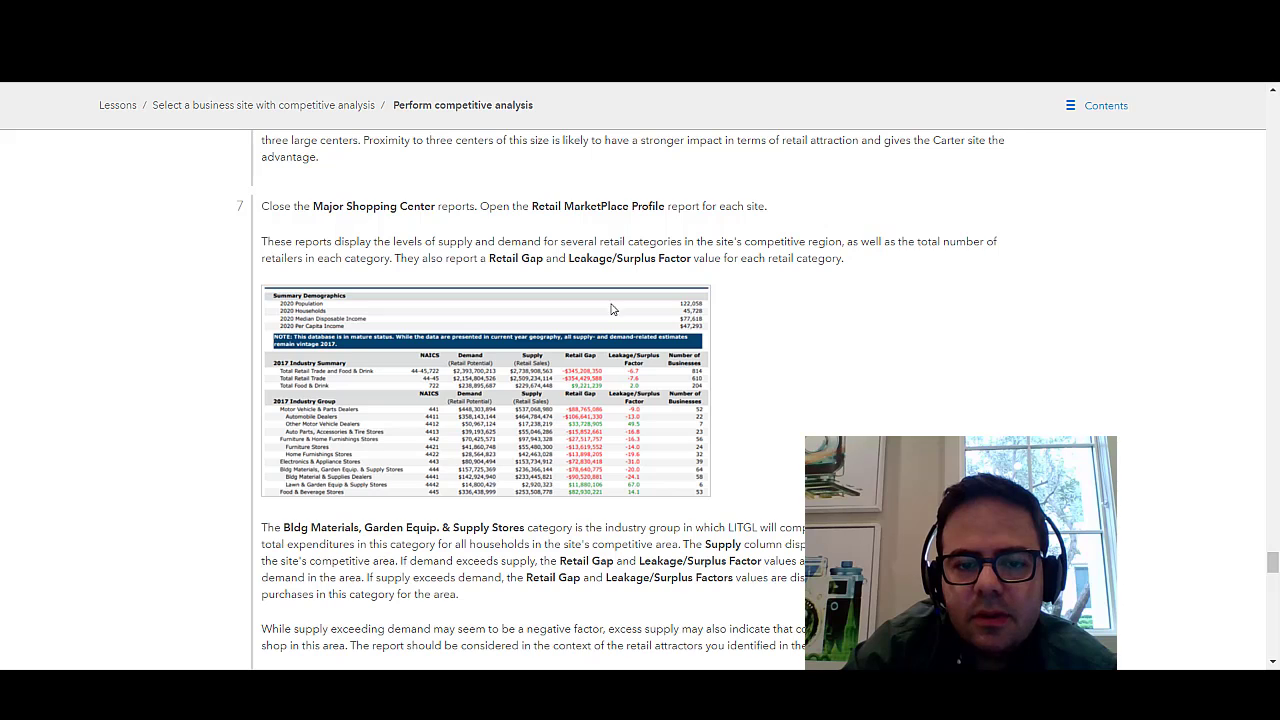
scroll(587, 390, down, 3)
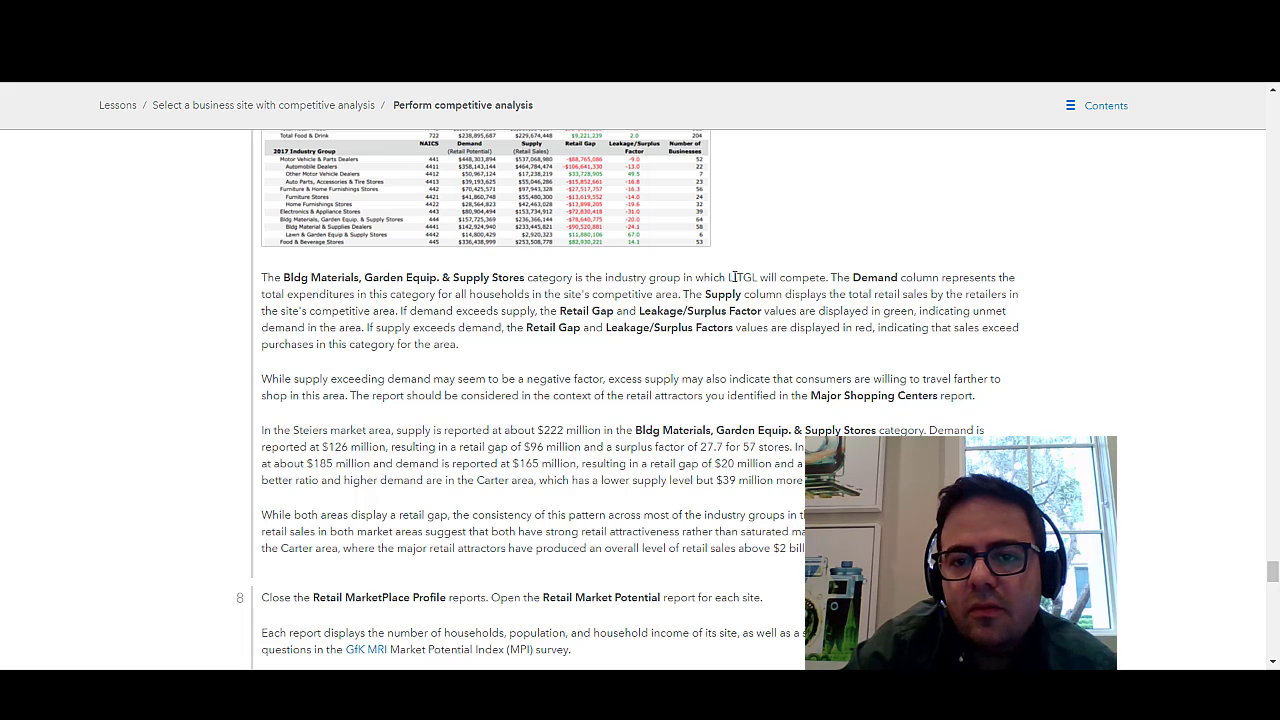
Step: Read step 7's explanation of demand and supply, highlighting the Steiers and Carter figures for Bldg Materials, Garden Equip. & Supply Stores
double_click(876, 278)
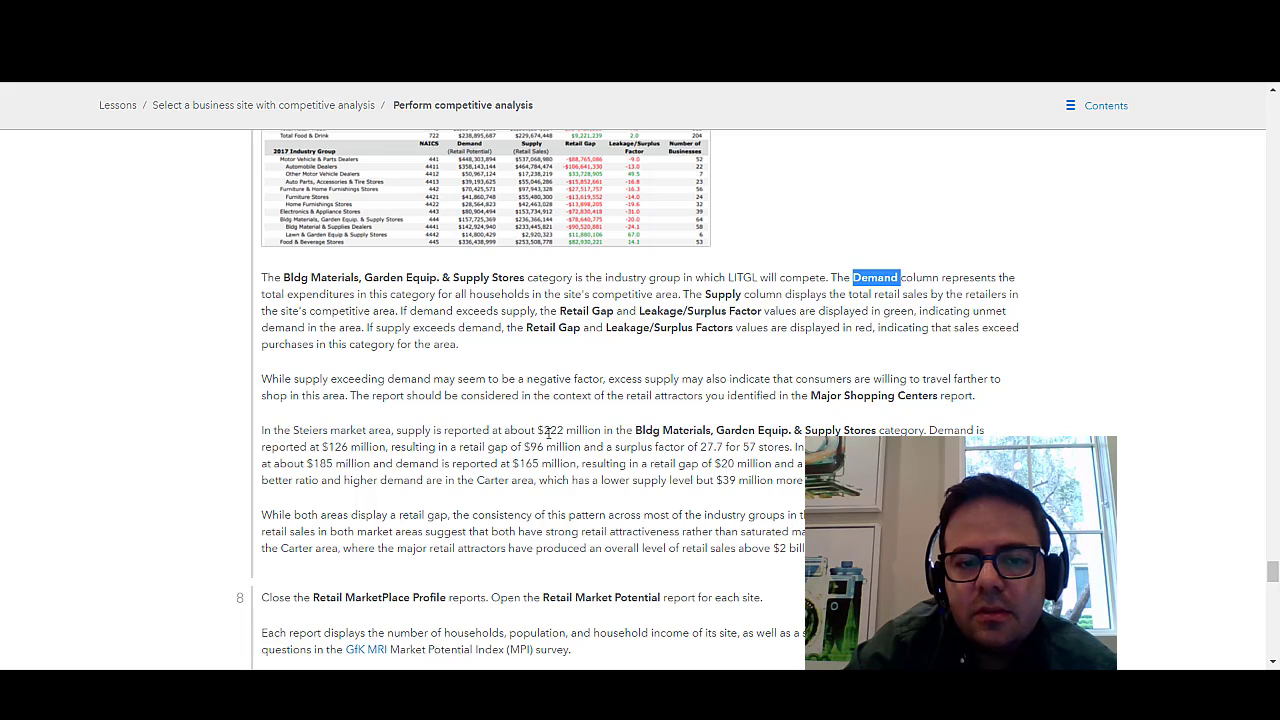
drag(538, 432, 603, 434)
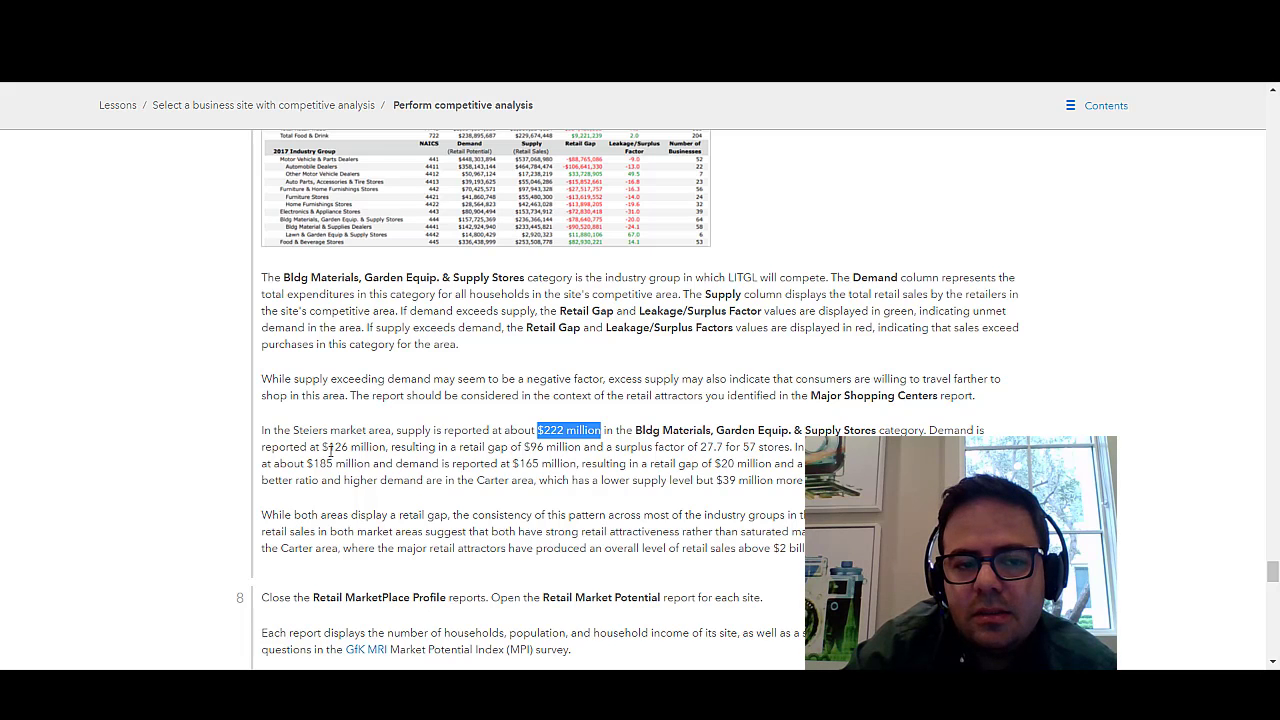
drag(328, 447, 352, 450)
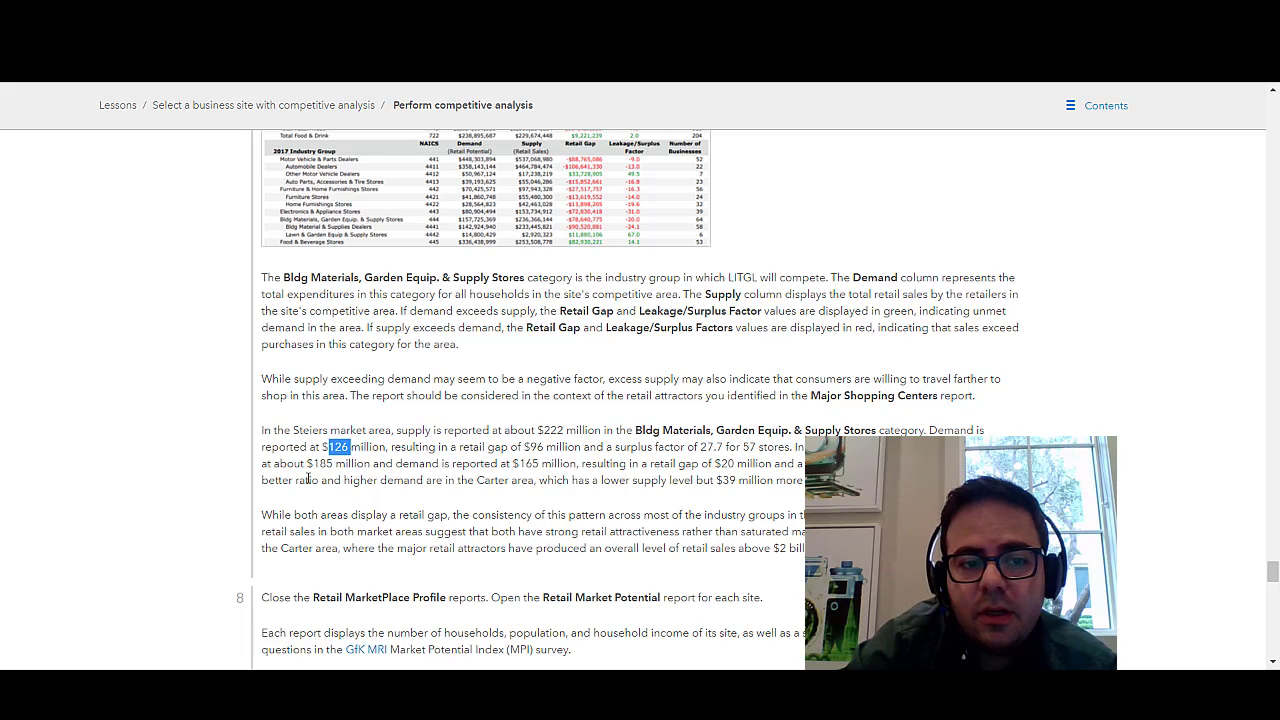
drag(313, 465, 329, 466)
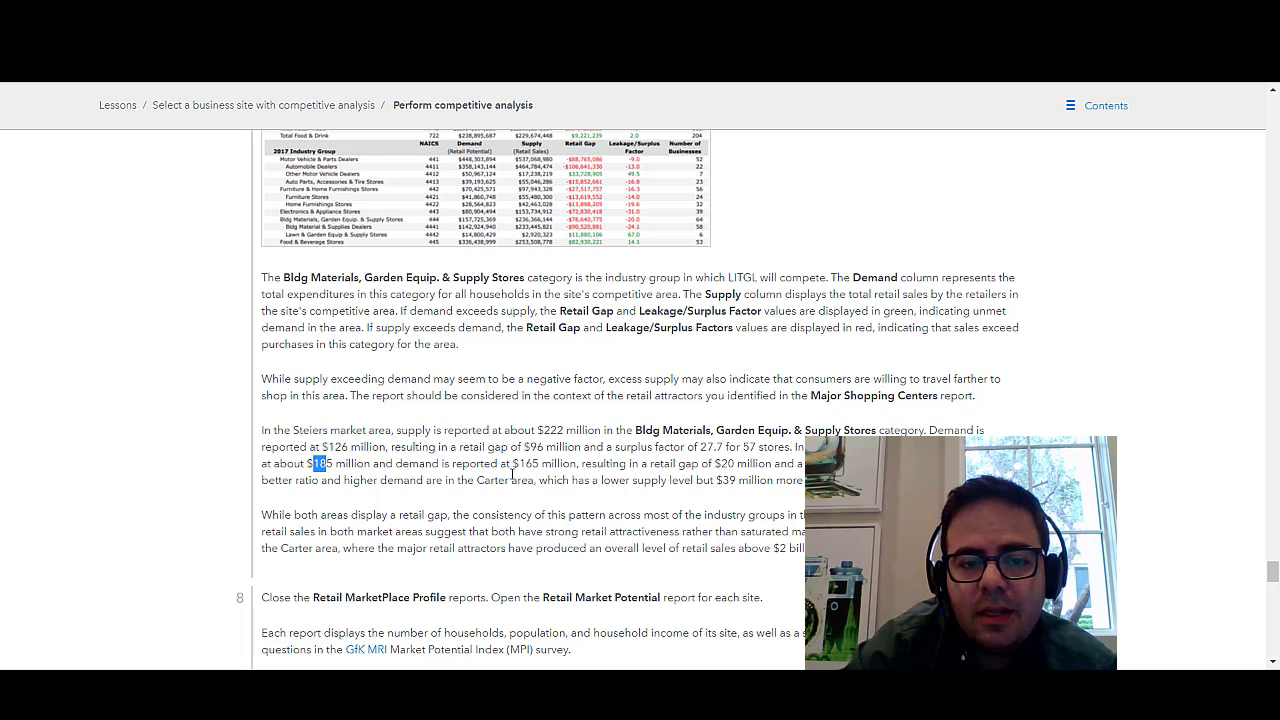
drag(524, 465, 540, 465)
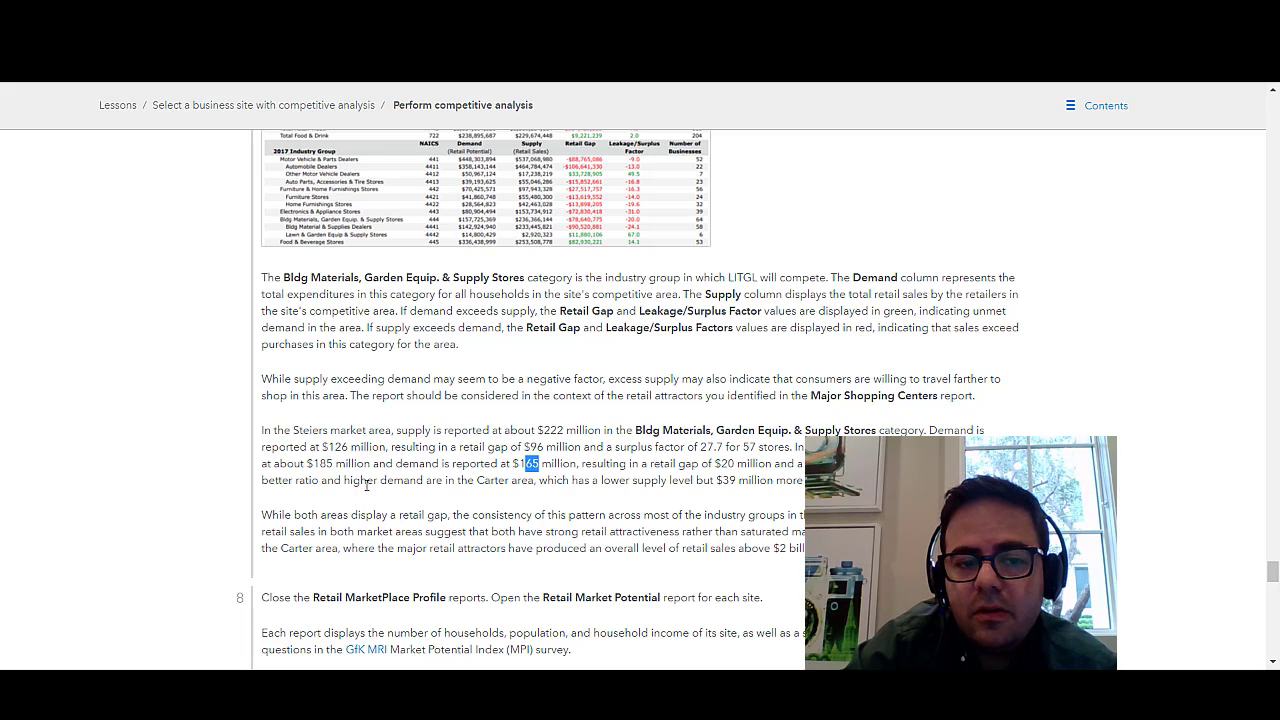
drag(477, 484, 737, 482)
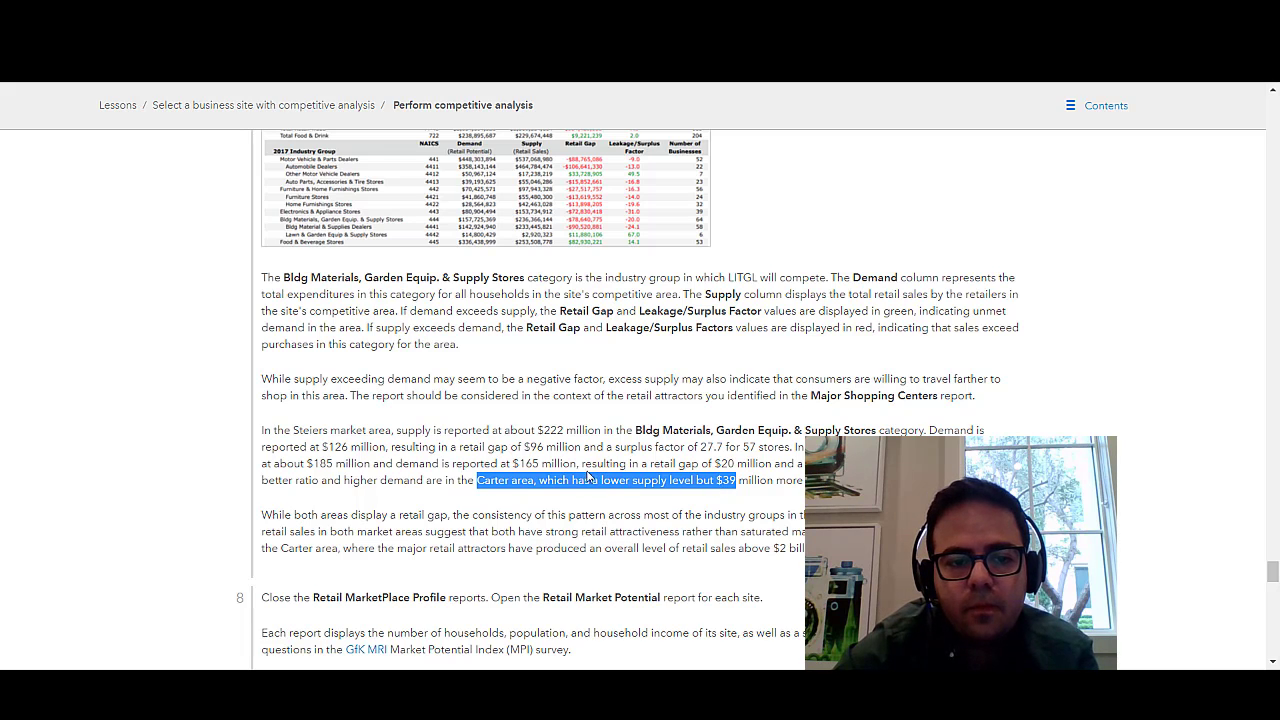
Step: Read step 8 on the Retail Market Potential reports, including Home and Psychographics categories, and continue to the lesson's concluding site recommendation
scroll(384, 510, down, 5)
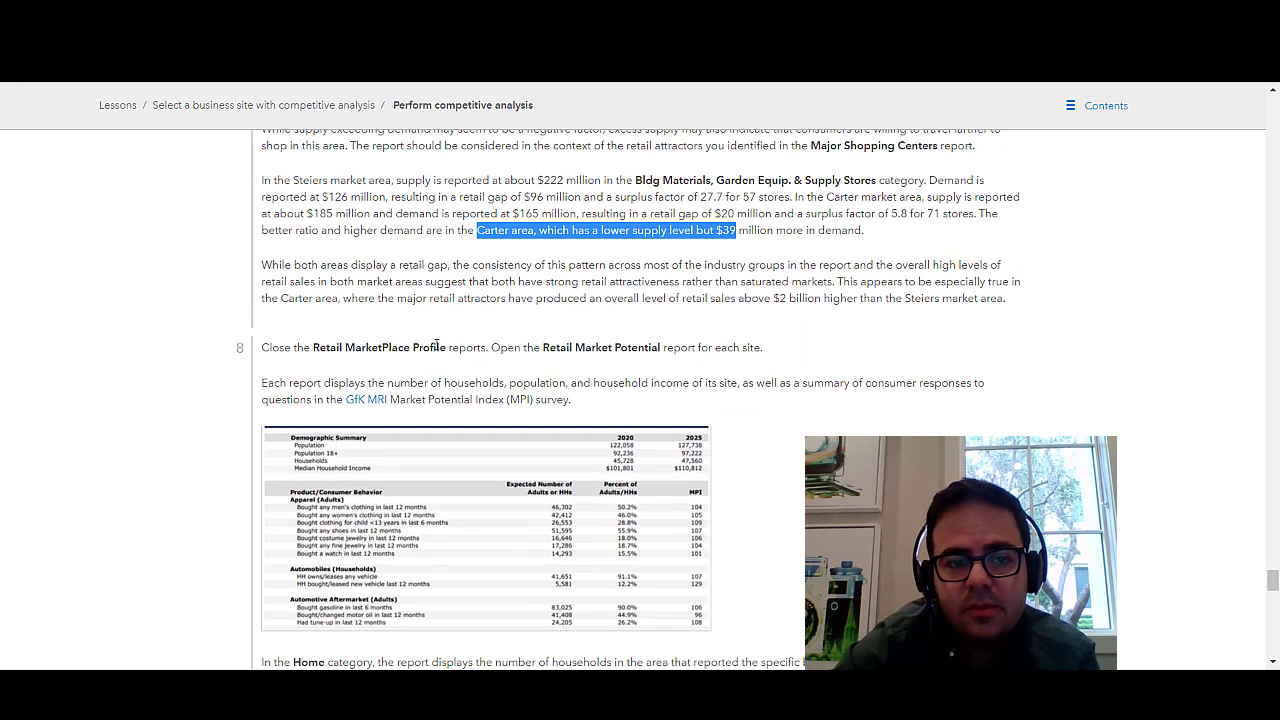
drag(543, 347, 660, 348)
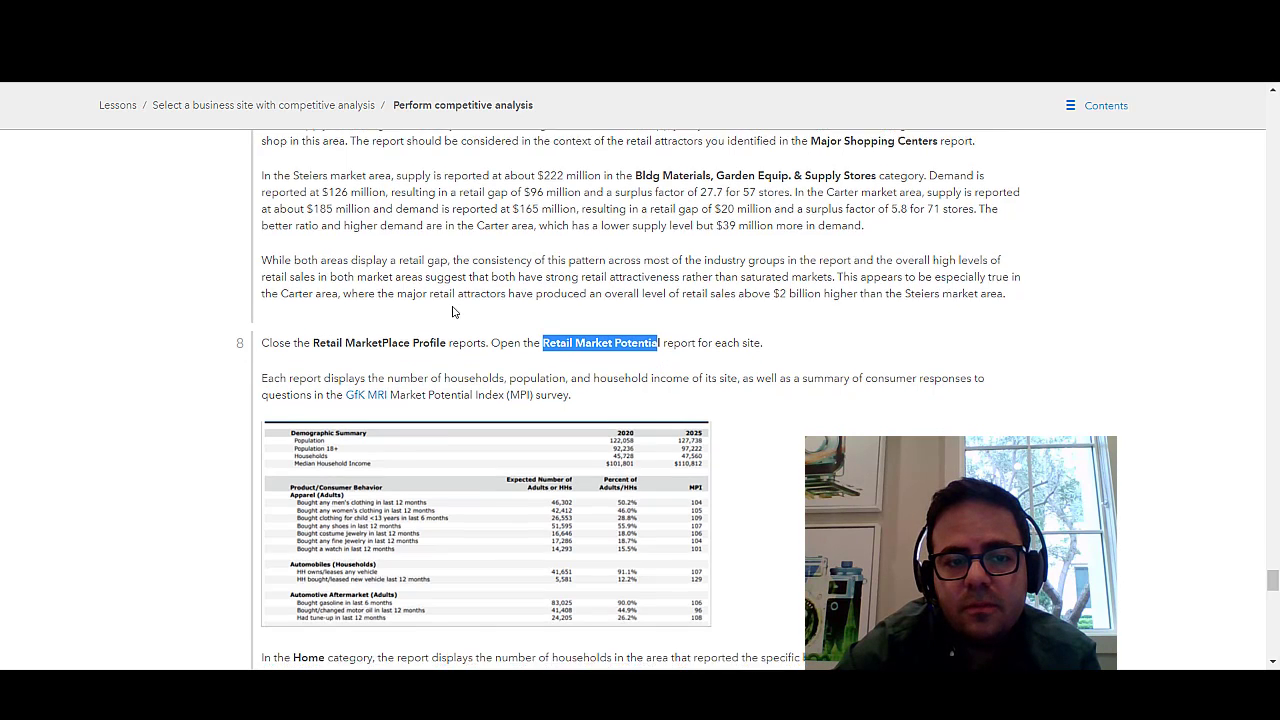
scroll(452, 312, down, 3)
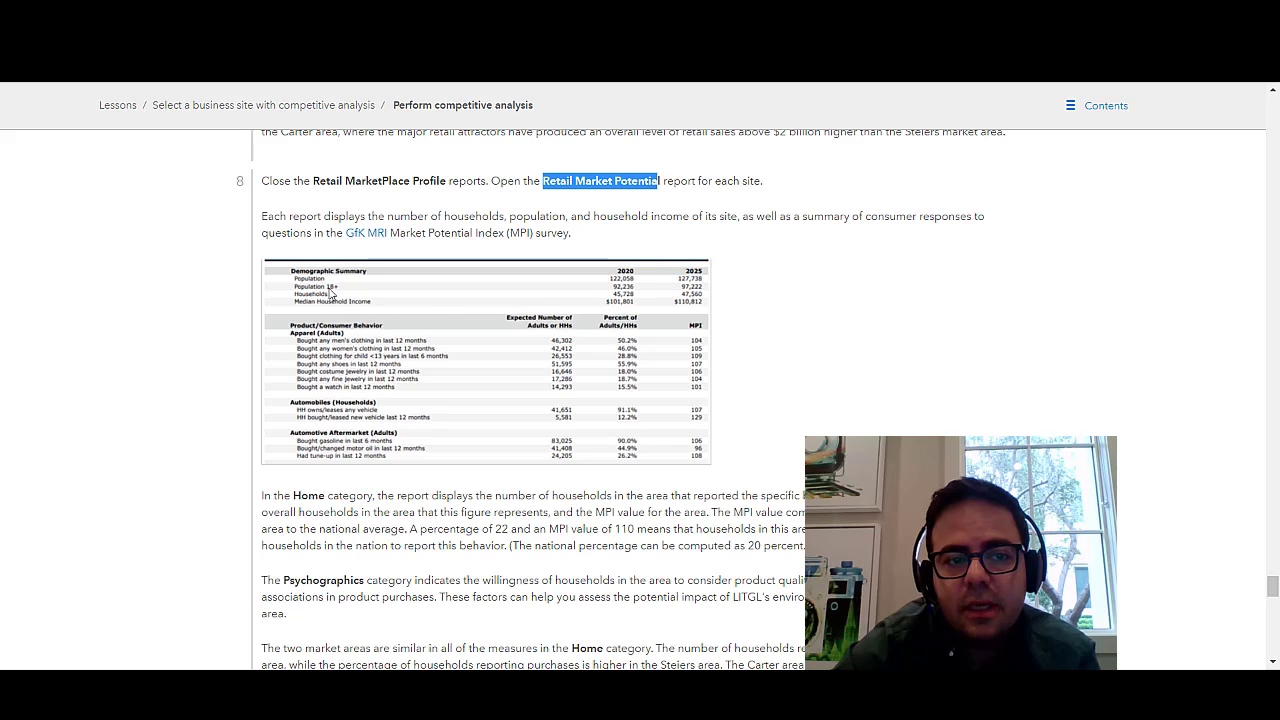
scroll(362, 416, down, 3)
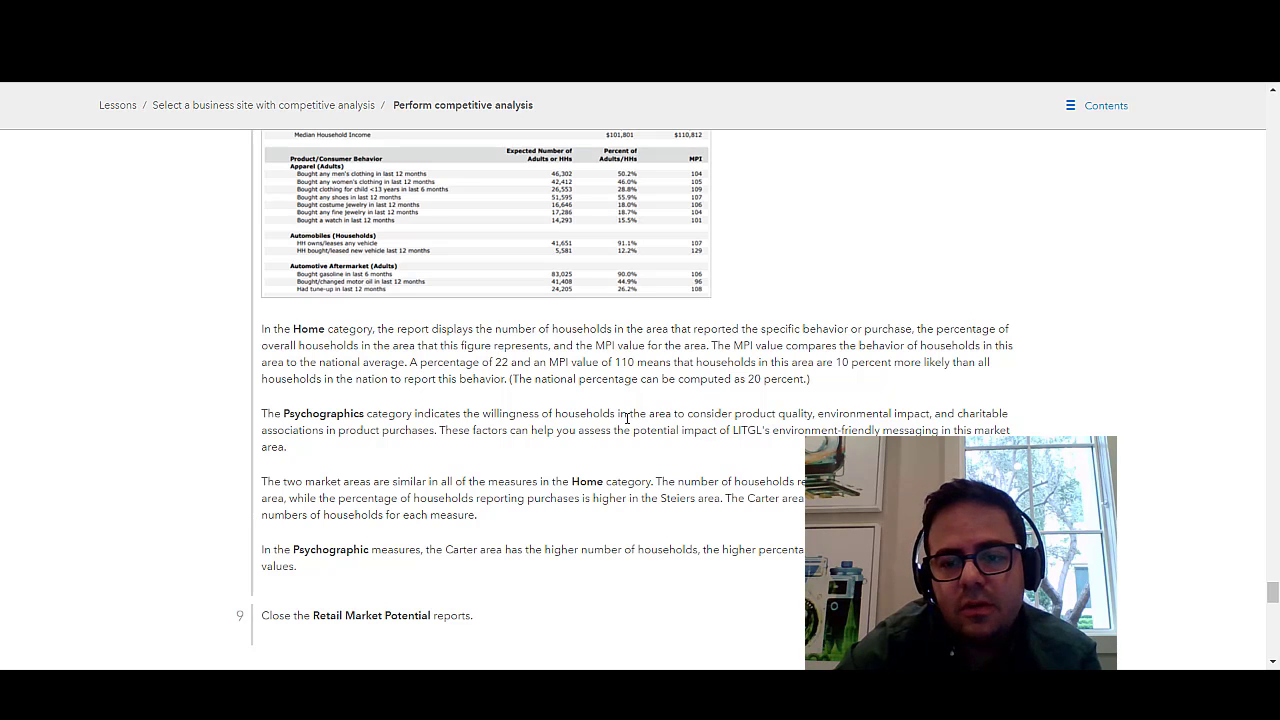
scroll(630, 425, down, 1)
scroll(491, 423, down, 1)
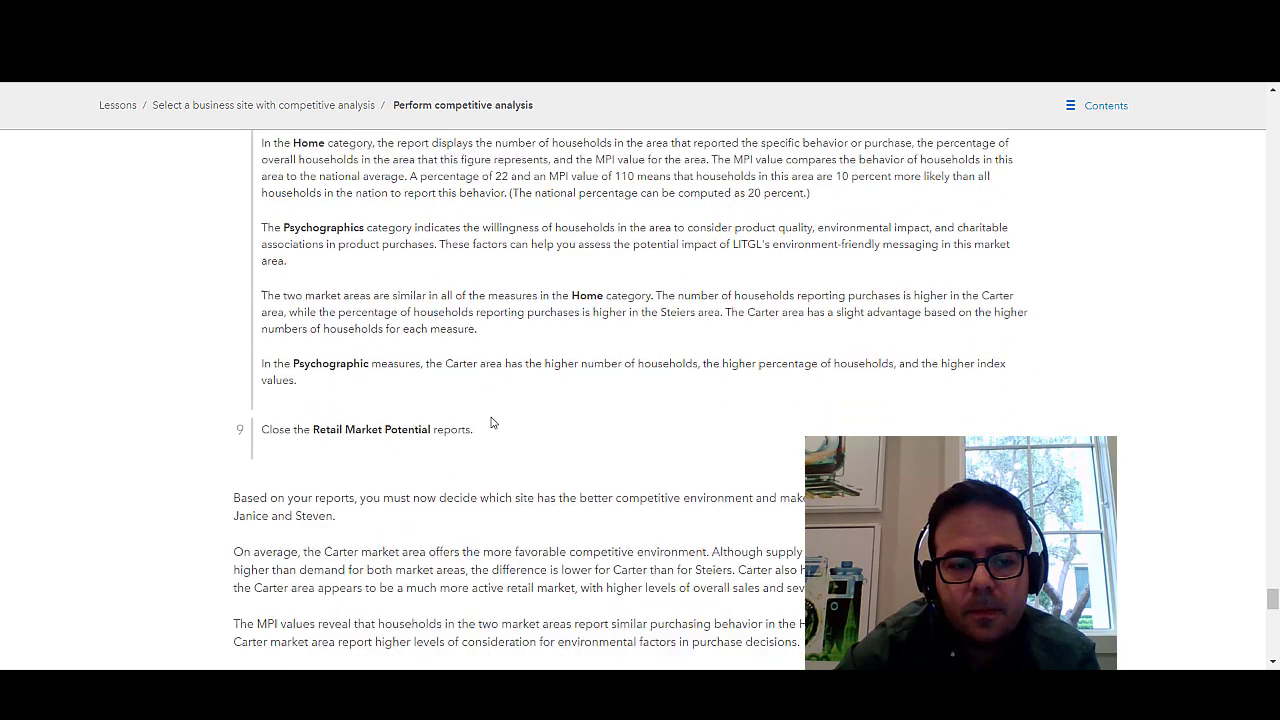
scroll(491, 423, down, 2)
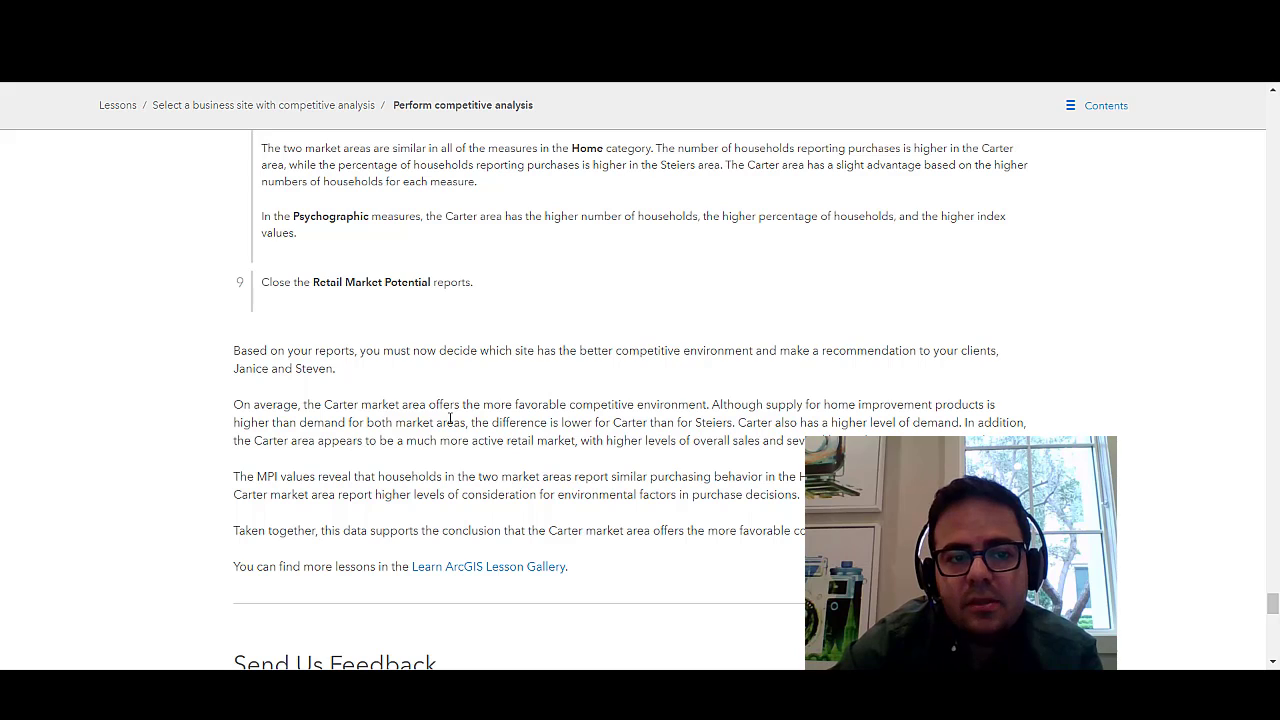